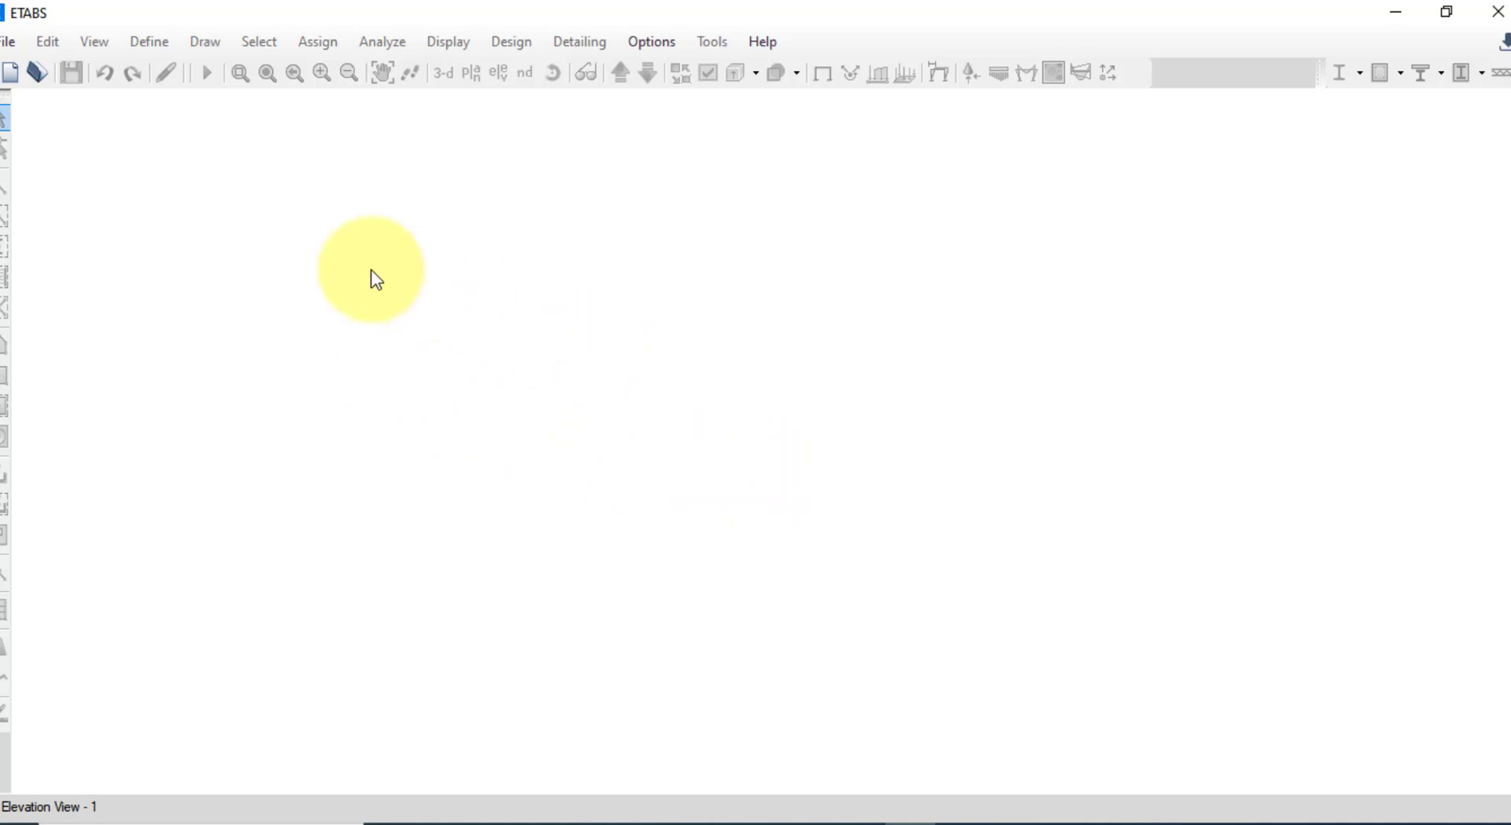
Create a new model initialized with the saved user default settings
{"action": "left_click", "coordinate": [11, 41]}
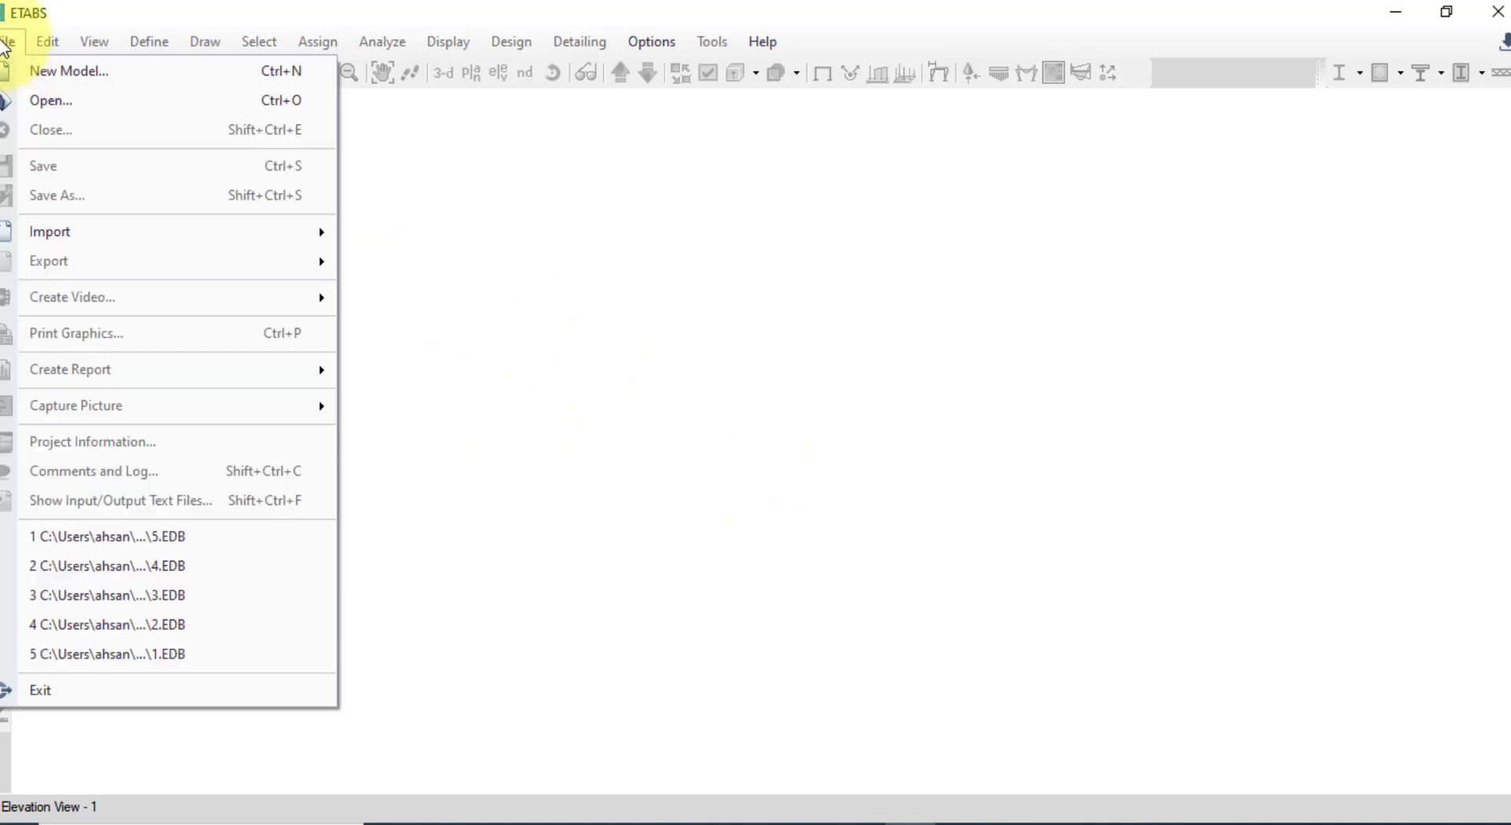
{"action": "left_click", "coordinate": [36, 70]}
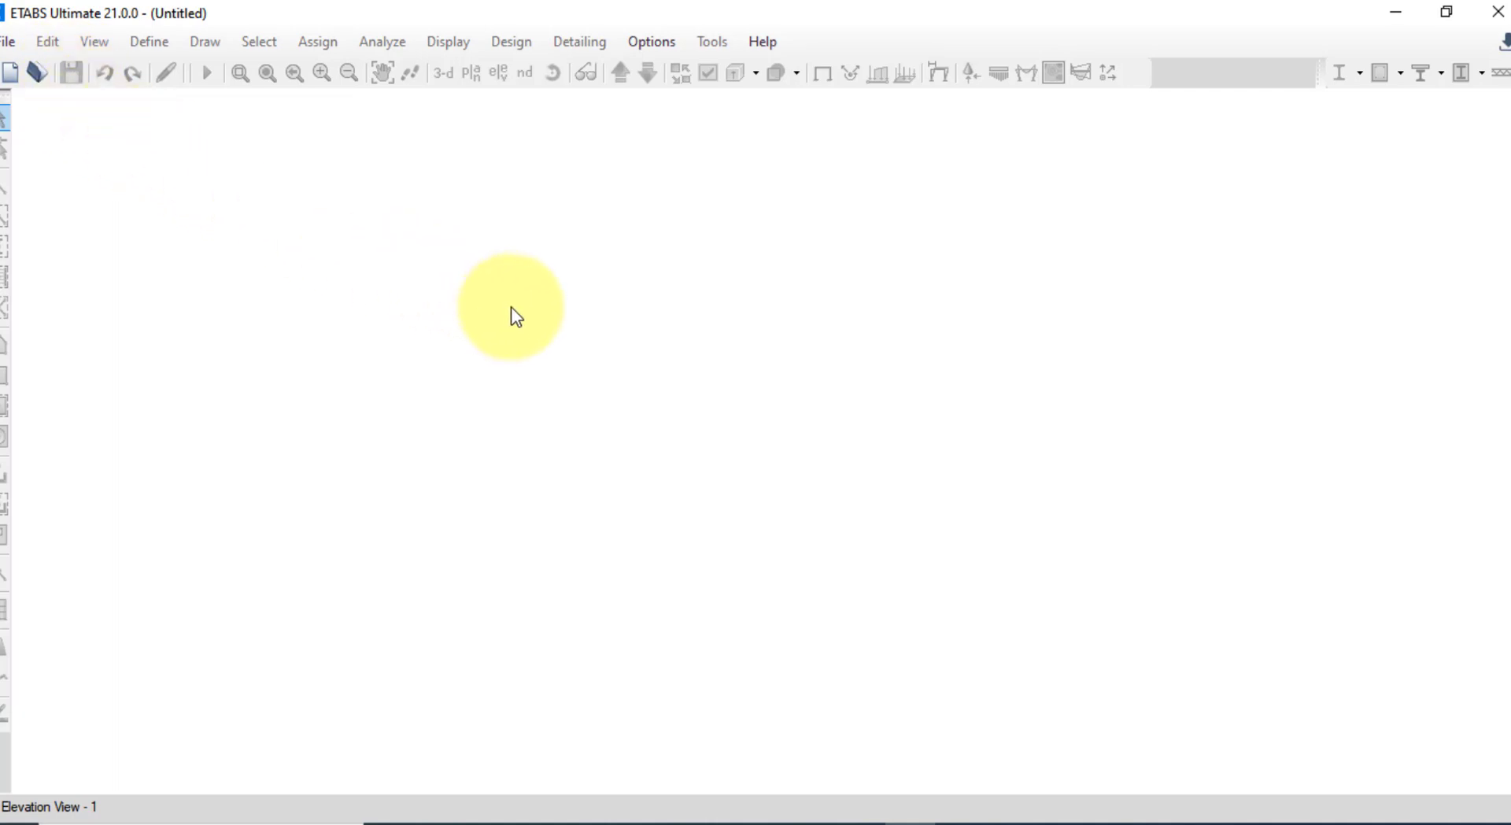
{"action": "left_click", "coordinate": [35, 72]}
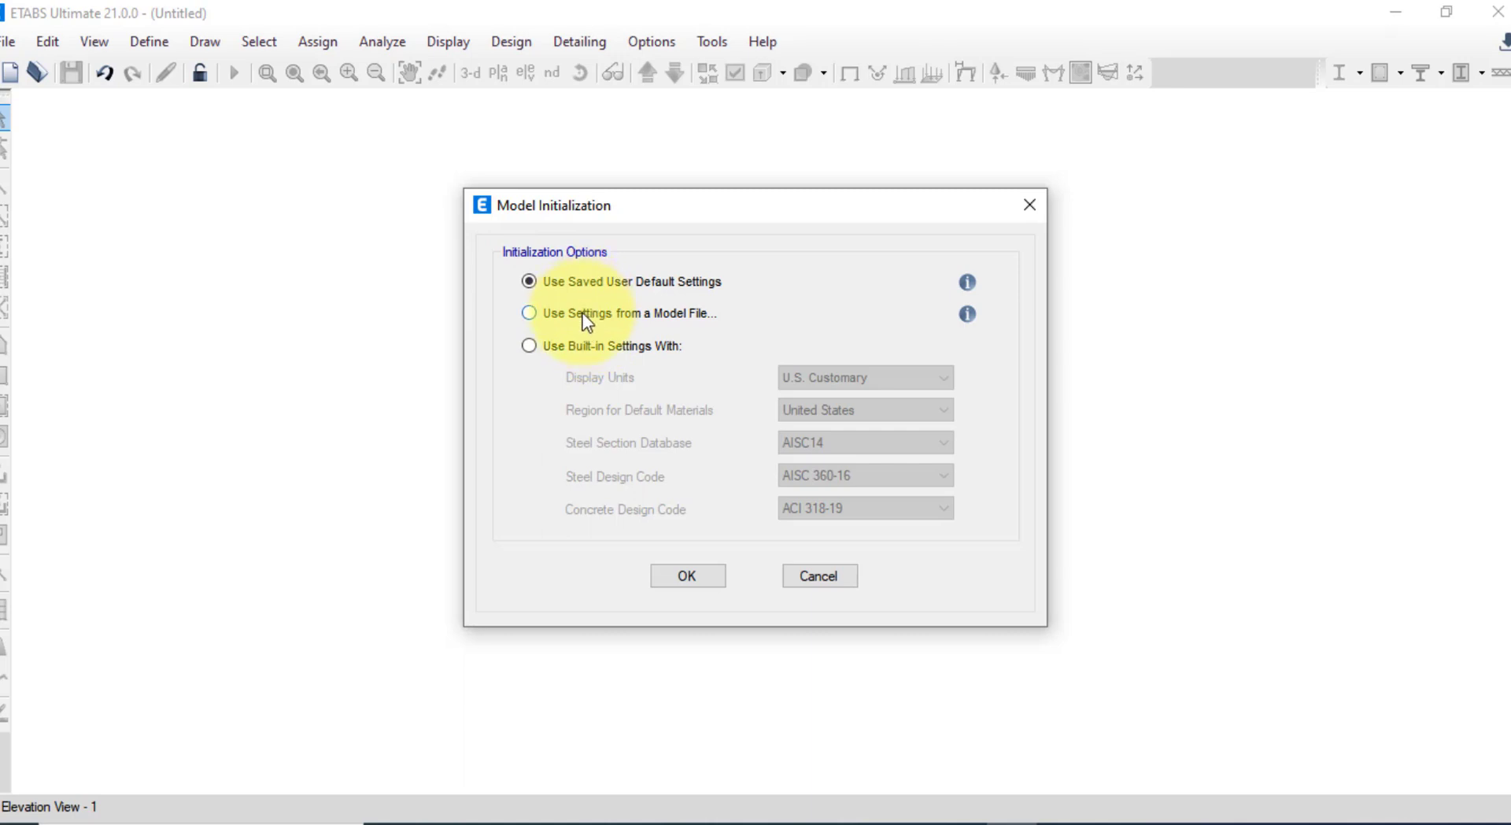
{"action": "left_click", "coordinate": [700, 572]}
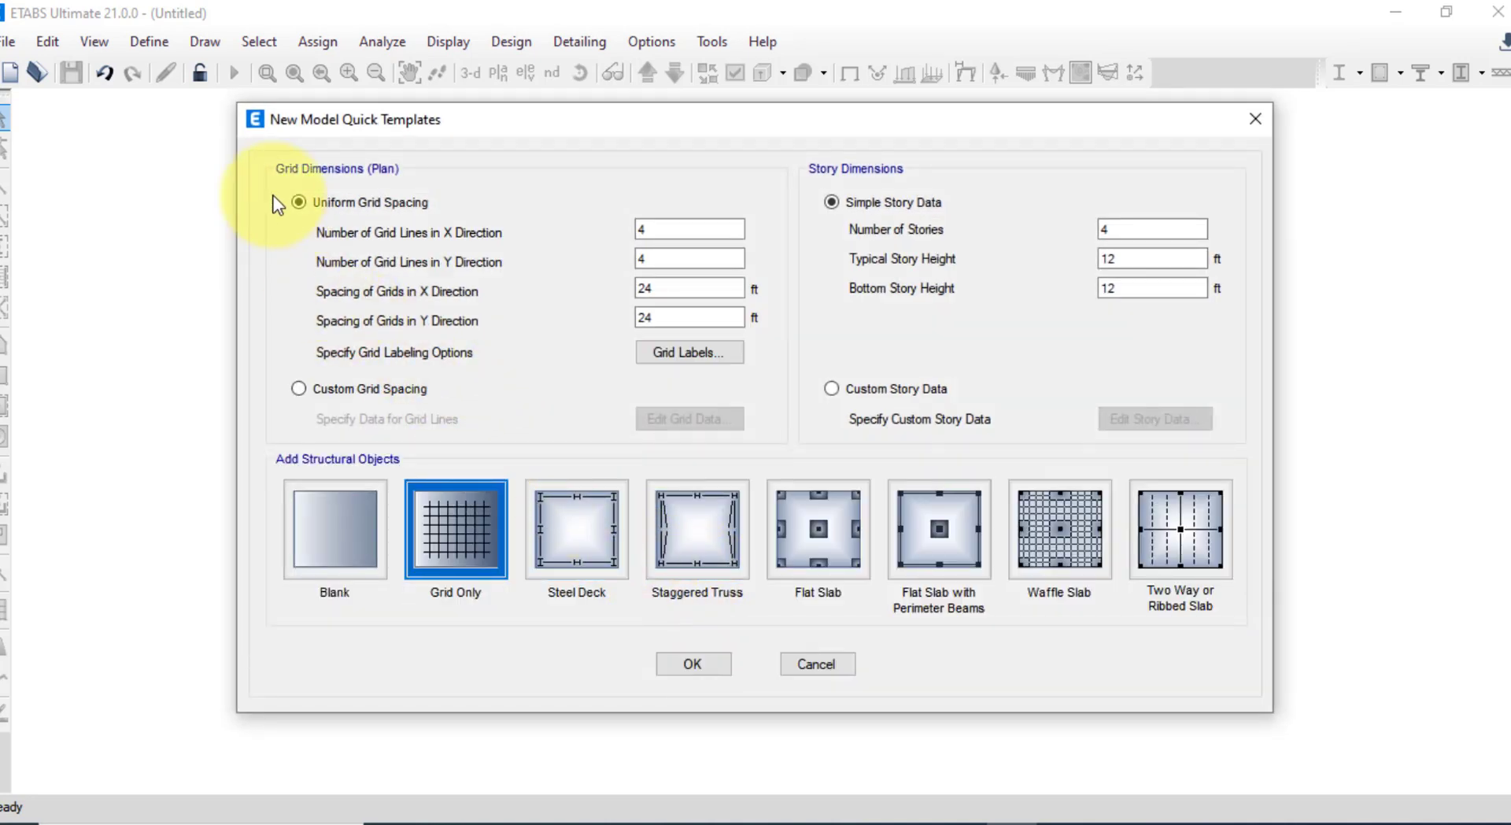
{"action": "left_click_drag", "start_coordinate": [338, 113], "coordinate": [356, 96]}
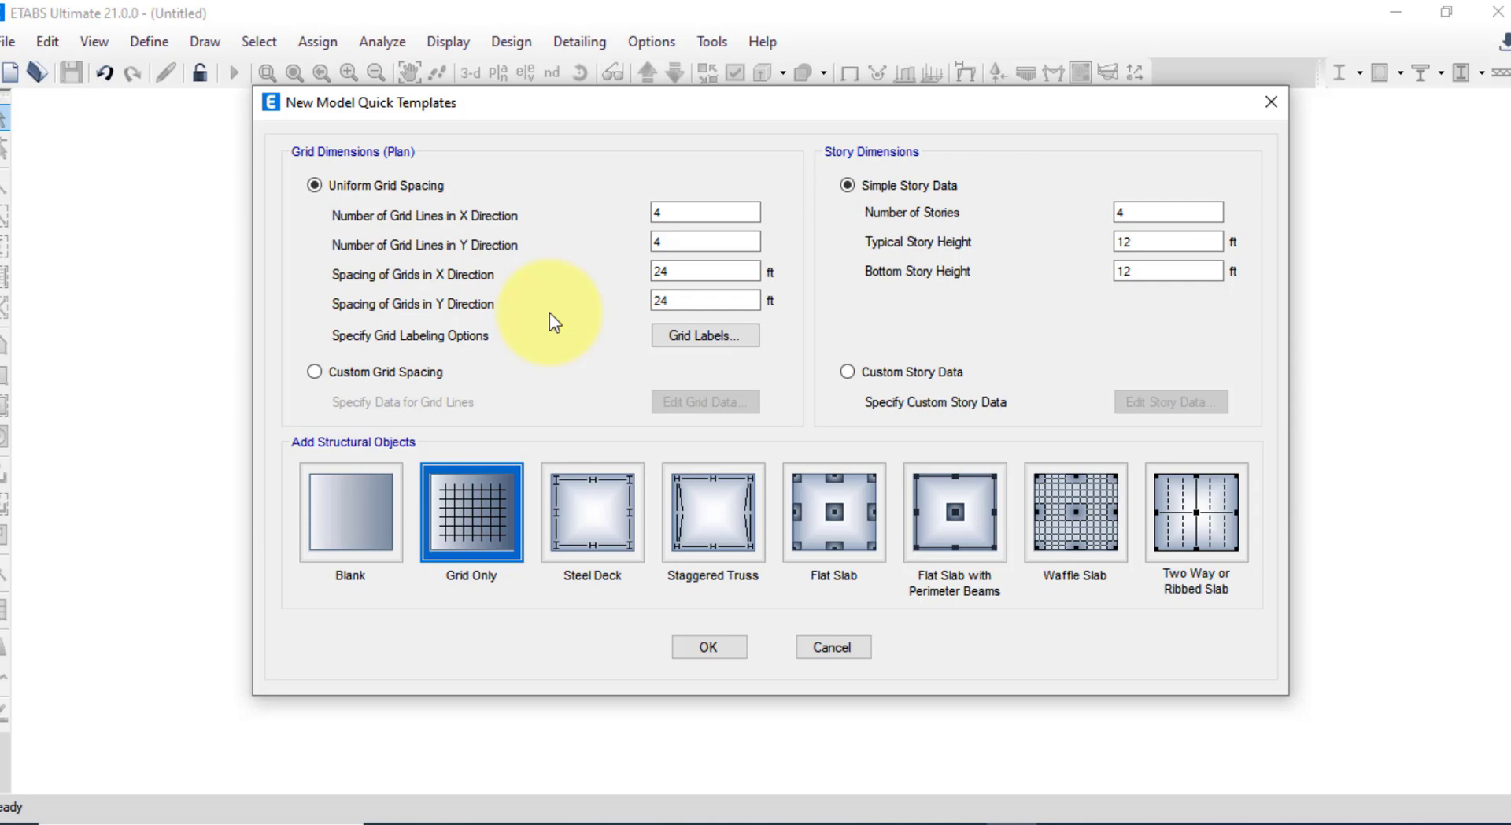
Check the truss figure for Problem 3-2 in the browser, and set the new model's number of stories to 1
{"action": "left_click", "coordinate": [742, 819]}
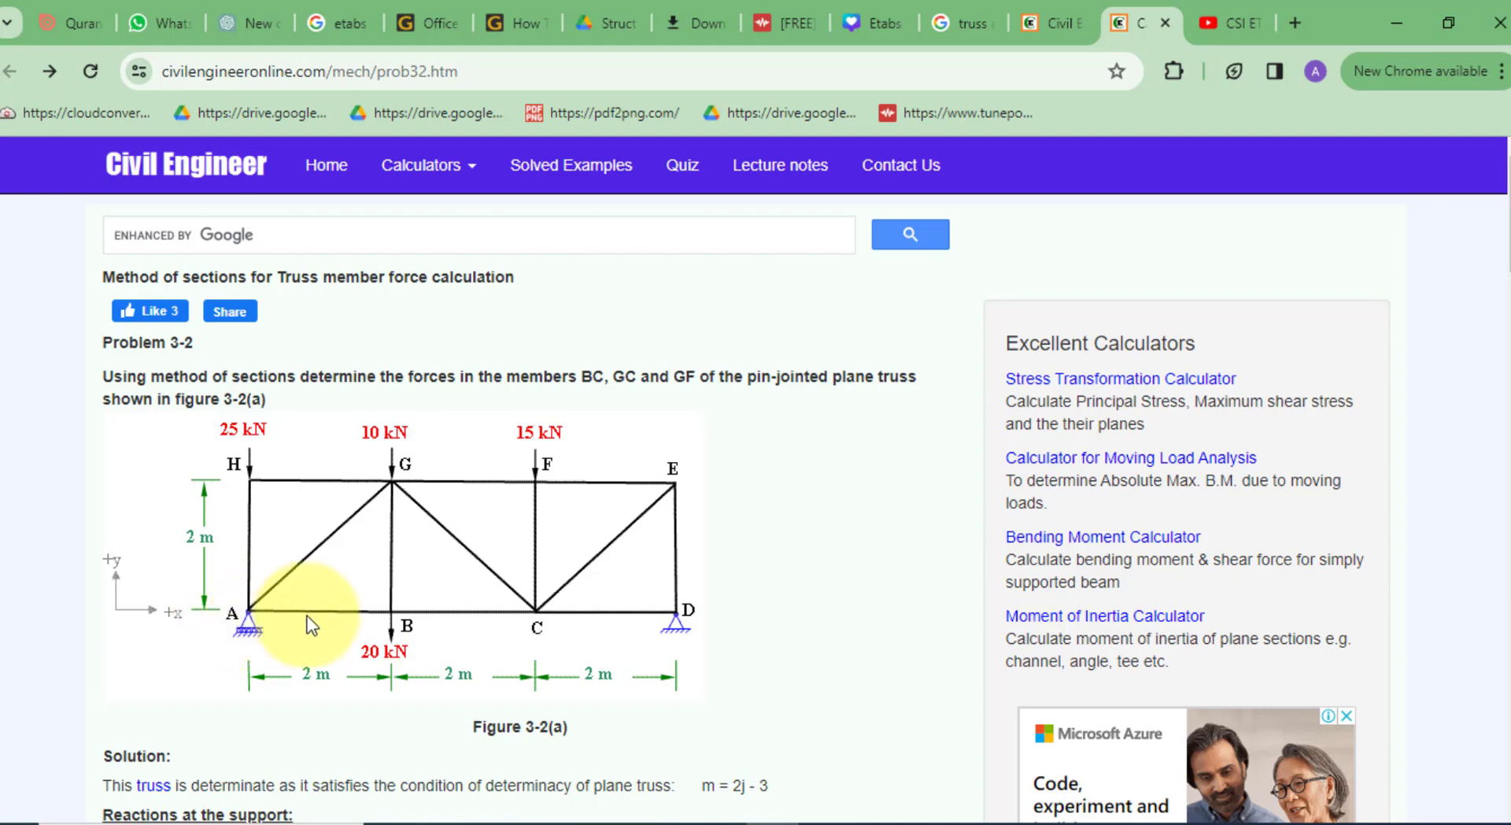
{"action": "left_click", "coordinate": [1396, 25]}
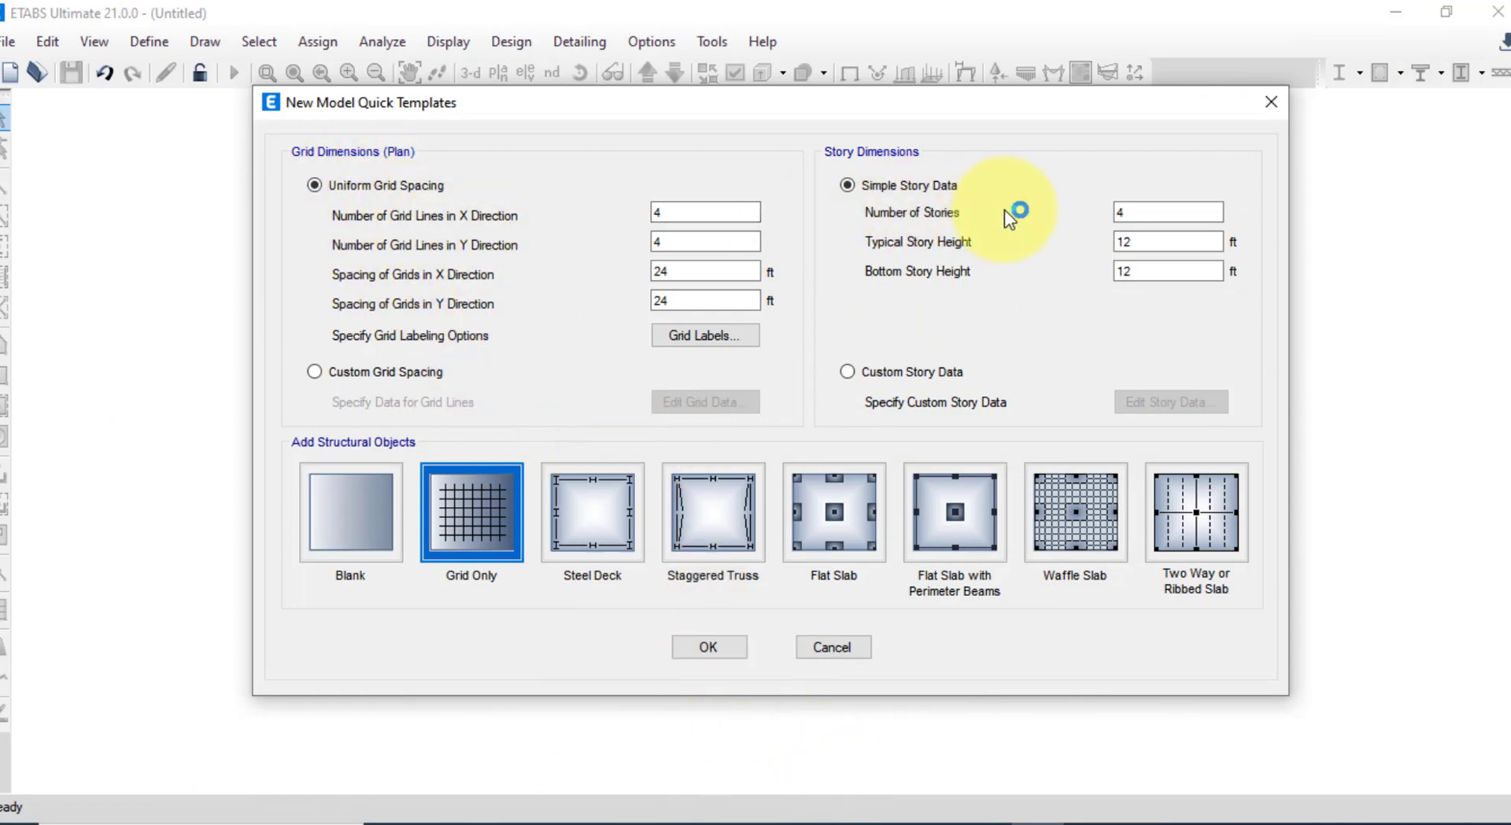
{"action": "left_click", "coordinate": [1136, 212]}
{"action": "key", "text": "BackSpace"}
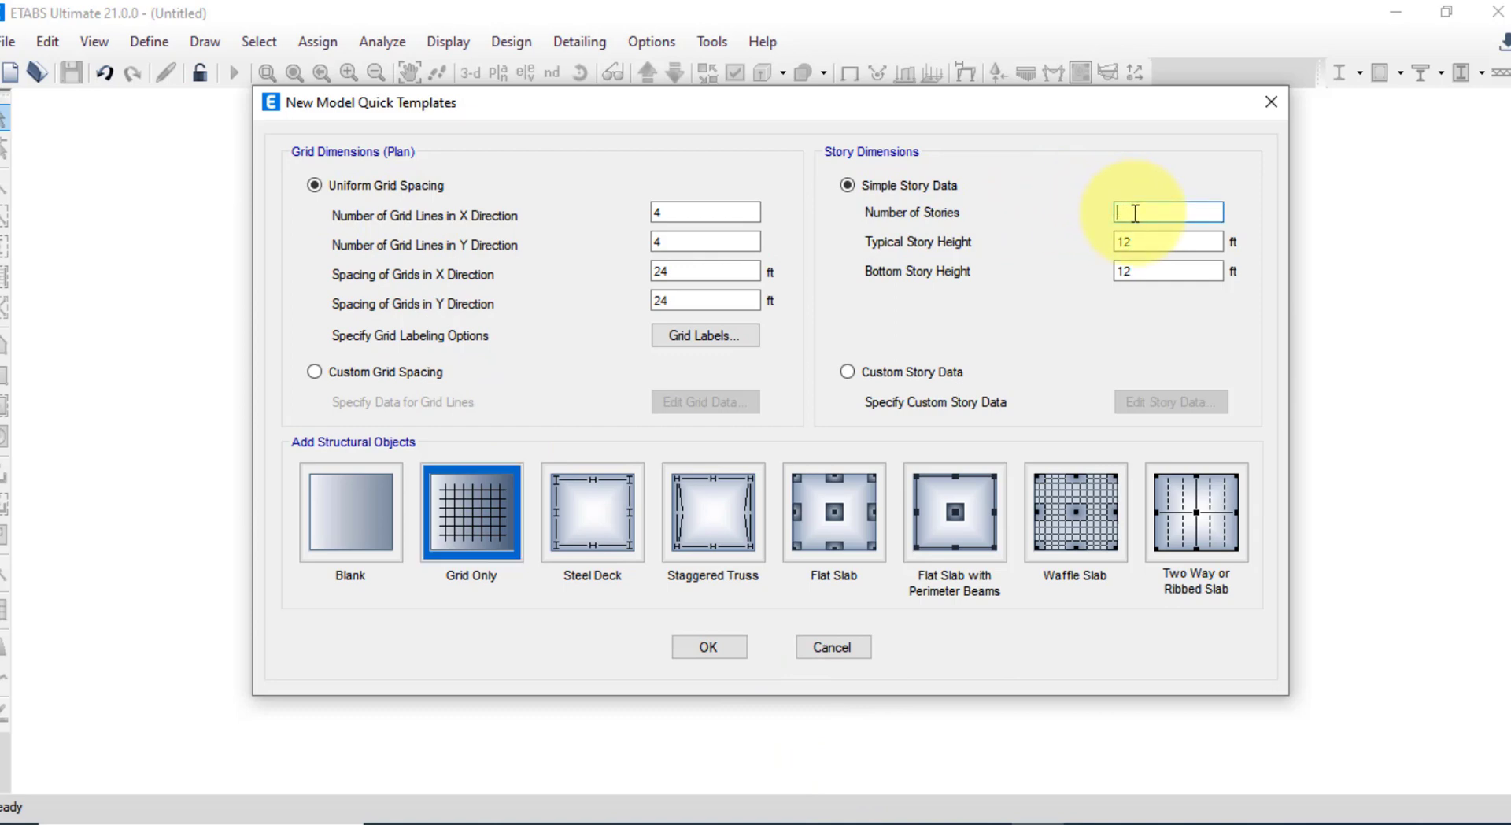
{"action": "type", "text": "1"}
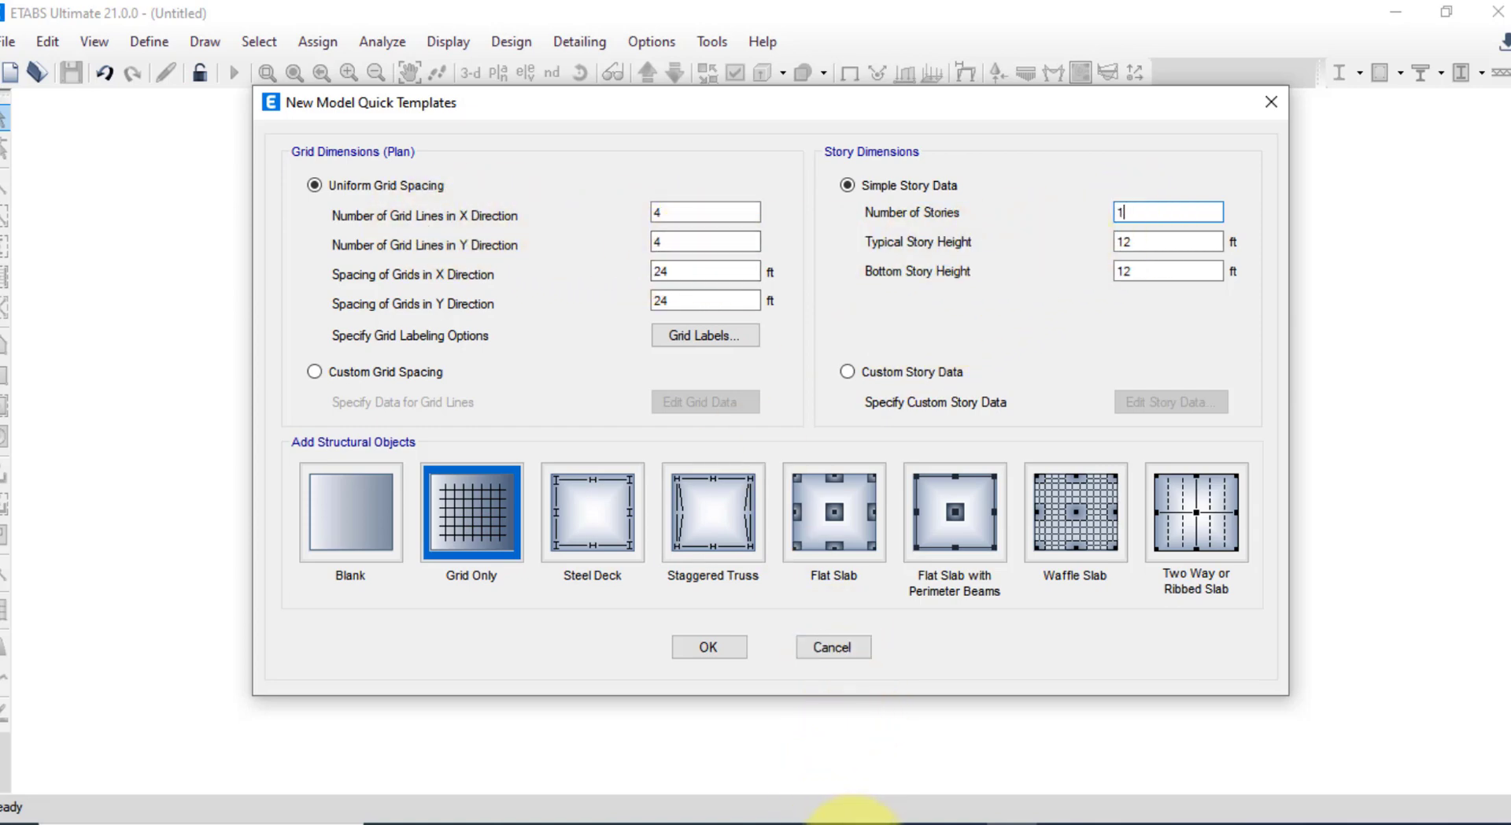
Recheck the truss figure in the browser, set the grid lines in Y direction to 1, and create the grid-only model
{"action": "left_click", "coordinate": [768, 823]}
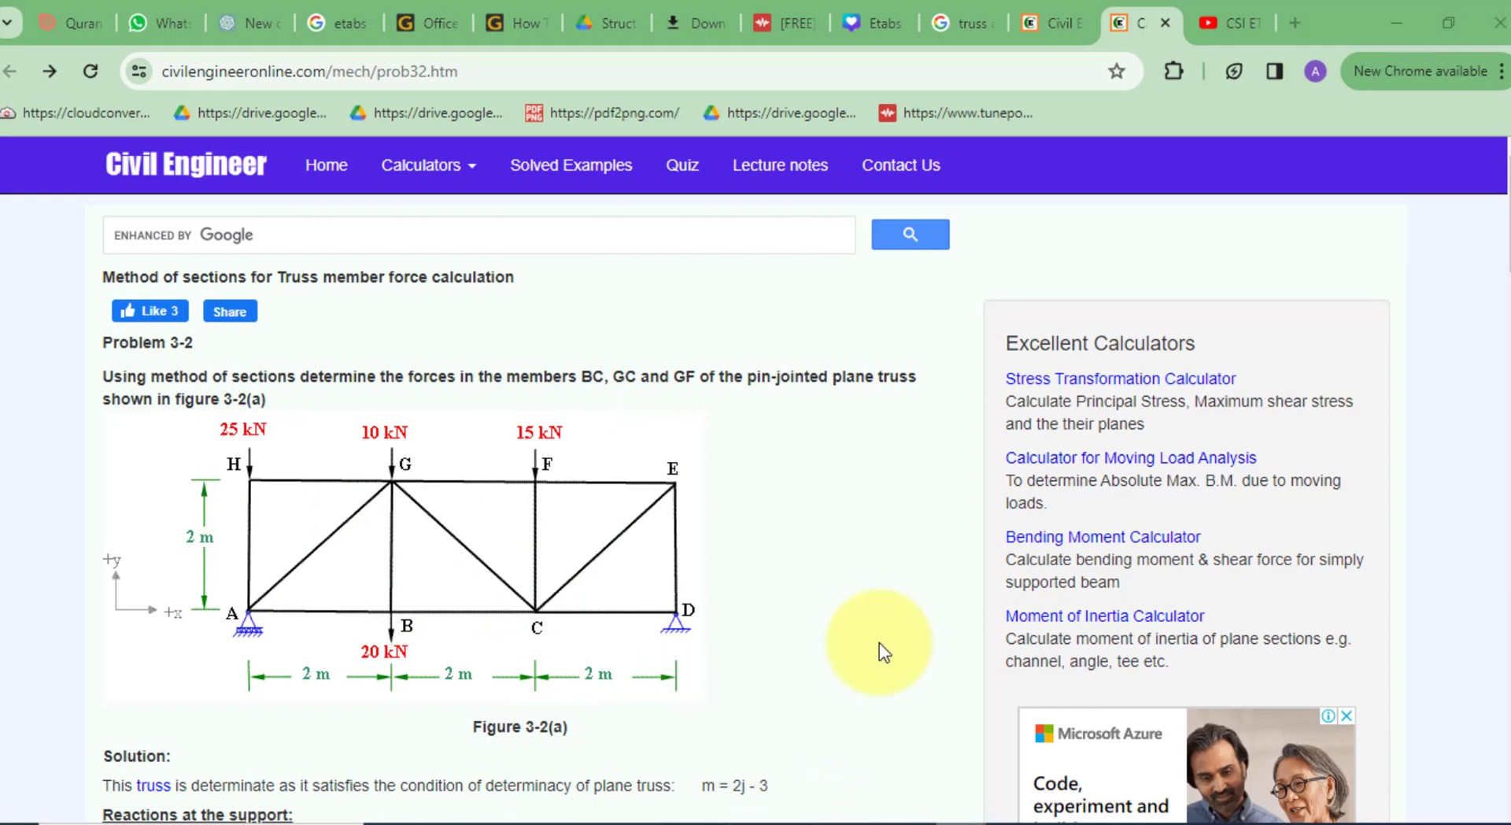
{"action": "left_click", "coordinate": [1002, 822]}
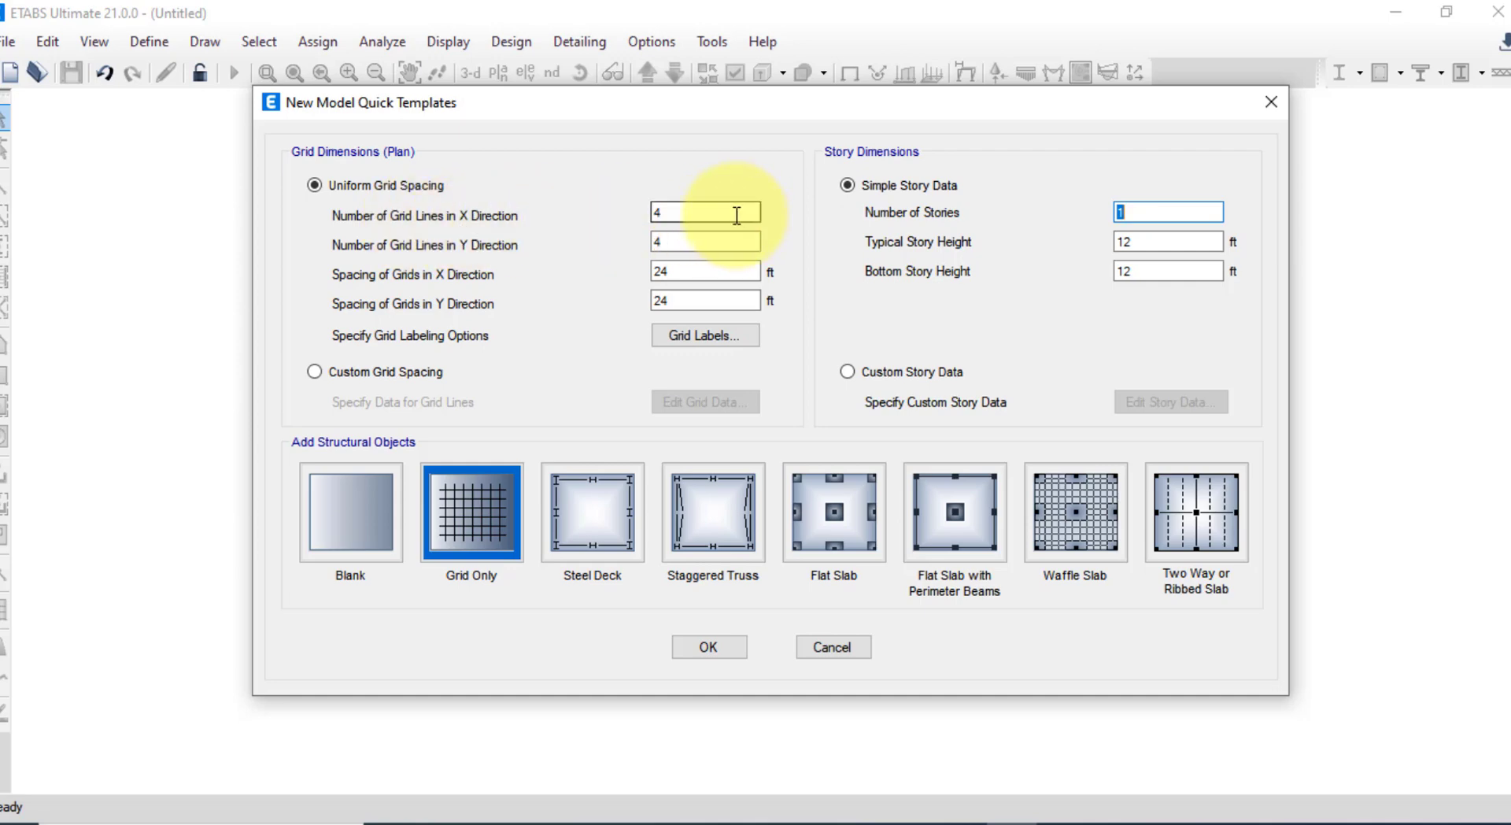
{"action": "left_click", "coordinate": [702, 244]}
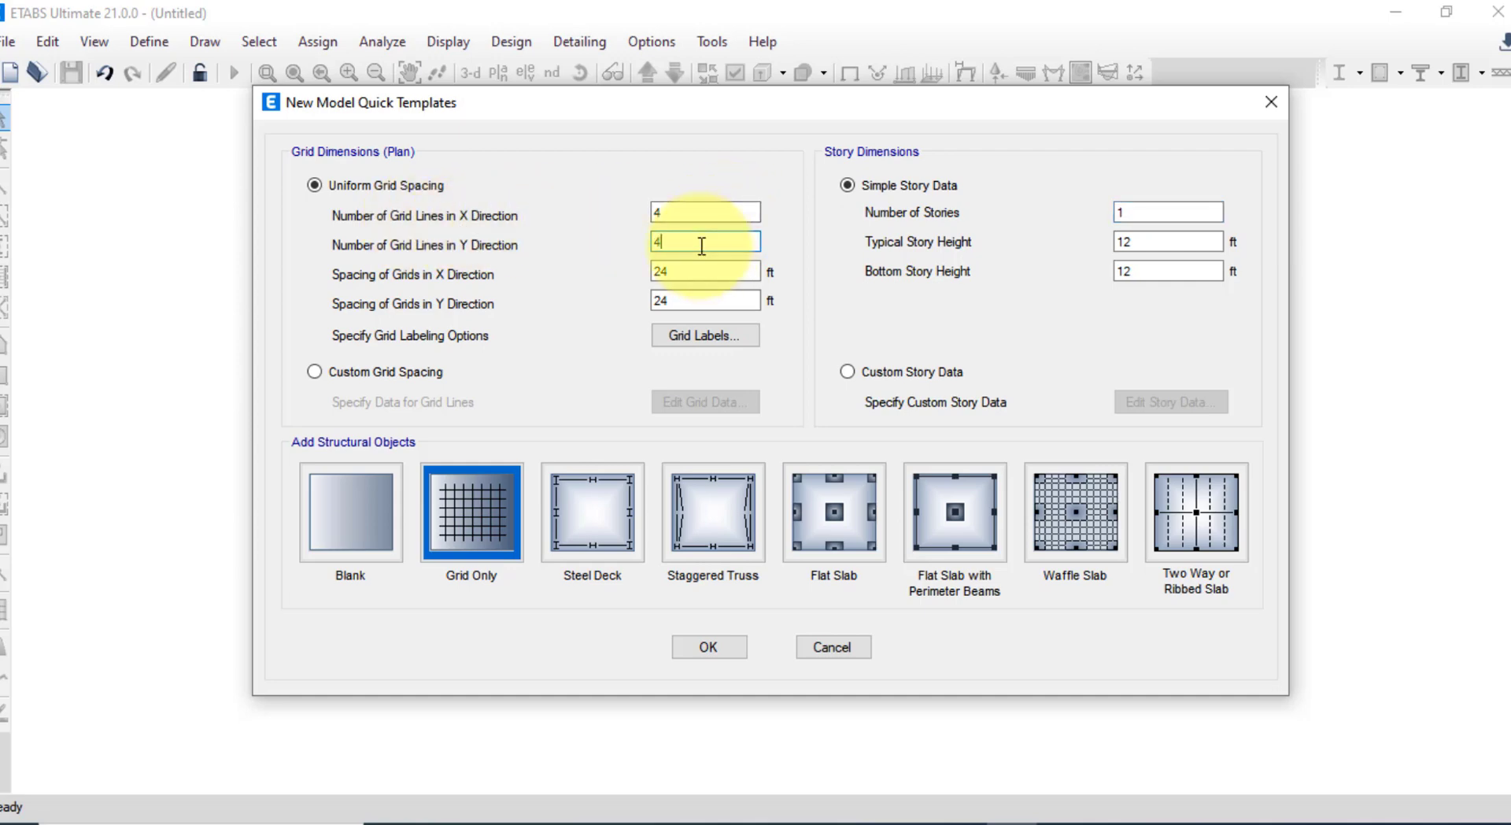
{"action": "key", "text": "BackSpace"}
{"action": "type", "text": "1"}
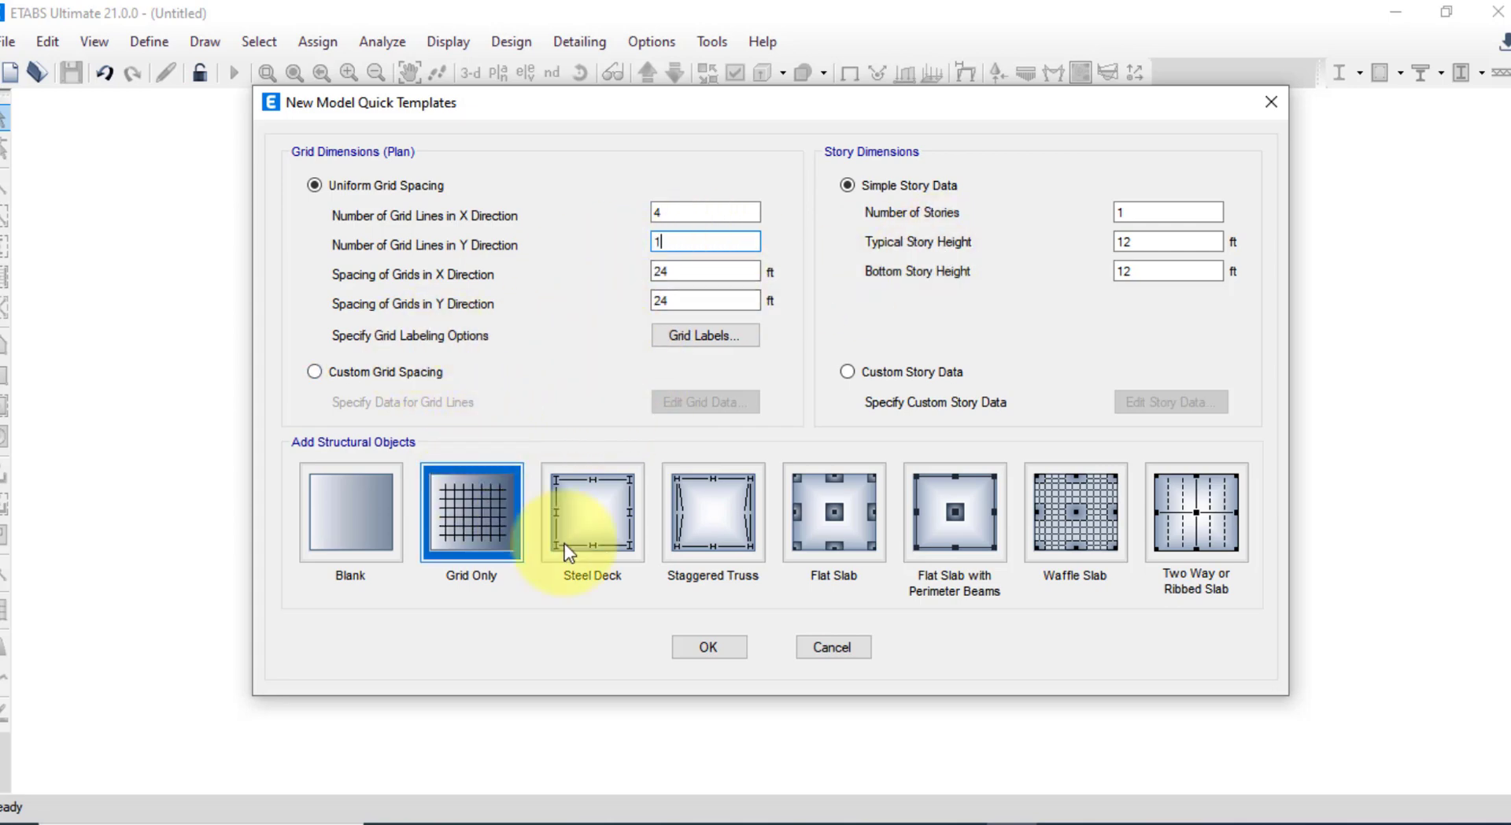
{"action": "left_click", "coordinate": [709, 647]}
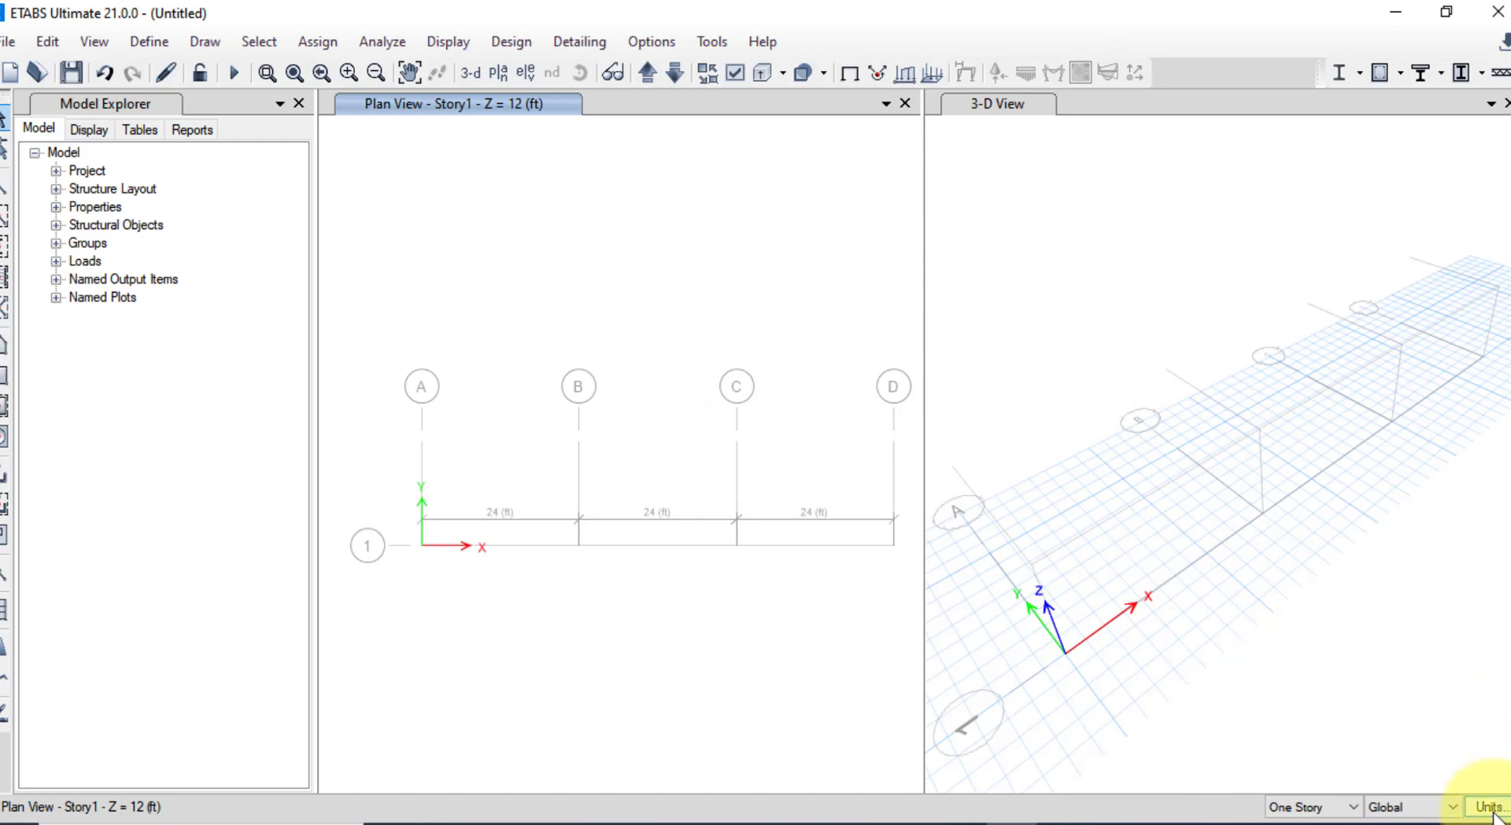
Switch the model's display units to metric and set the height of Story1 to 2 m
{"action": "left_click", "coordinate": [1492, 807]}
{"action": "left_click", "coordinate": [1426, 734]}
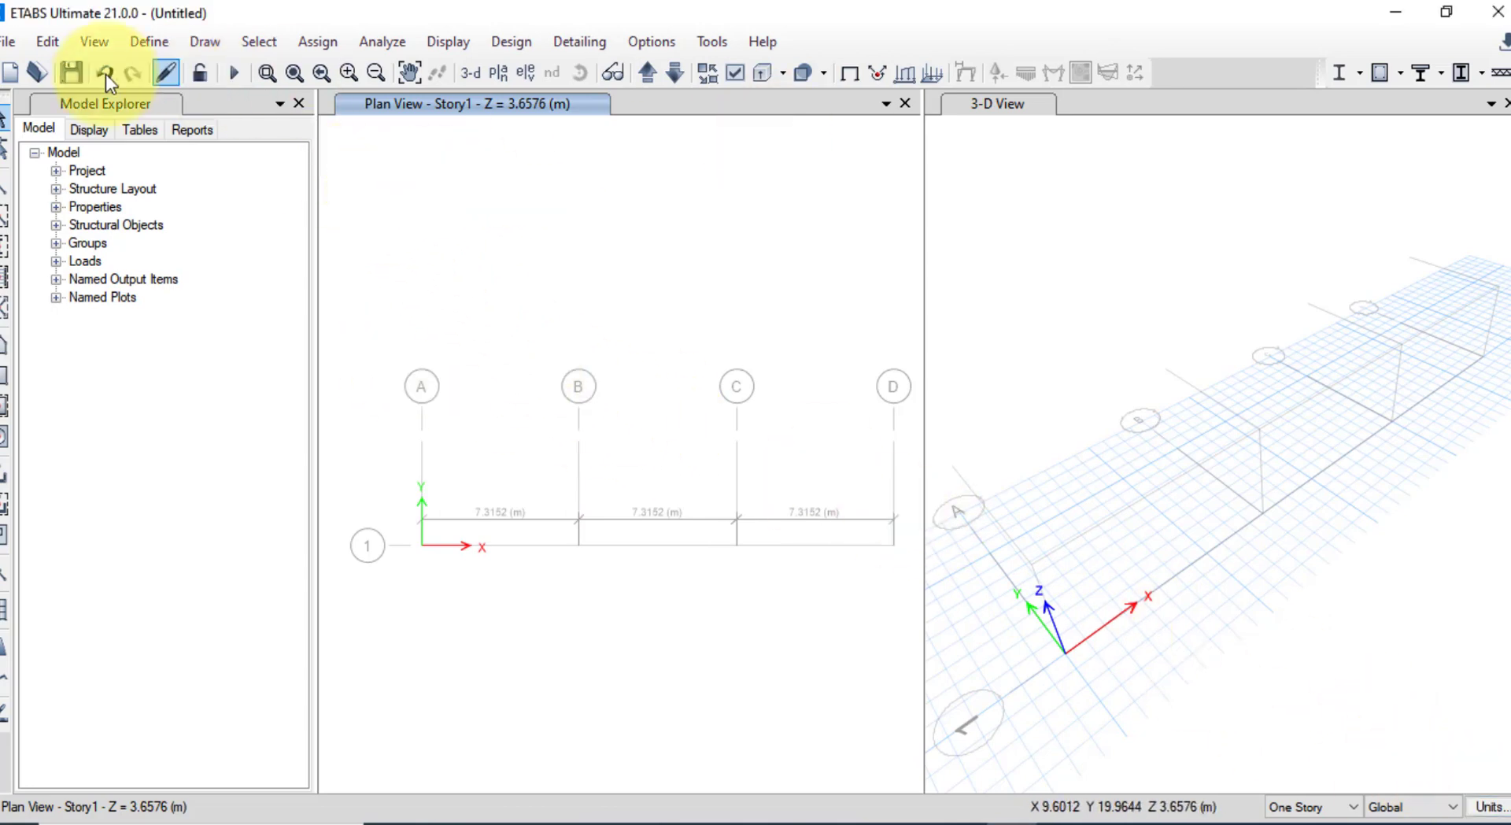
{"action": "left_click", "coordinate": [48, 41]}
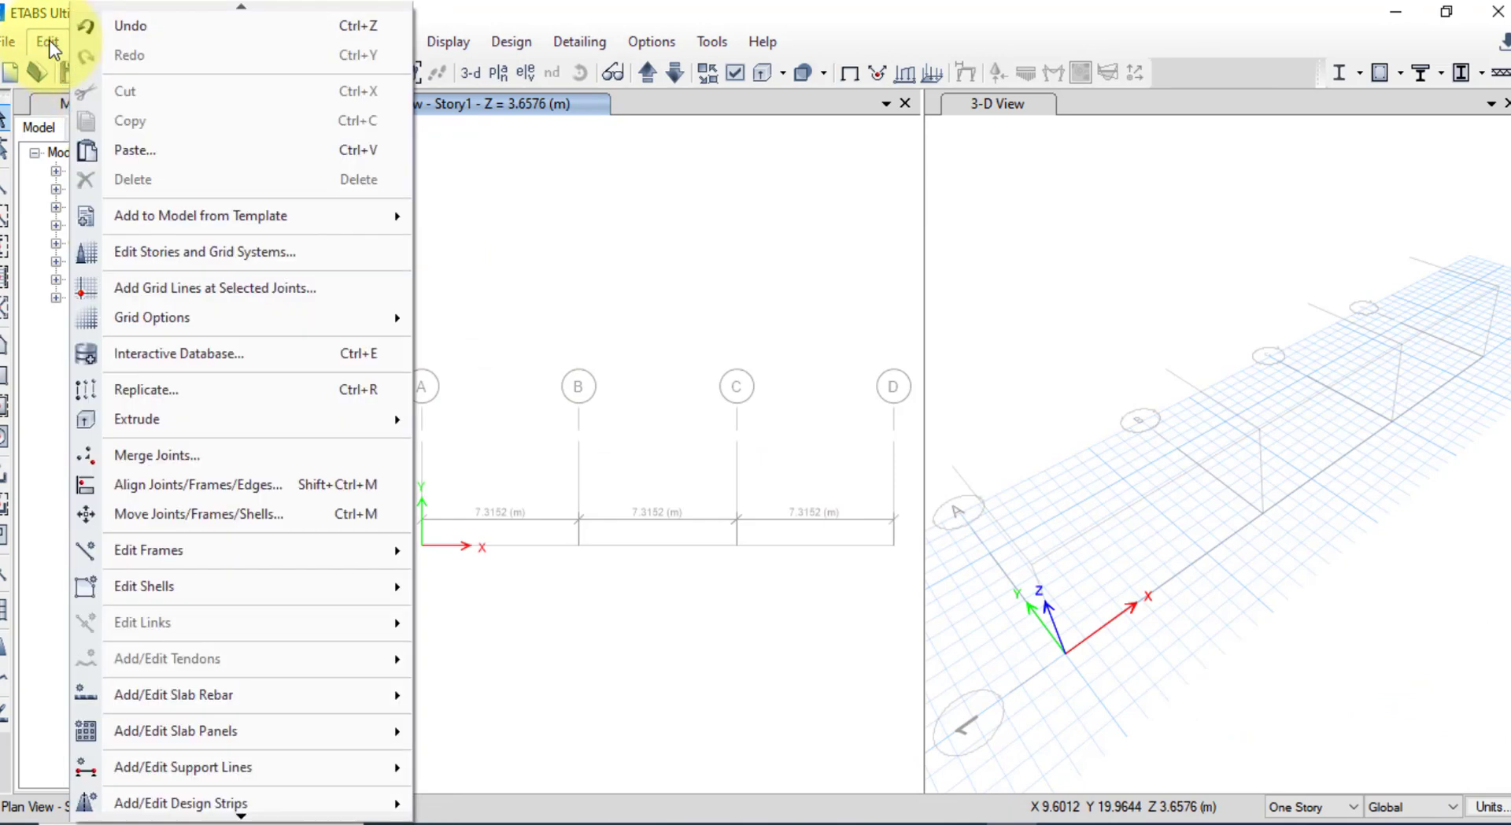
{"action": "left_click", "coordinate": [220, 251]}
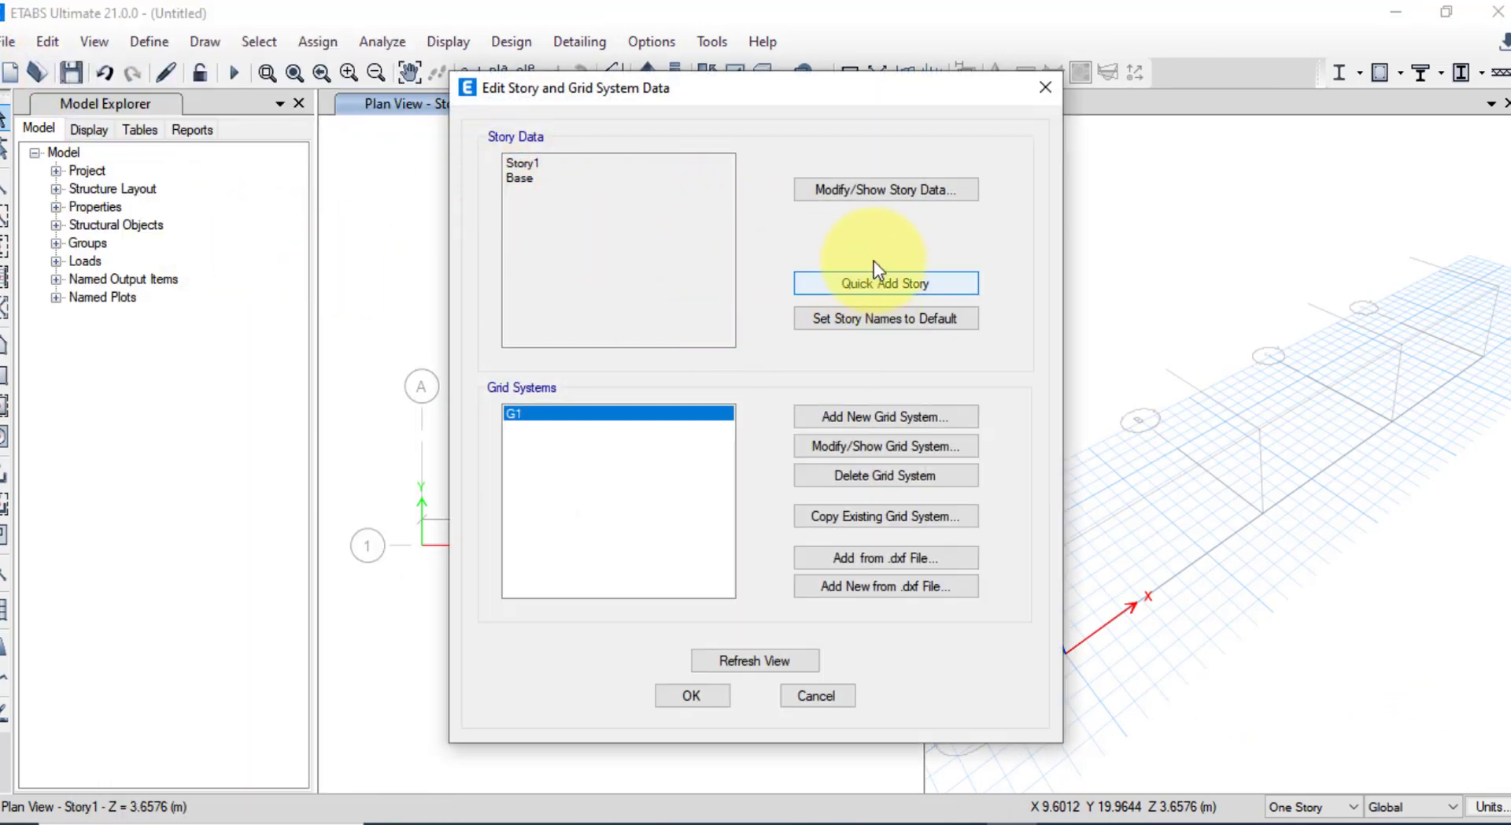
{"action": "left_click", "coordinate": [866, 190]}
{"action": "left_click", "coordinate": [575, 247]}
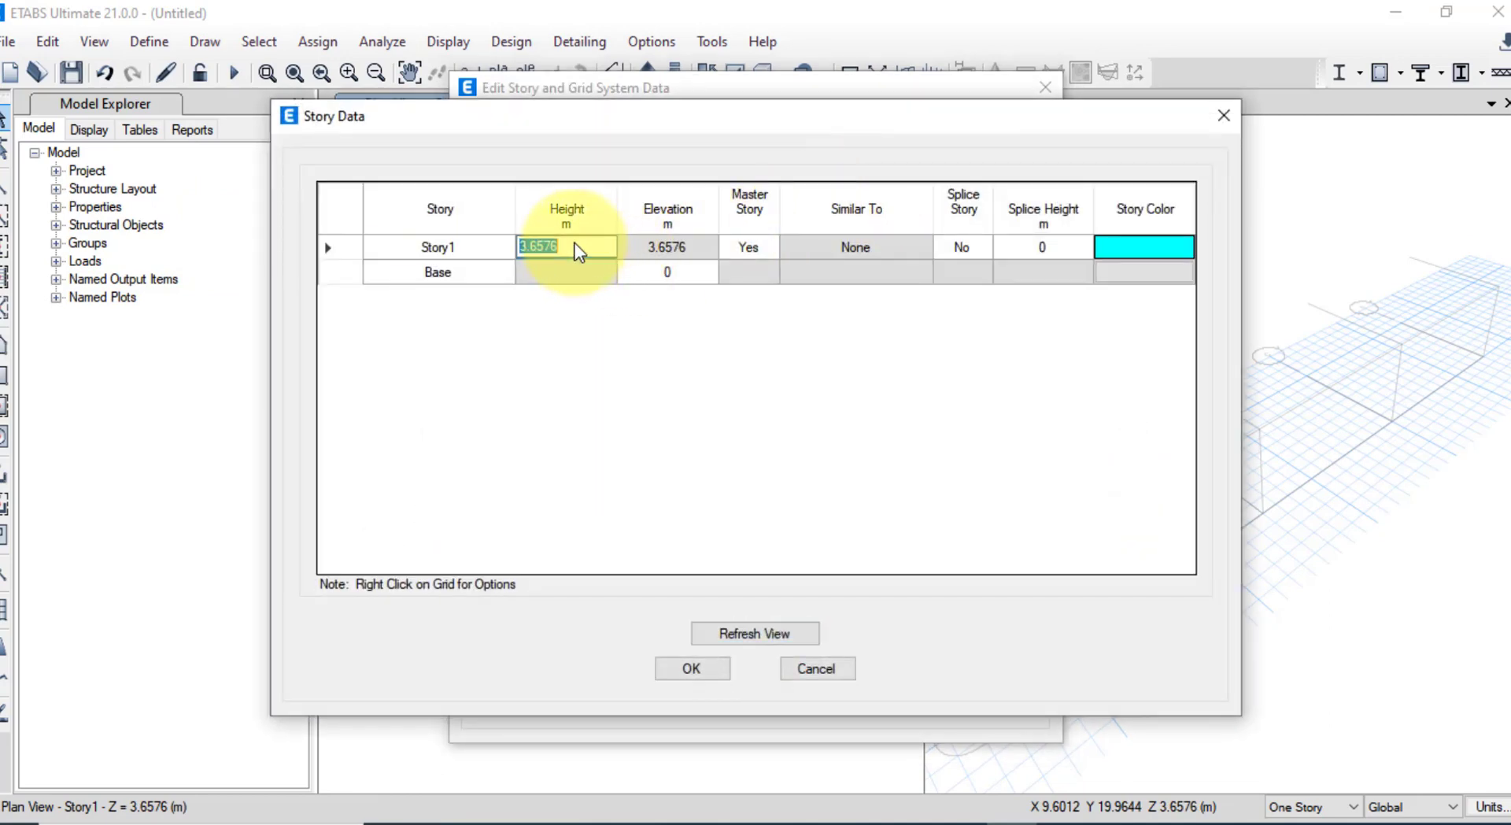
{"action": "type", "text": "2"}
{"action": "left_click", "coordinate": [674, 663]}
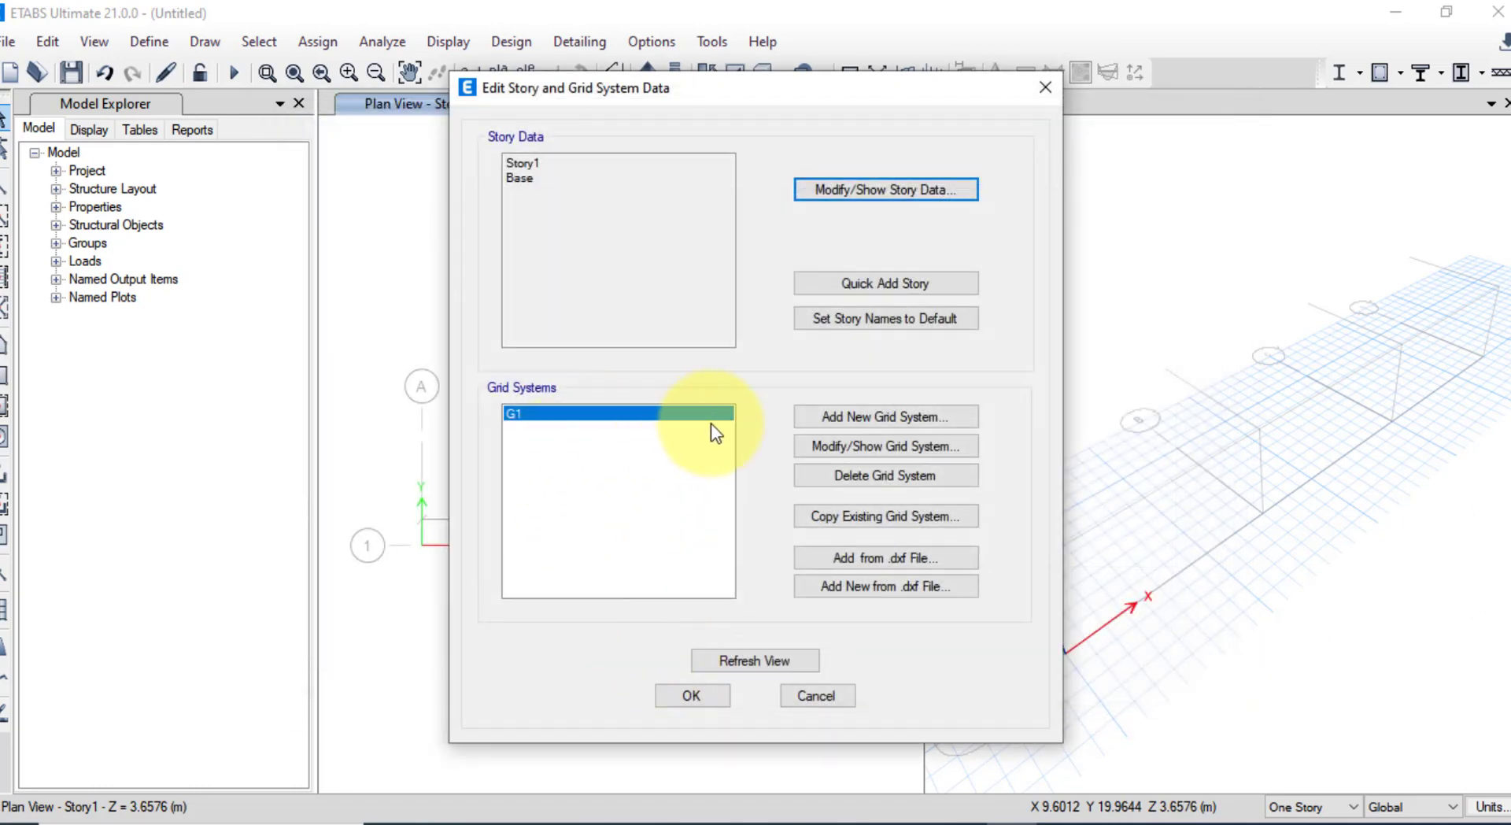
Display grid system G1's data as spacing, set the X spacing of grids A, B and C to 2 m, and apply the changes
{"action": "left_click", "coordinate": [877, 440]}
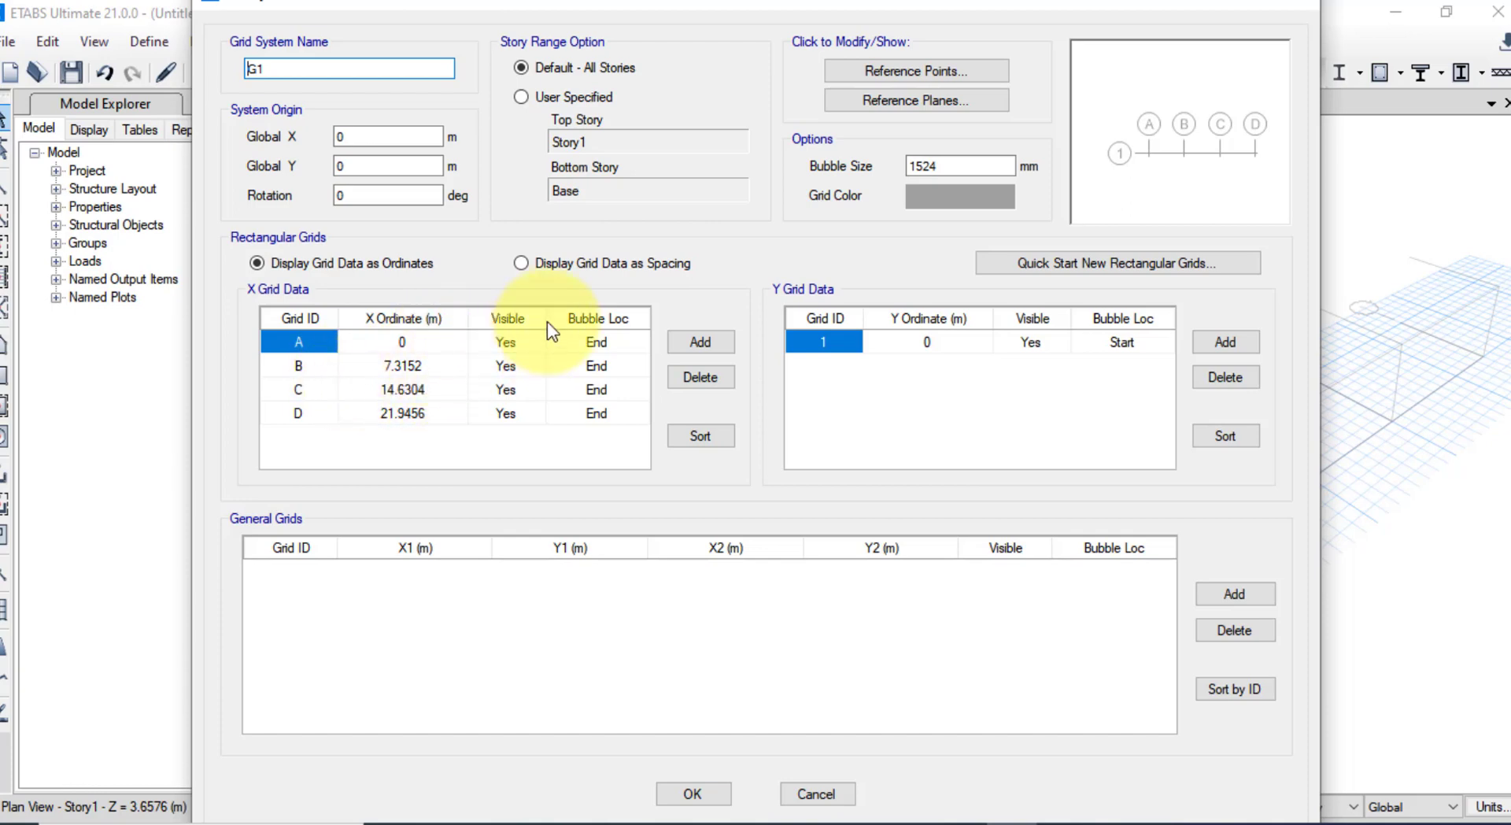
{"action": "left_click", "coordinate": [535, 263]}
{"action": "left_click", "coordinate": [422, 340]}
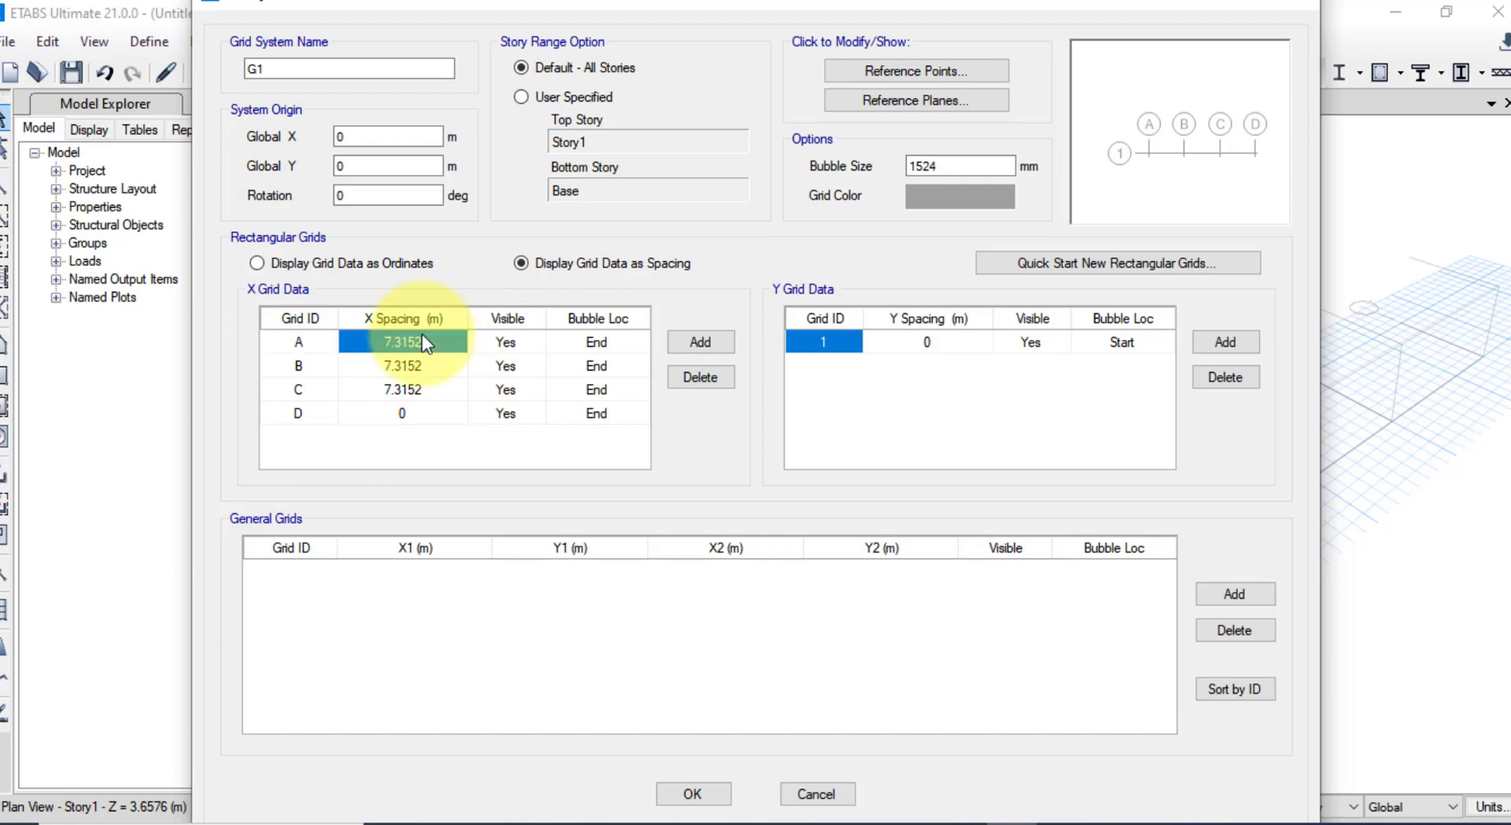
{"action": "type", "text": "2"}
{"action": "key", "text": "Return"}
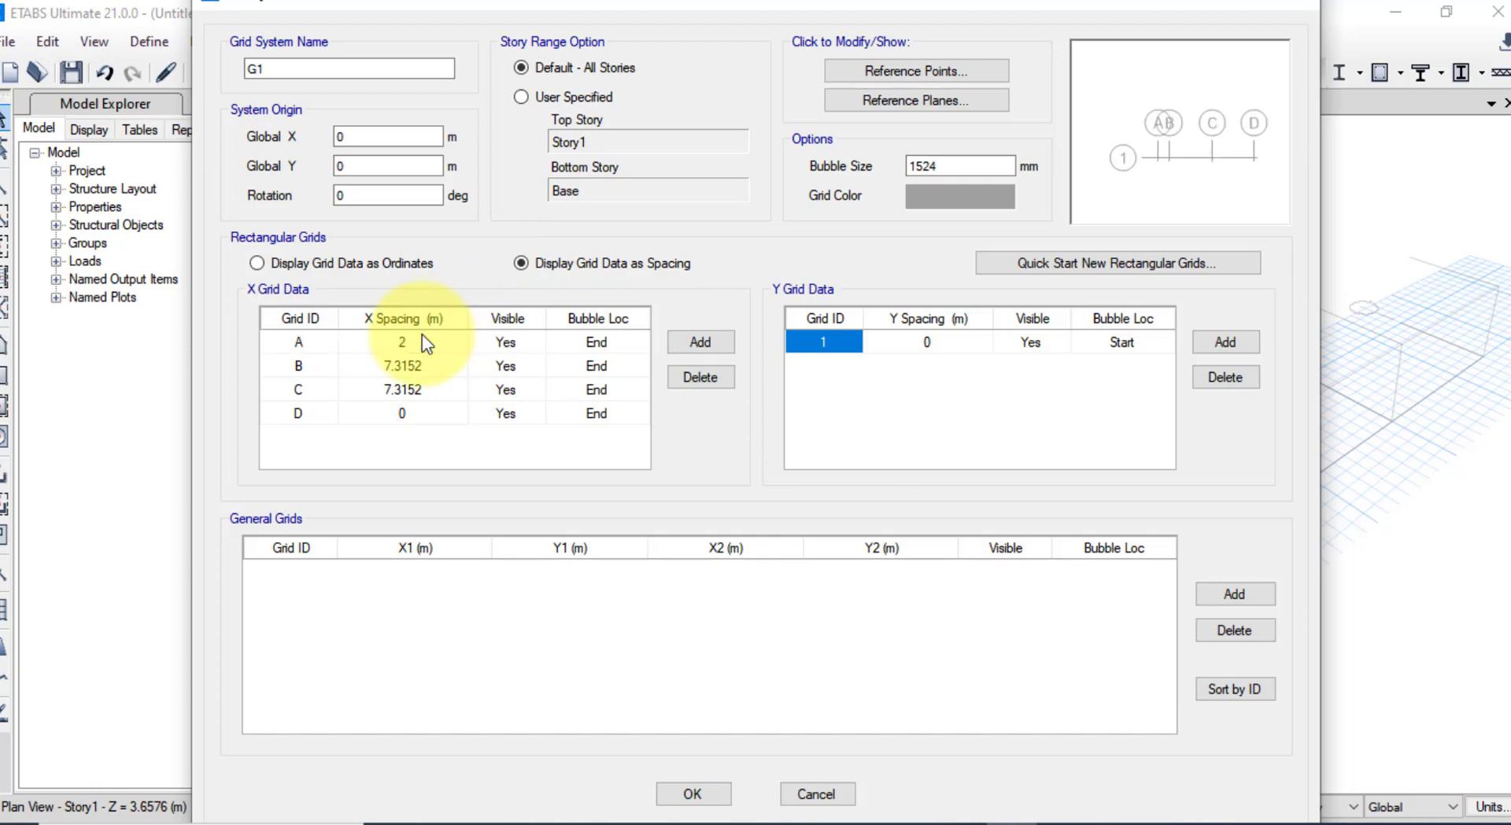
{"action": "type", "text": "2"}
{"action": "key", "text": "Return"}
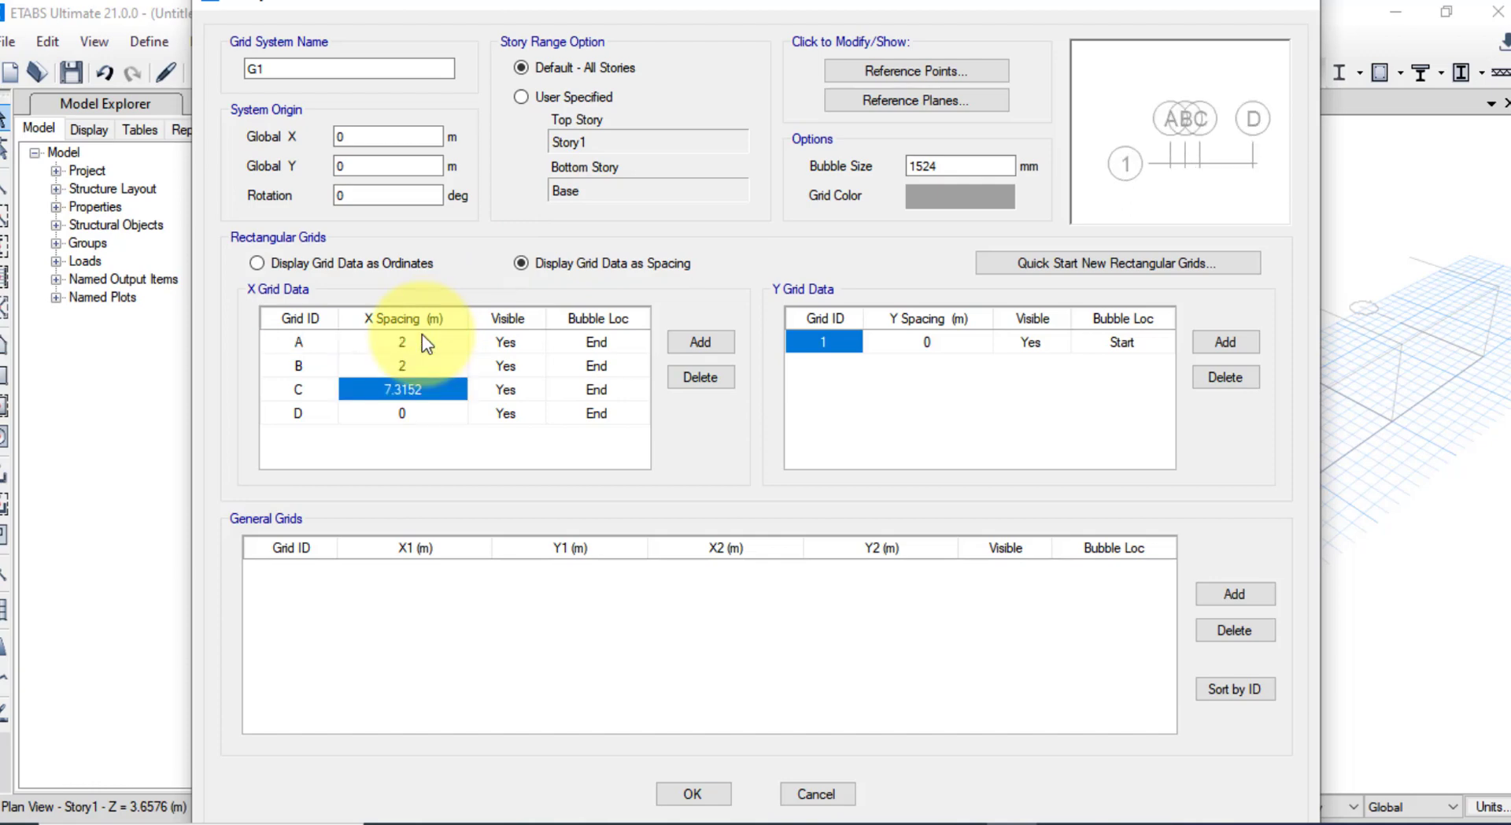
{"action": "type", "text": "2"}
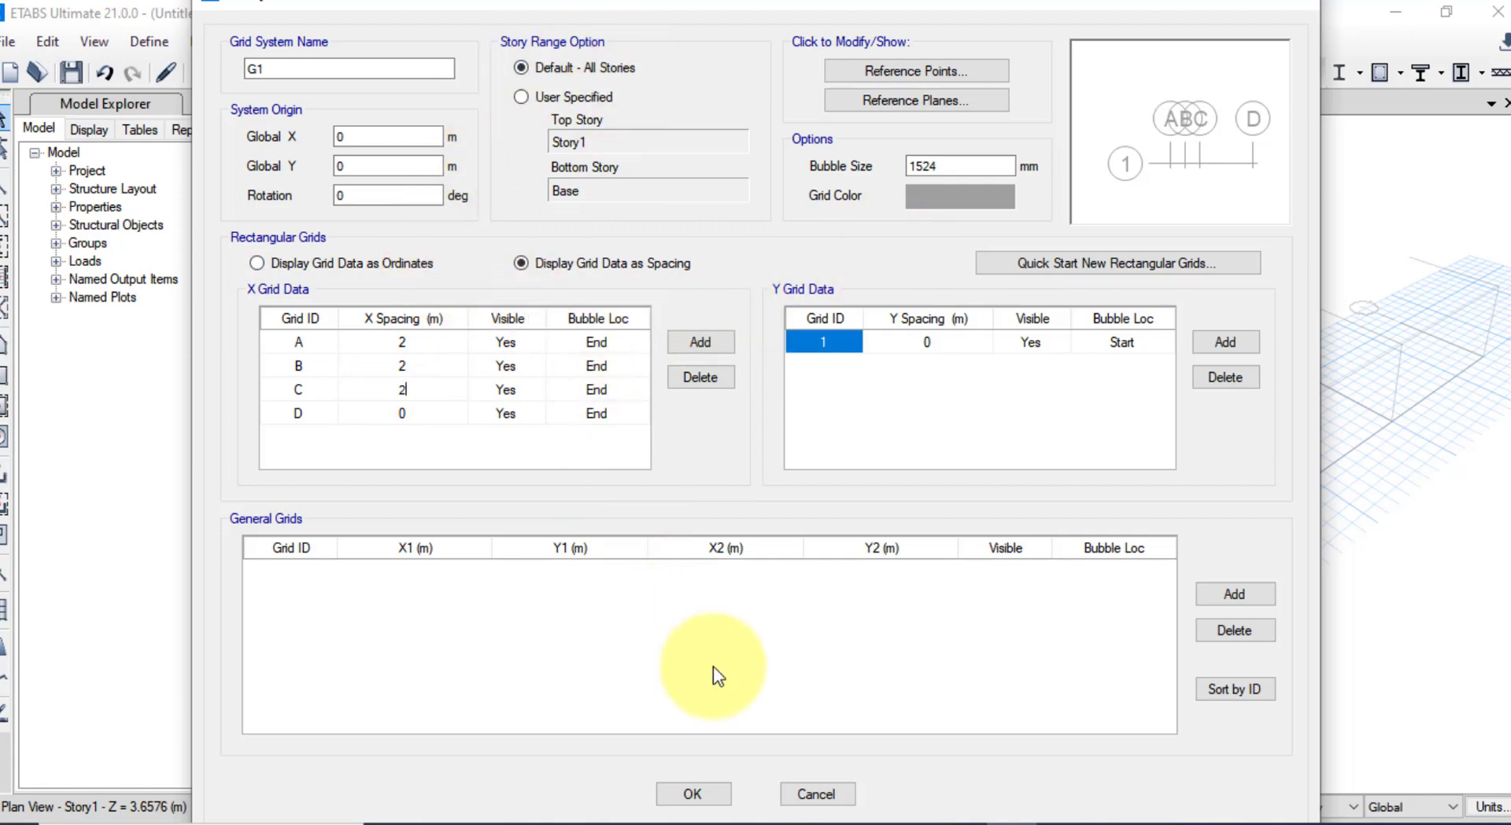
{"action": "left_click", "coordinate": [692, 793]}
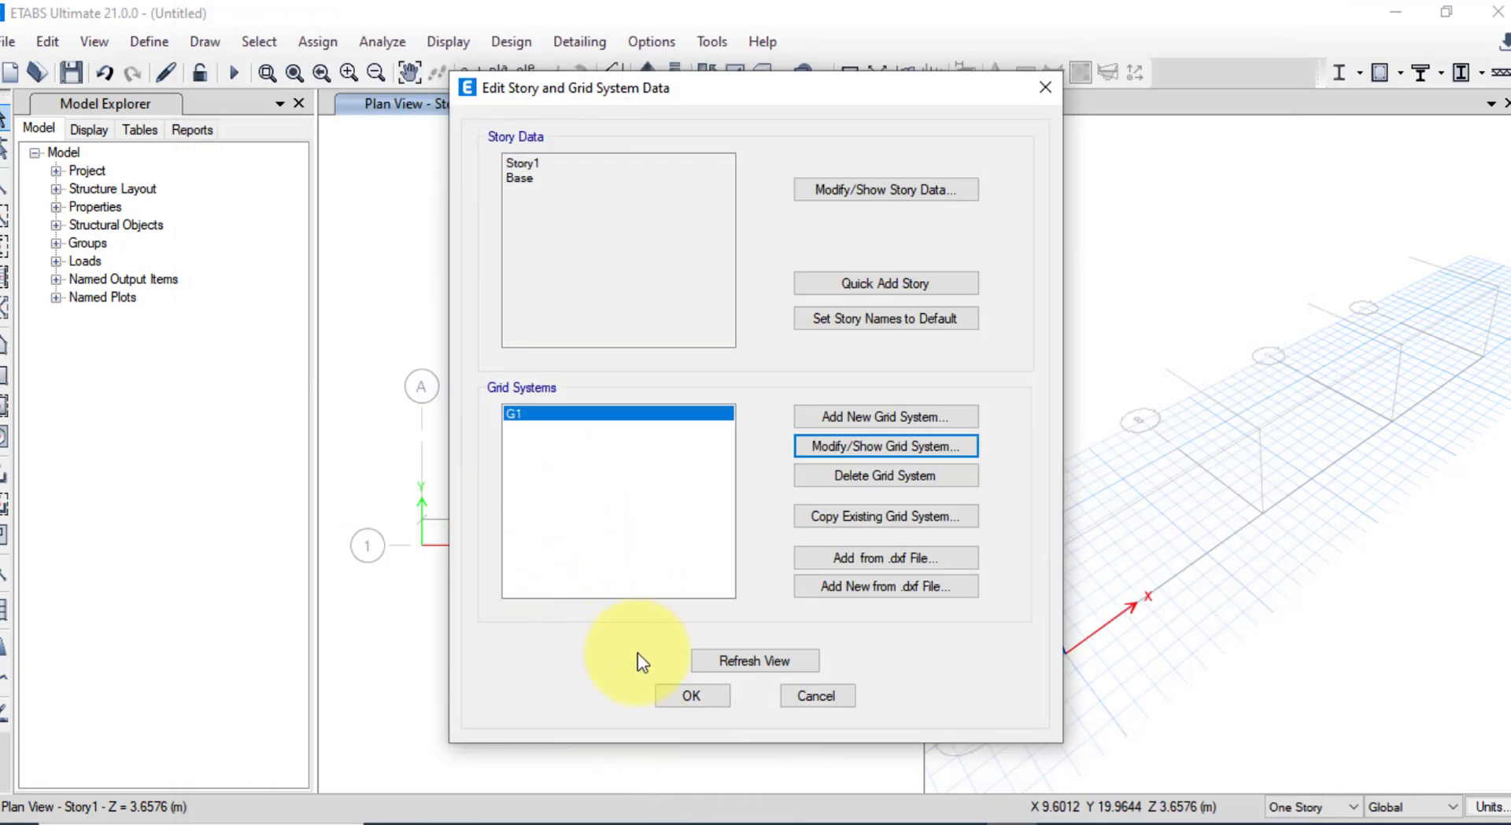
{"action": "left_click", "coordinate": [678, 694]}
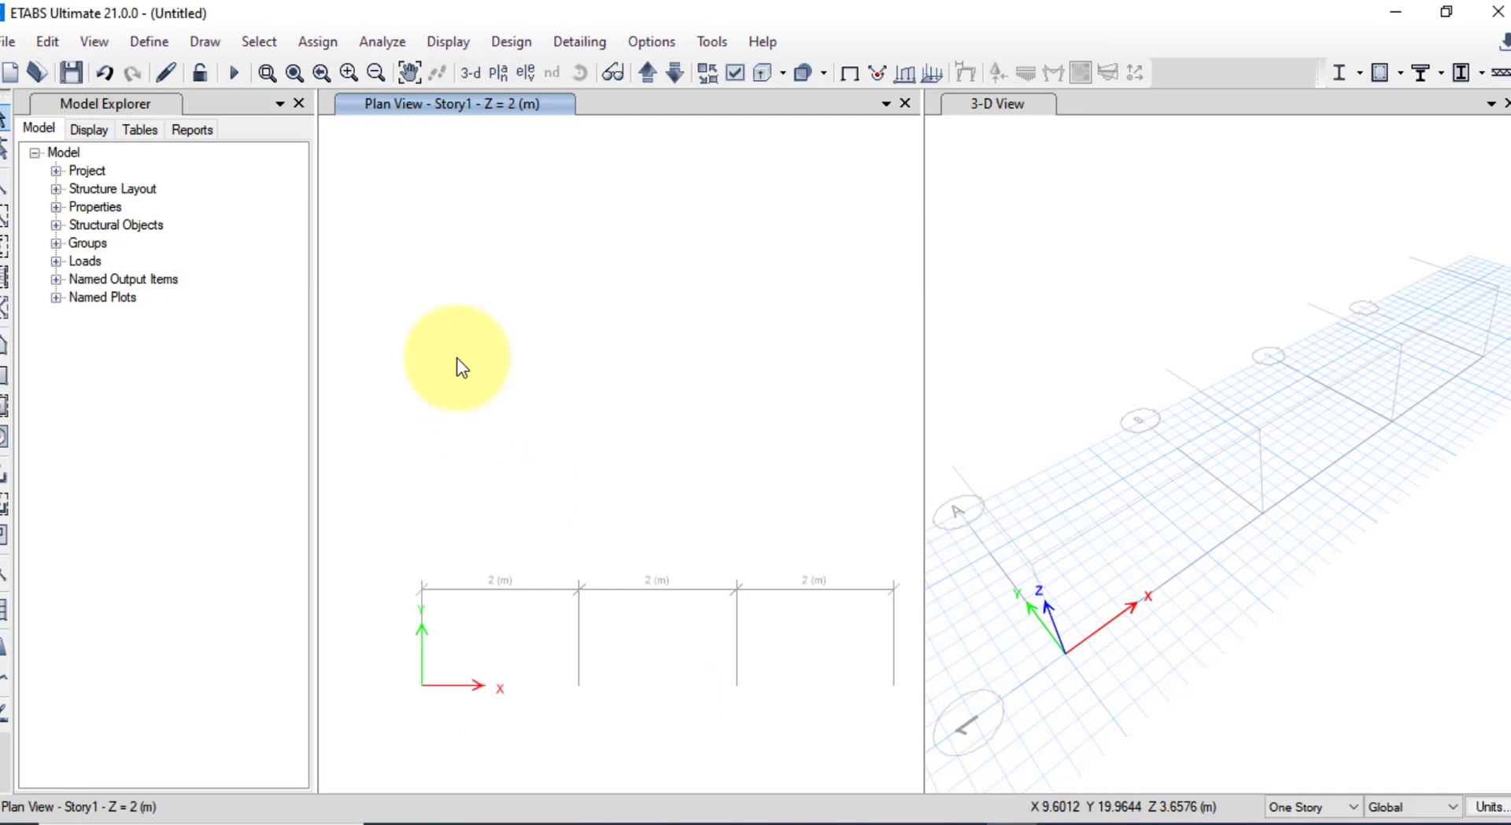
Show the elevation view along grid line 1 in place of the plan view
{"action": "left_click", "coordinate": [526, 75]}
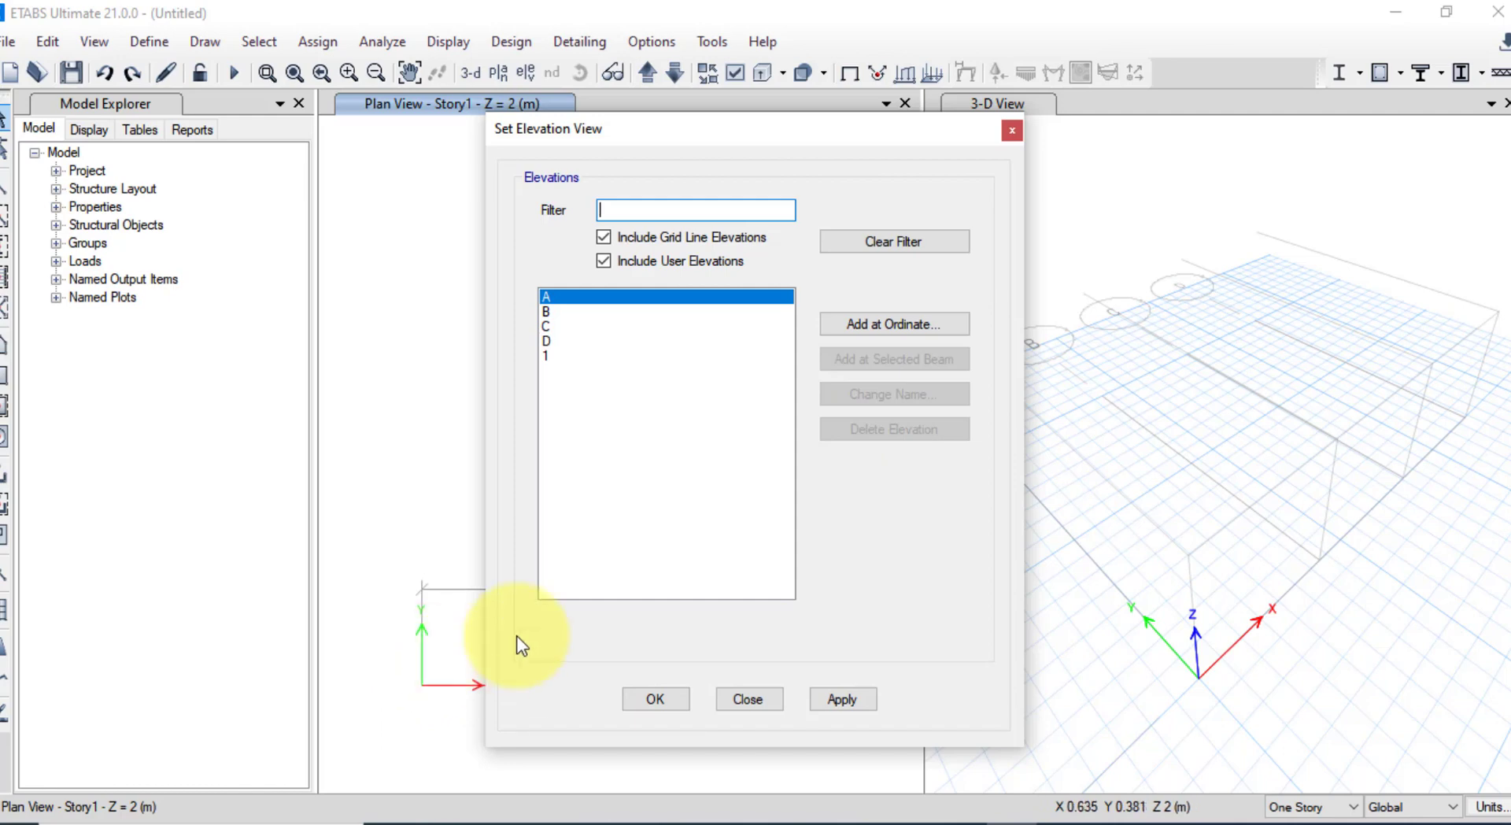
{"action": "left_click", "coordinate": [541, 346]}
{"action": "left_click", "coordinate": [551, 358]}
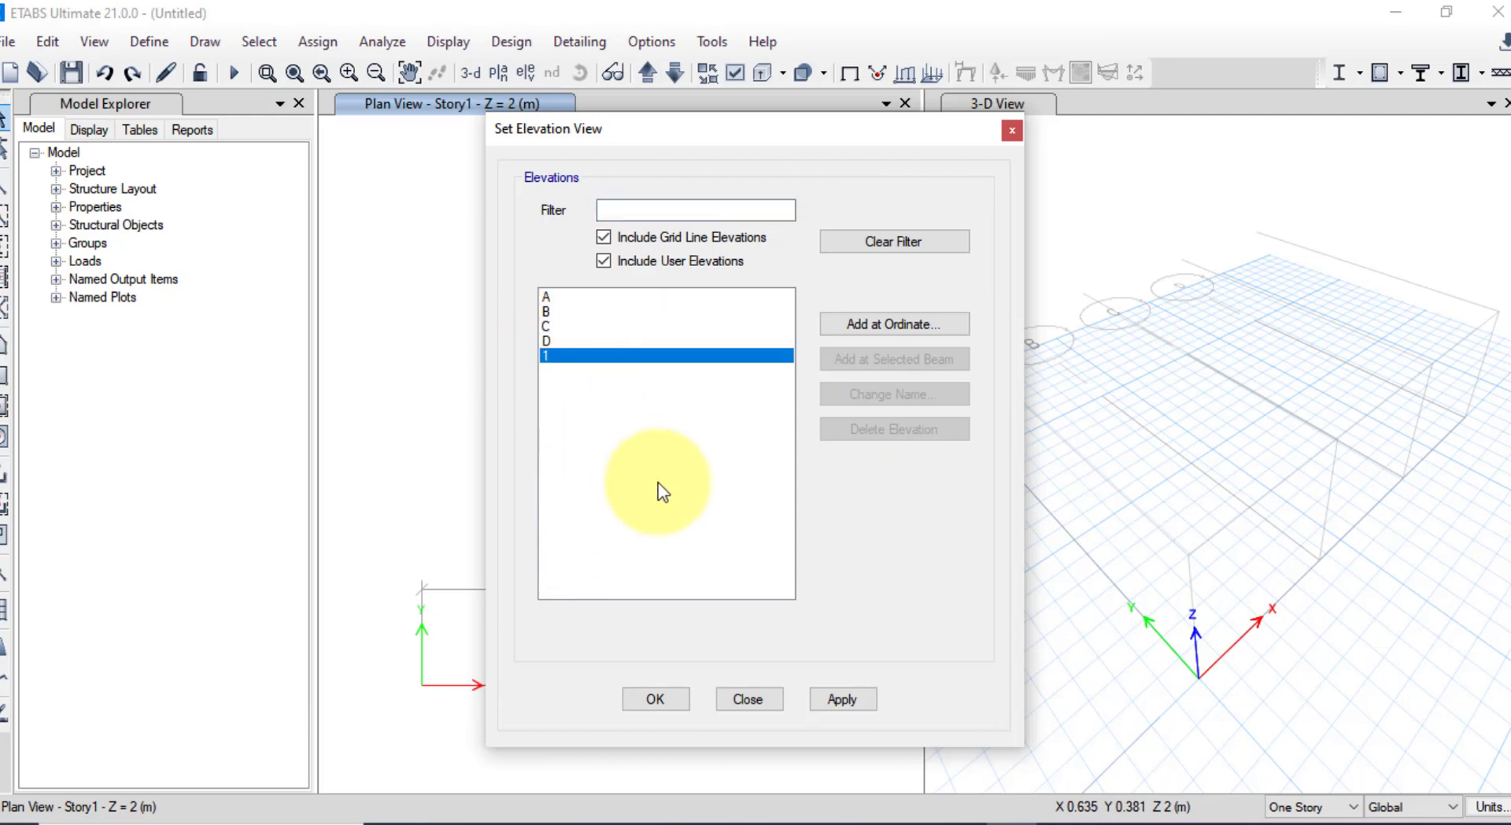
{"action": "left_click", "coordinate": [845, 698]}
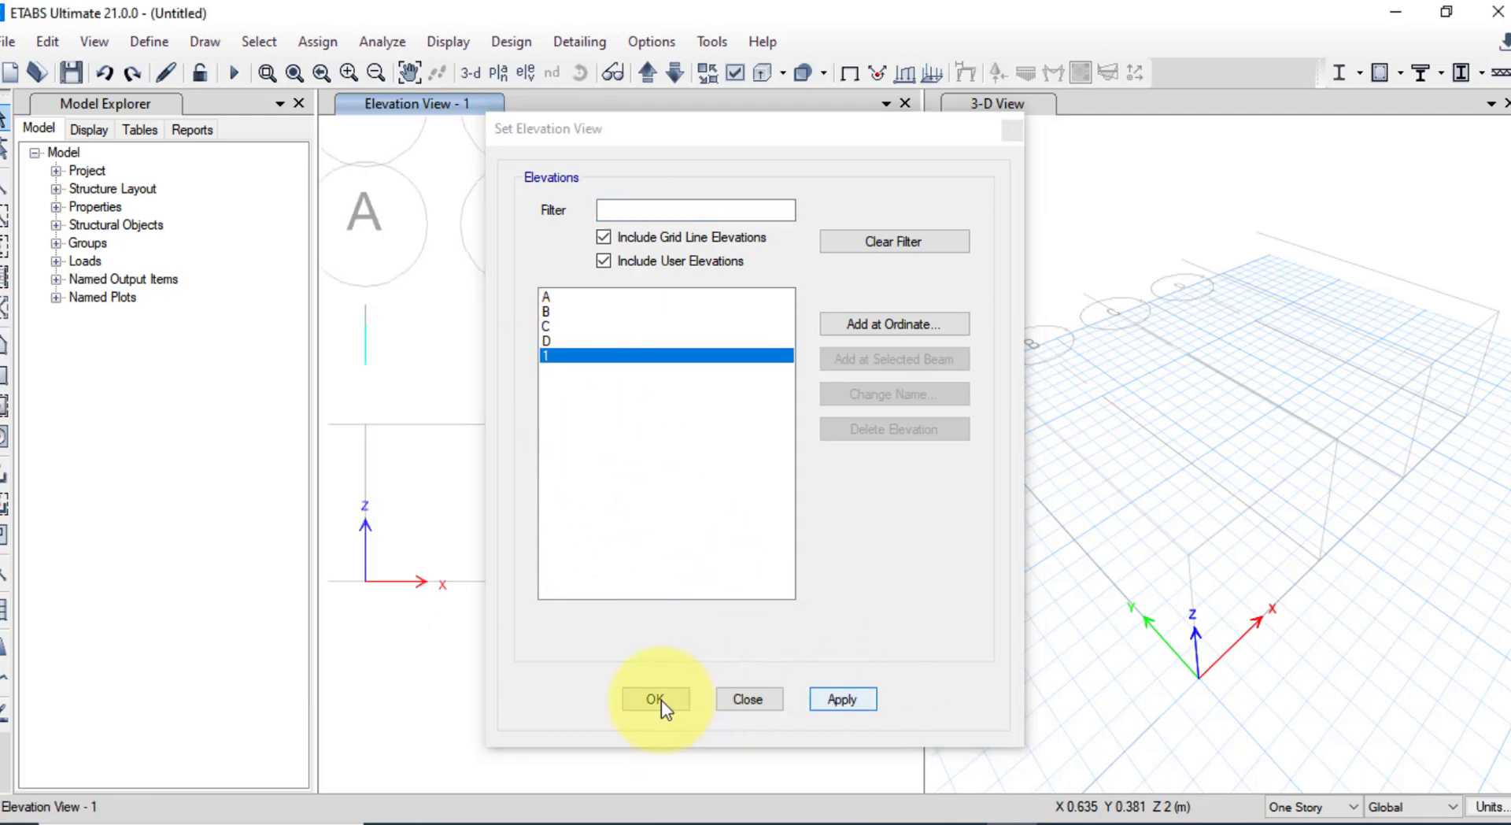
{"action": "left_click", "coordinate": [640, 705]}
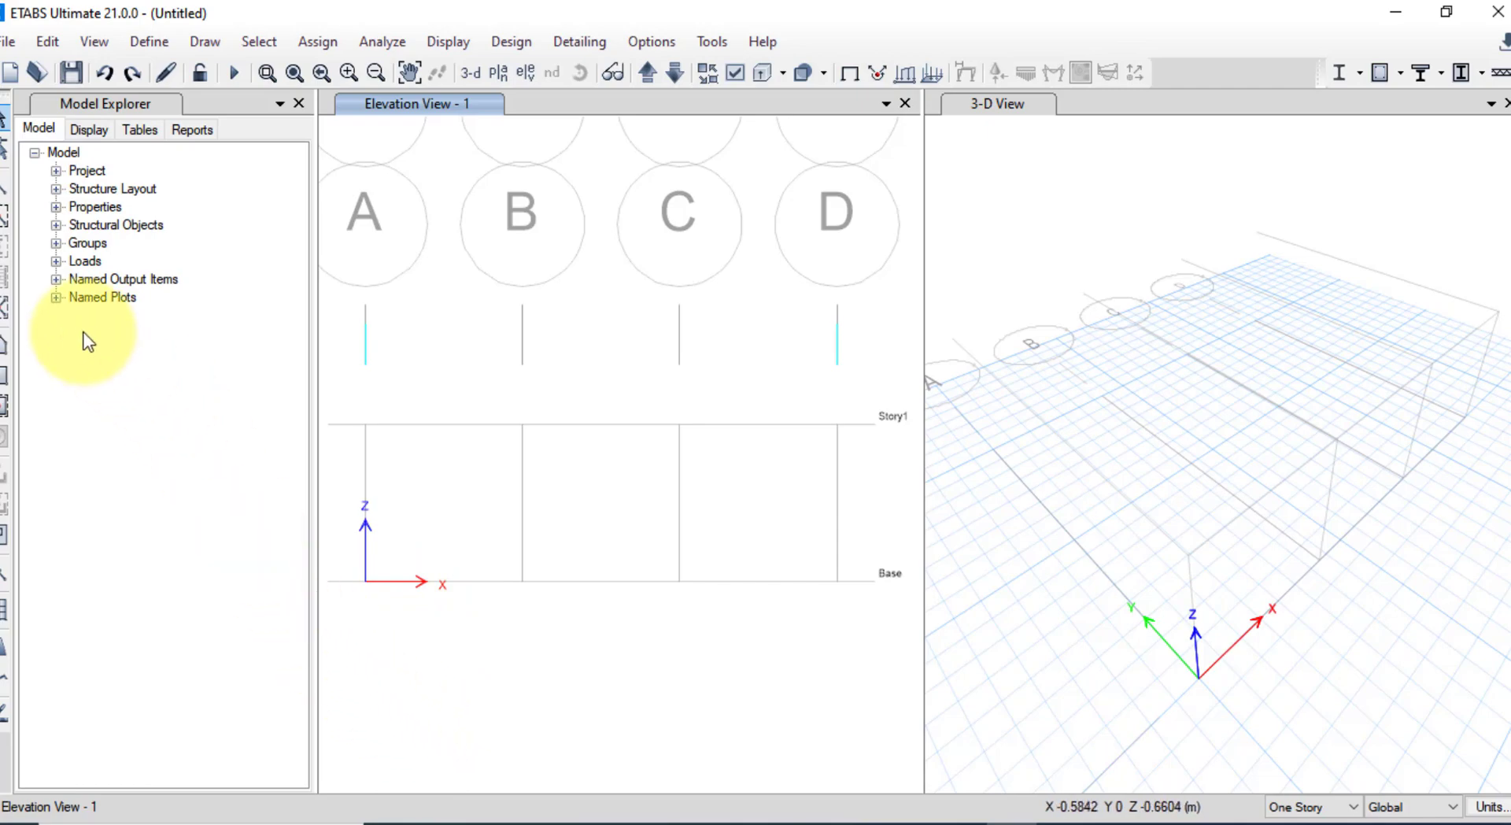
Recheck the truss figure in the browser and draw diagonal frame members from A at Base through B at Story1 and C at Base to D at Story1
{"action": "left_click", "coordinate": [779, 823]}
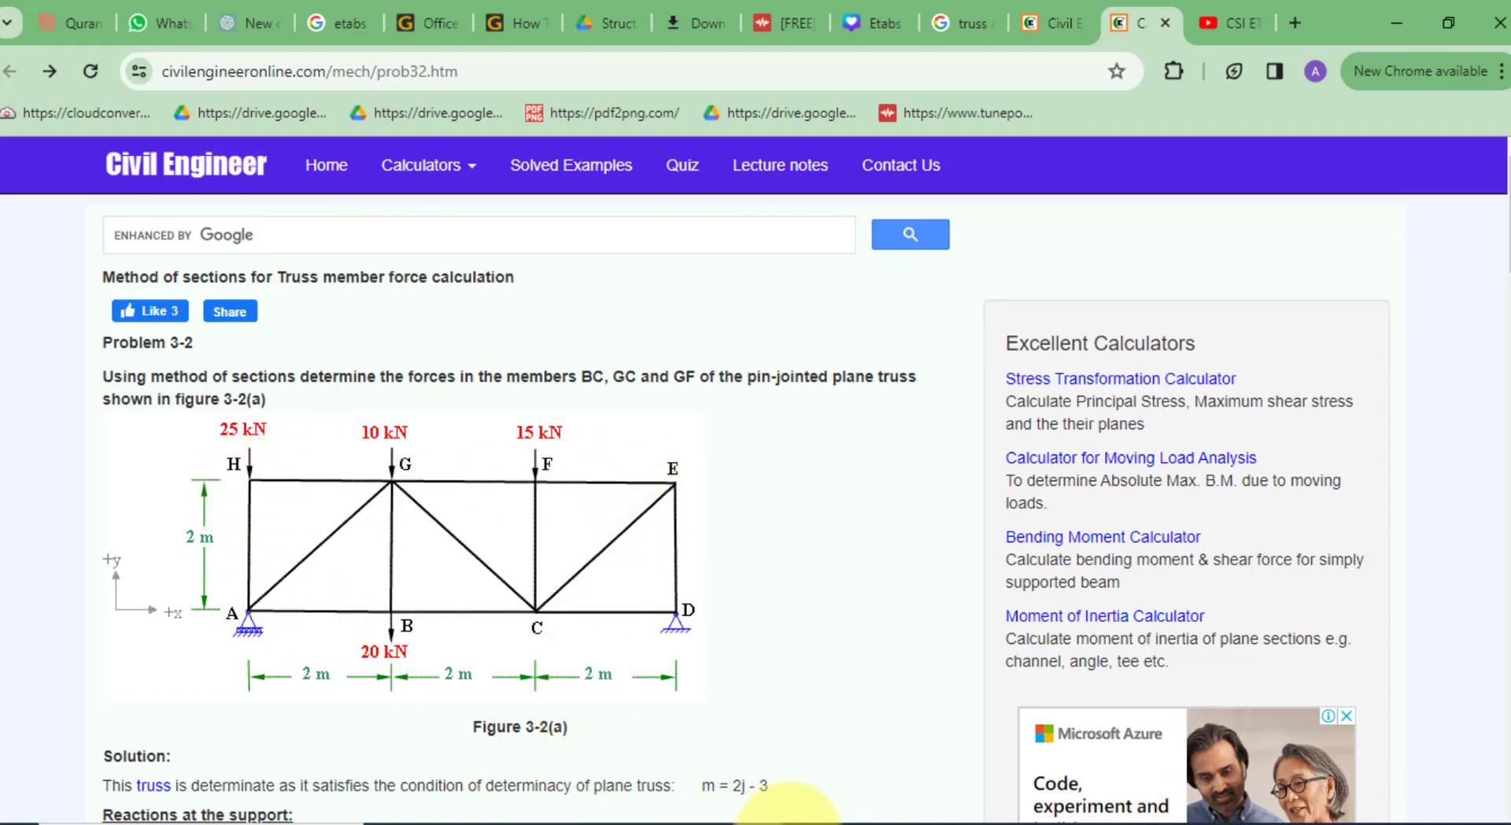
{"action": "left_click", "coordinate": [775, 822]}
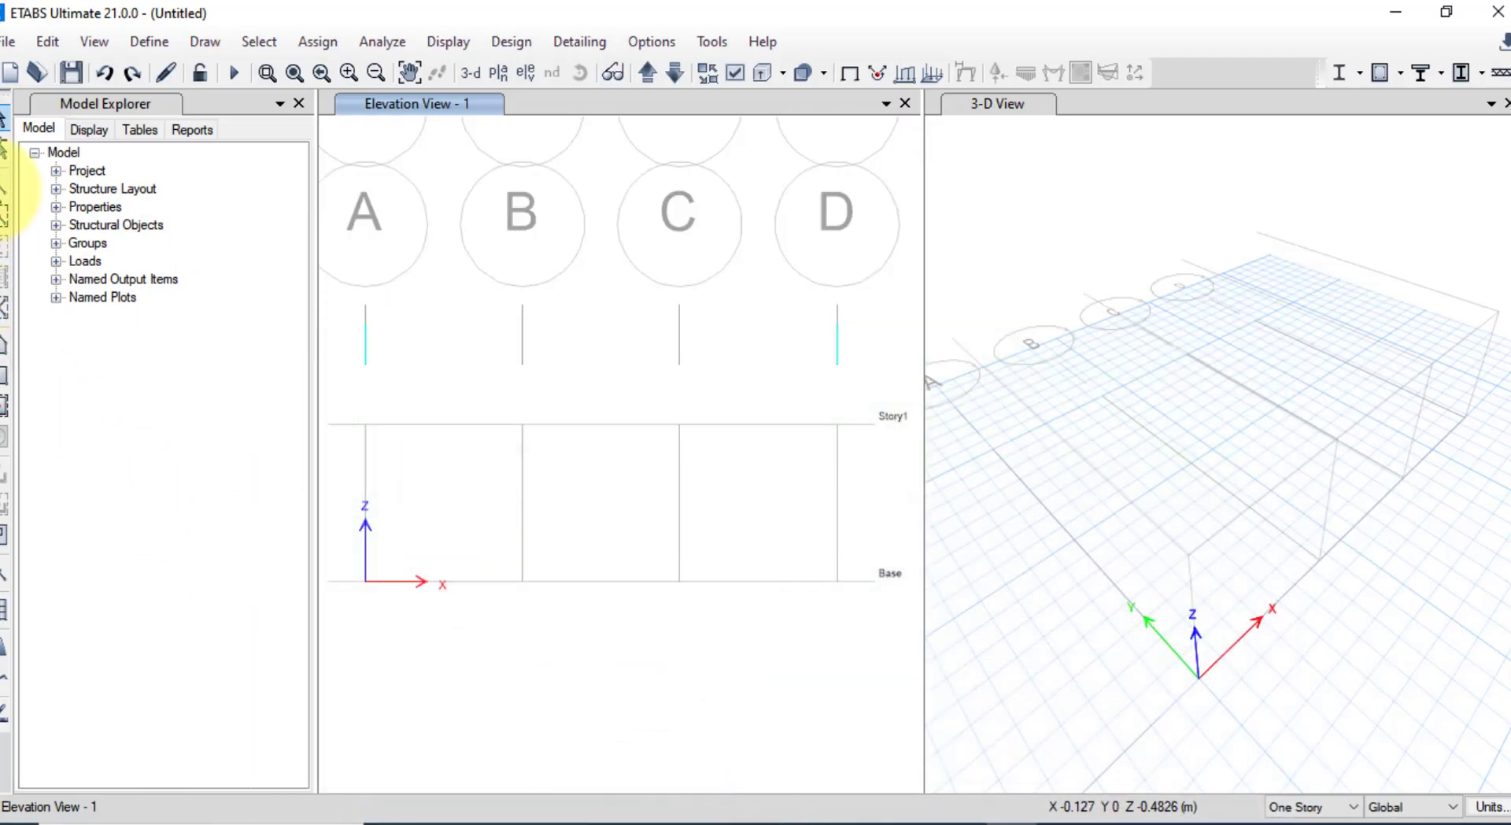
{"action": "left_click", "coordinate": [3, 186]}
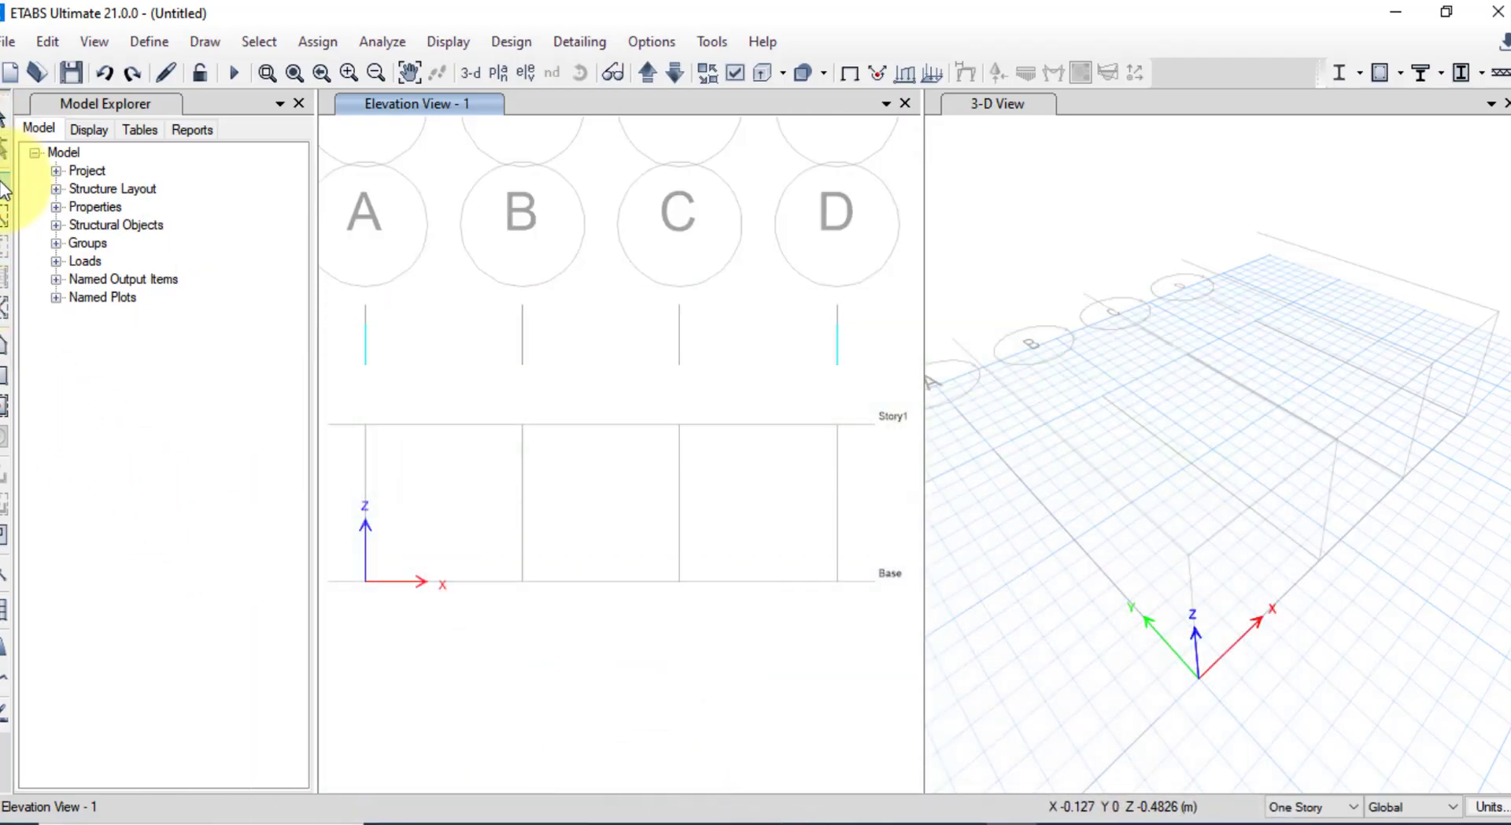
{"action": "left_click", "coordinate": [366, 582]}
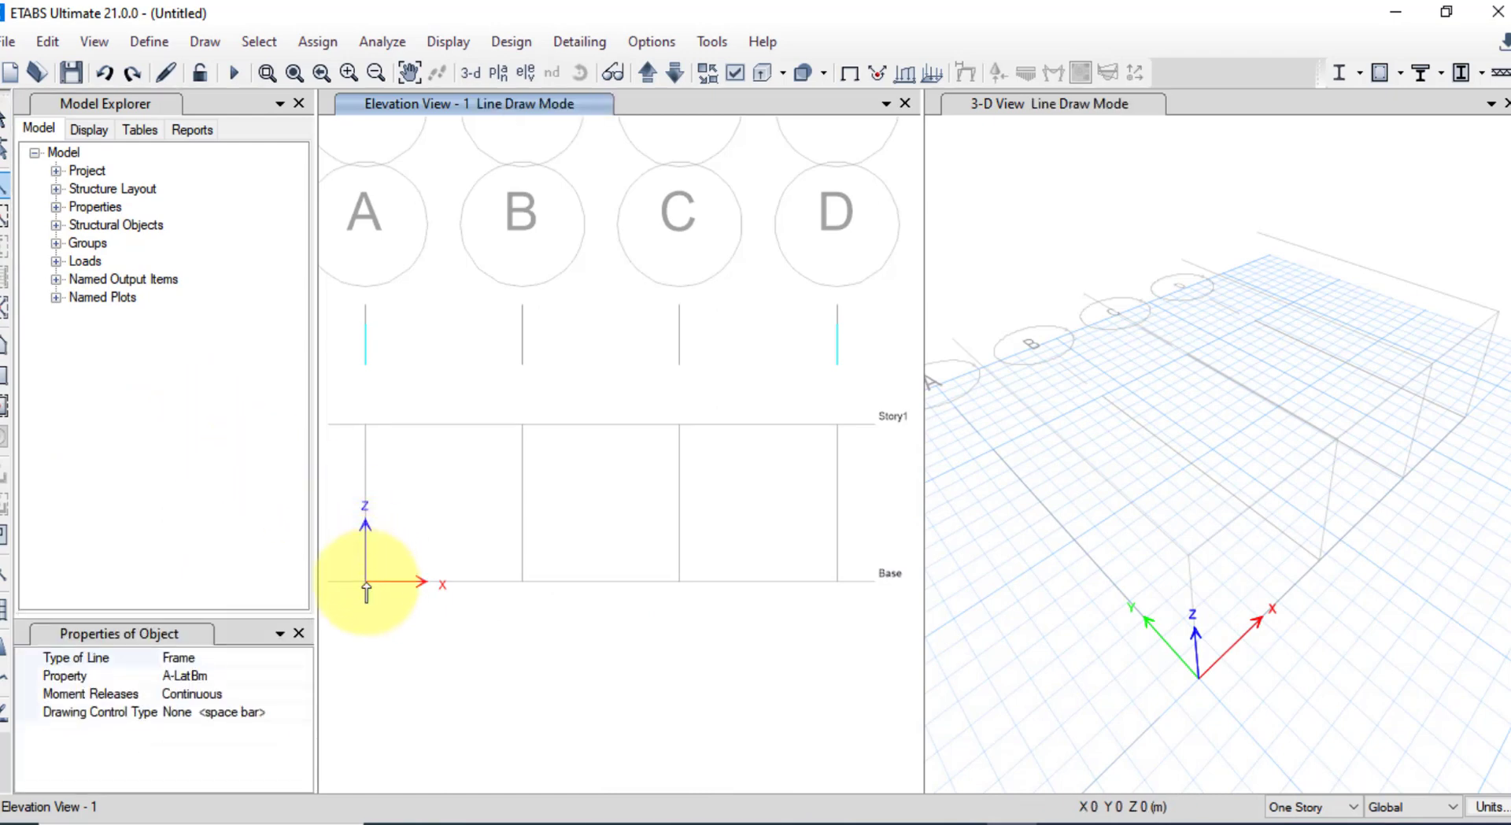
{"action": "double_click", "coordinate": [522, 426]}
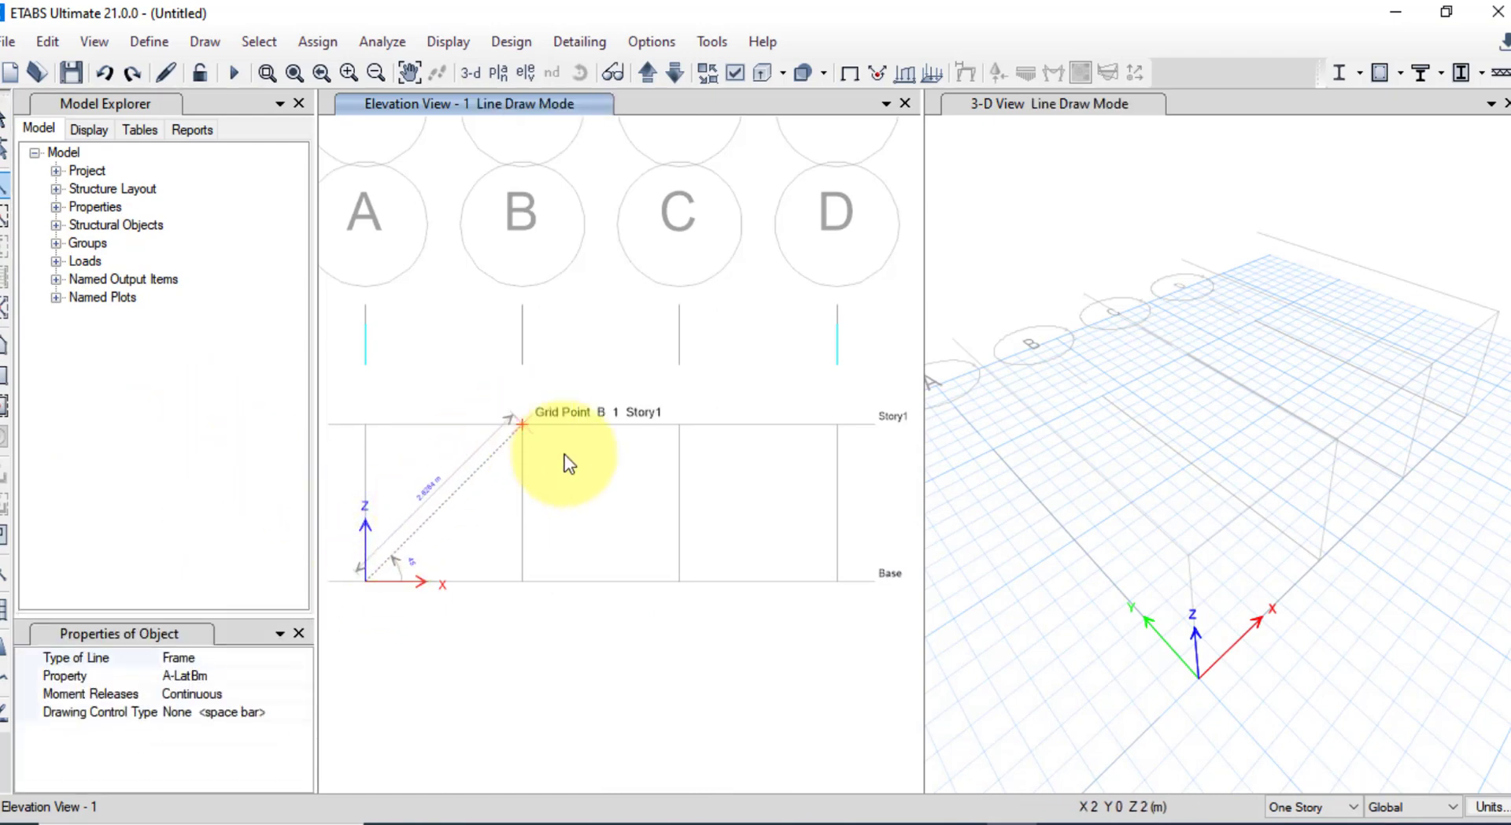
{"action": "double_click", "coordinate": [678, 583]}
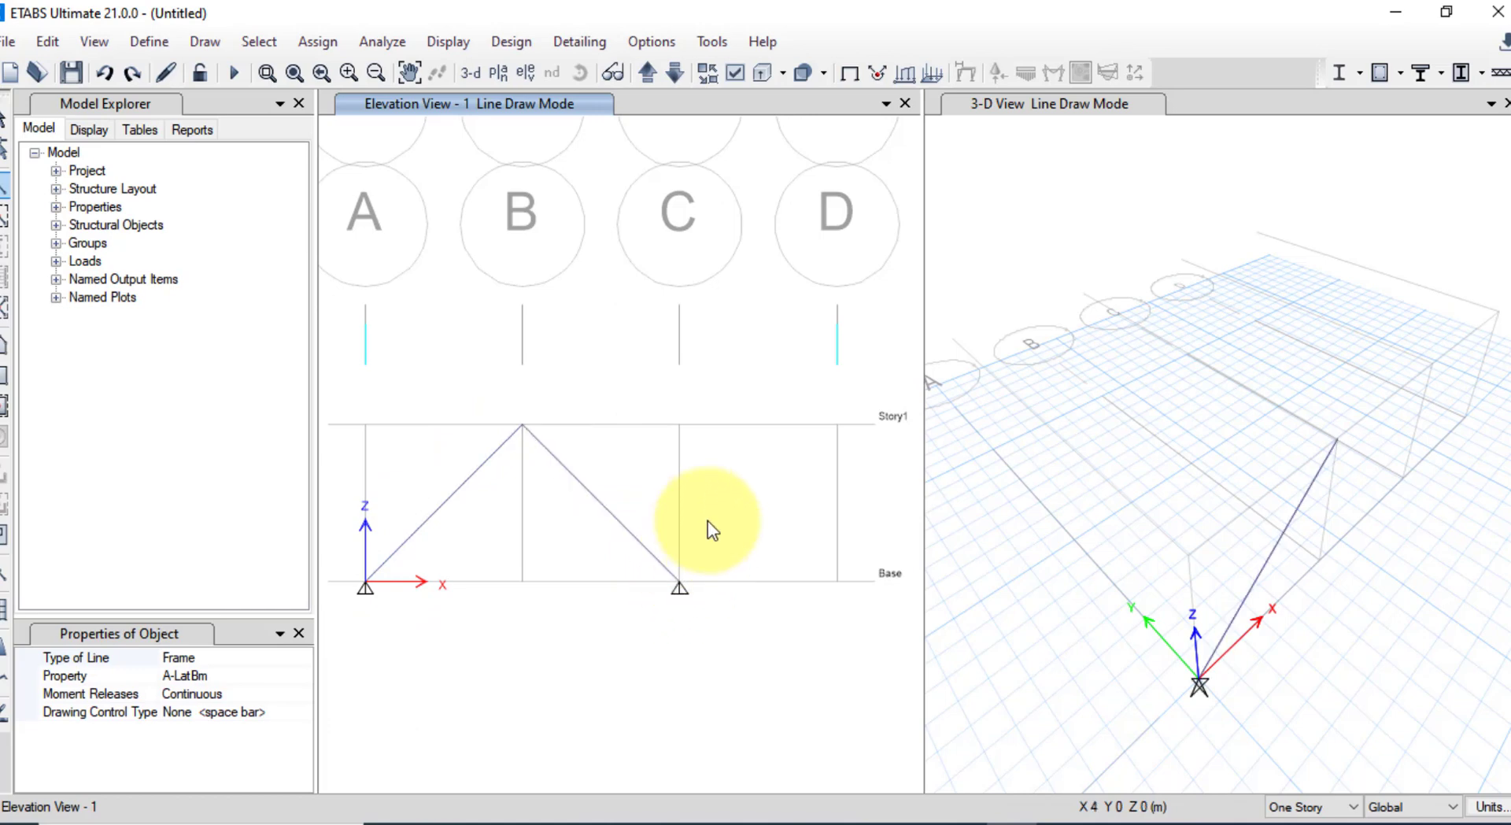
{"action": "double_click", "coordinate": [835, 426]}
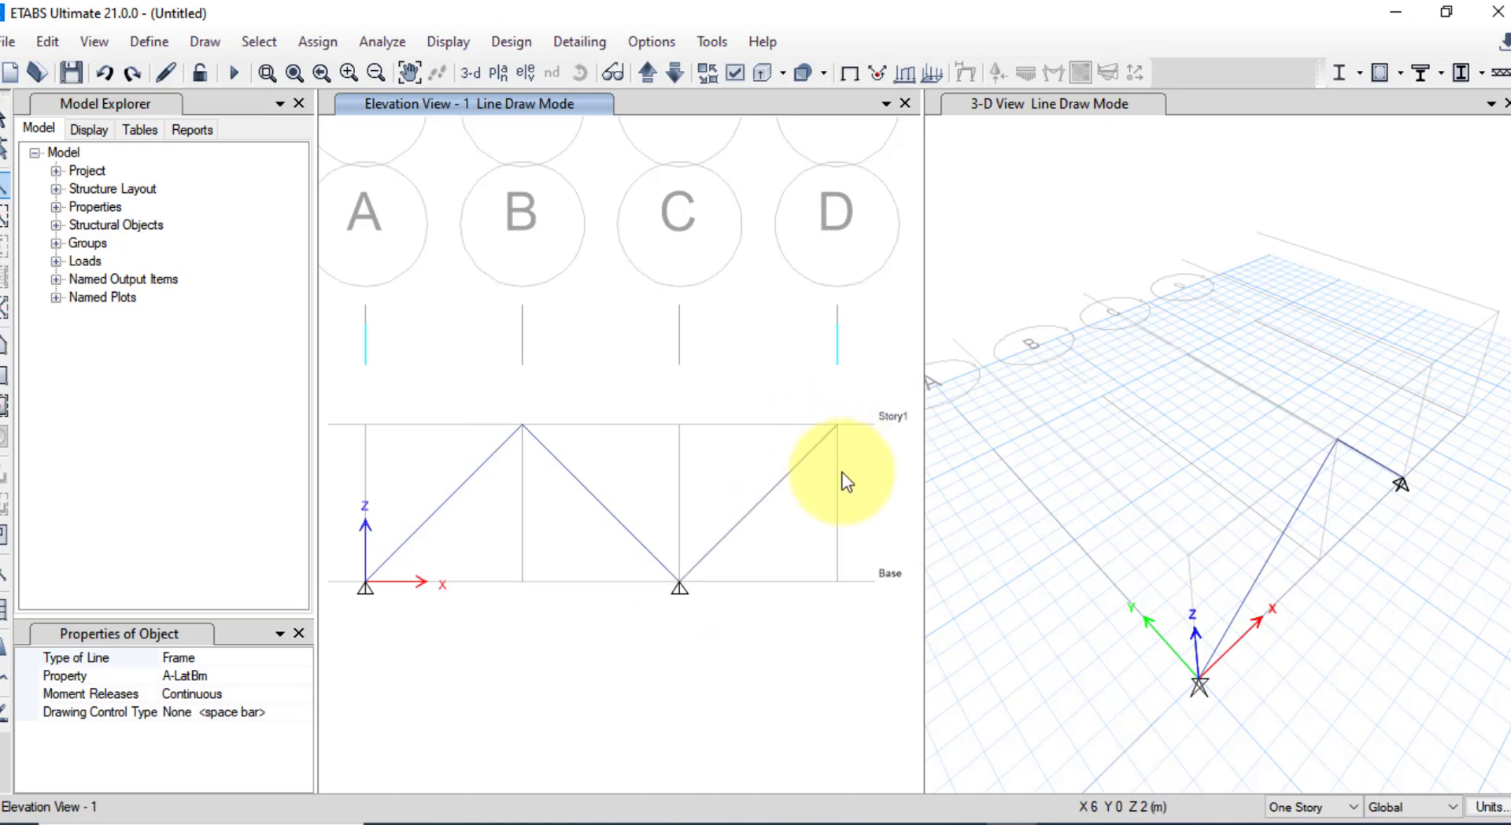
Continue the frame line down grid D to Base and back along the bottom chord through C and B to A
{"action": "double_click", "coordinate": [838, 581]}
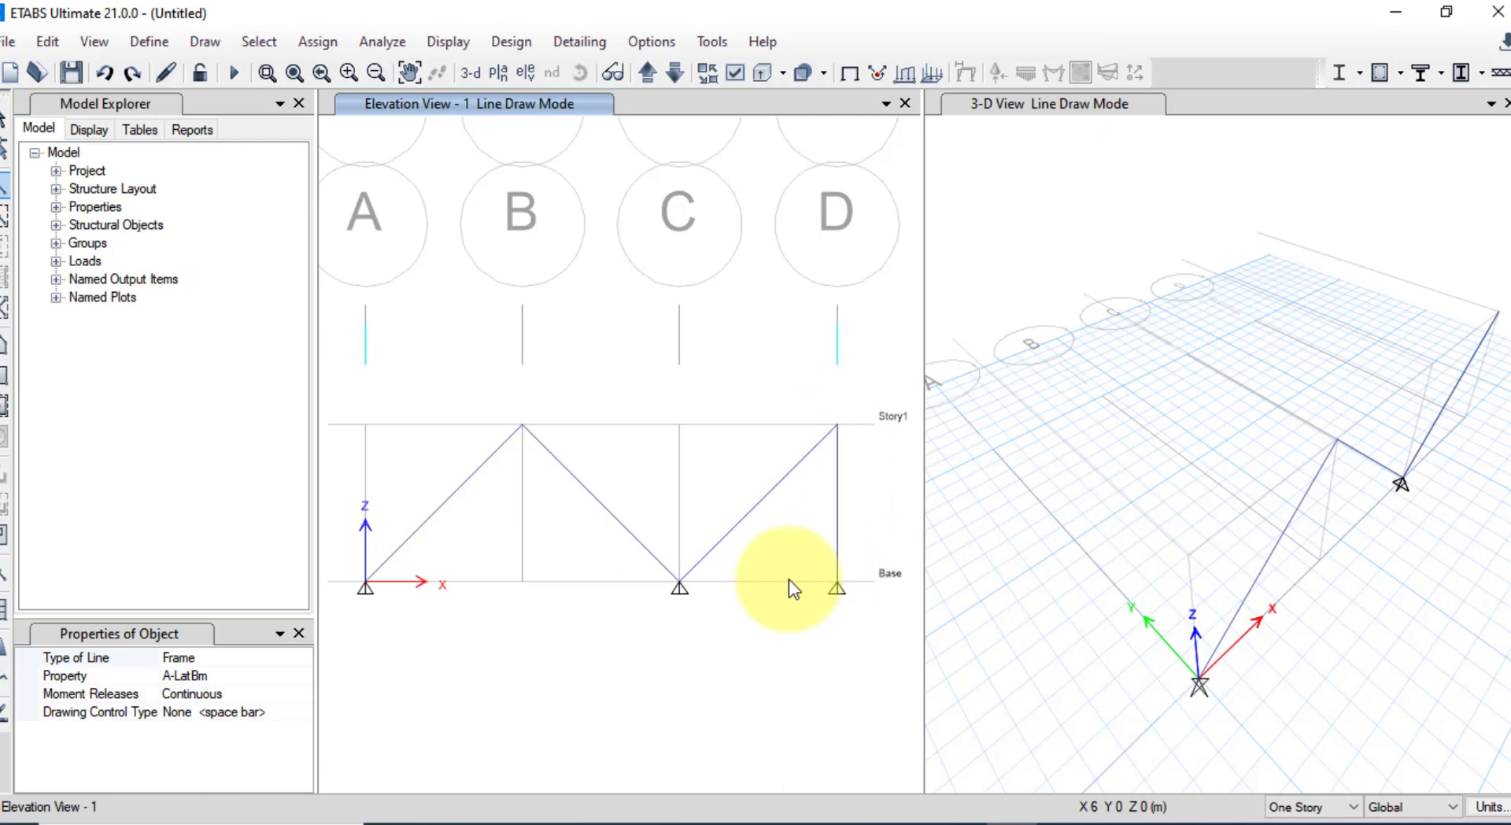
{"action": "double_click", "coordinate": [678, 582]}
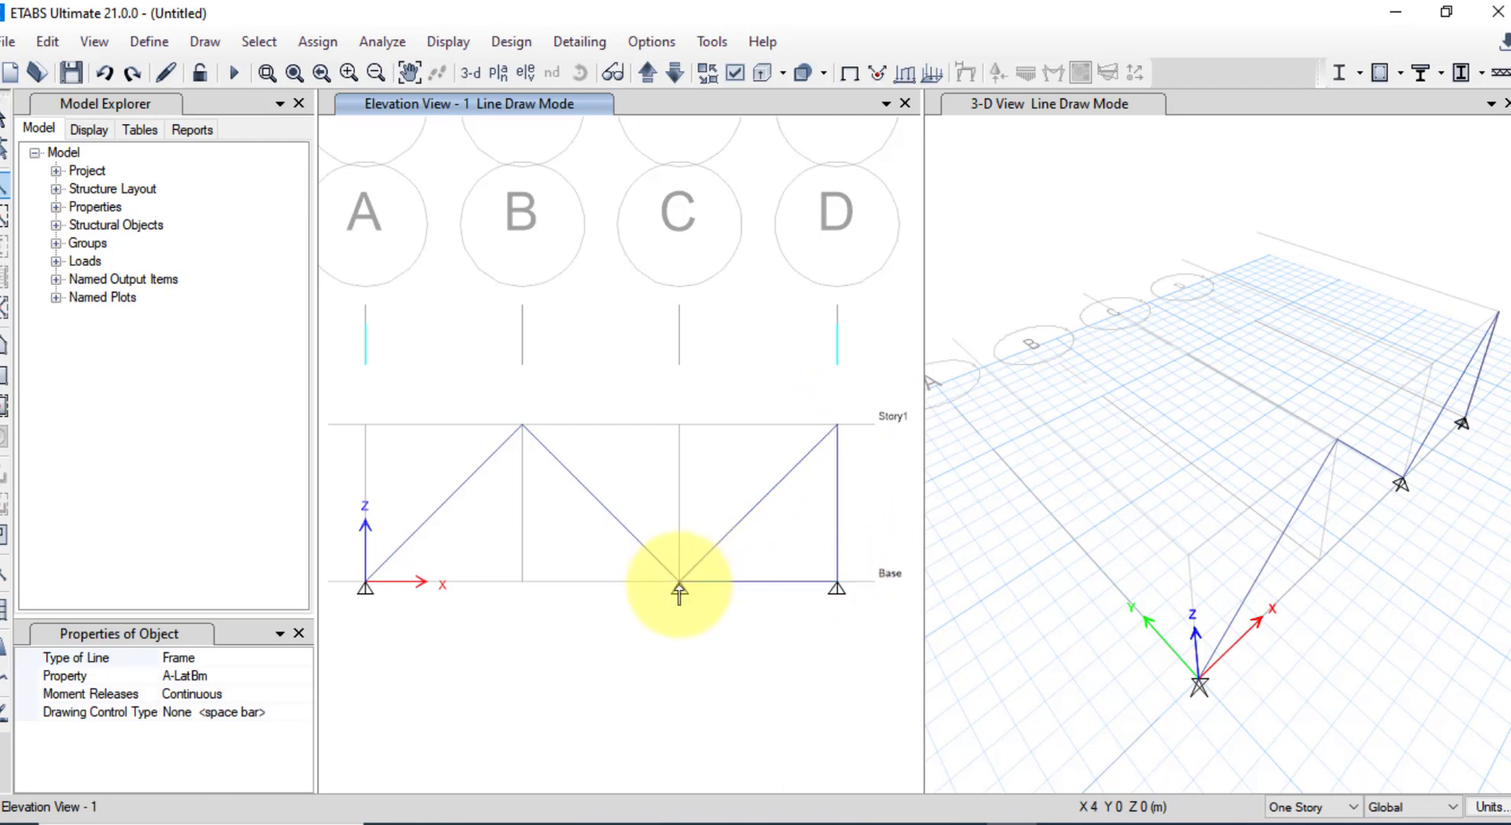
{"action": "double_click", "coordinate": [523, 582]}
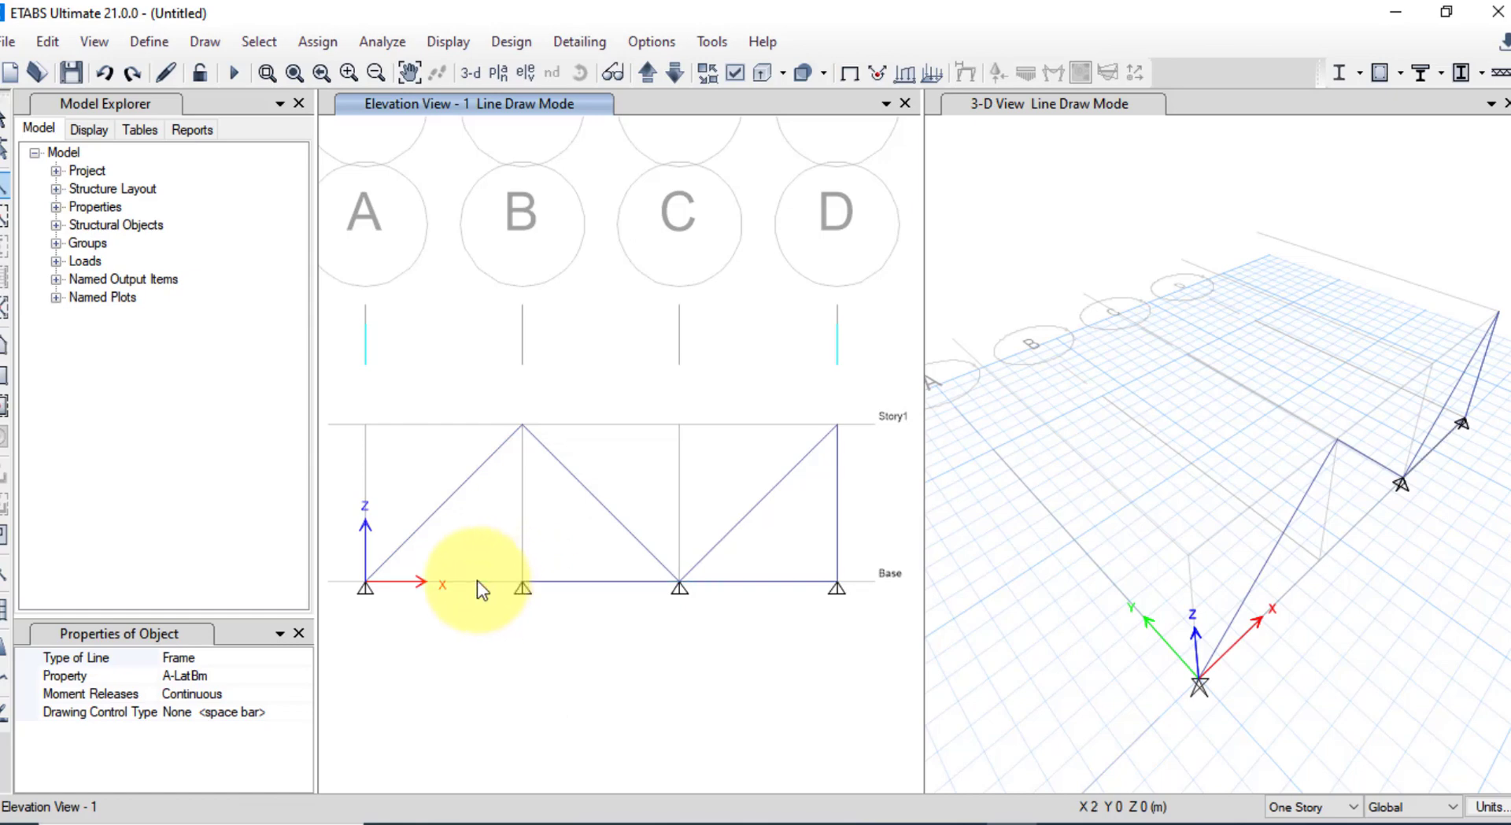
{"action": "double_click", "coordinate": [364, 586]}
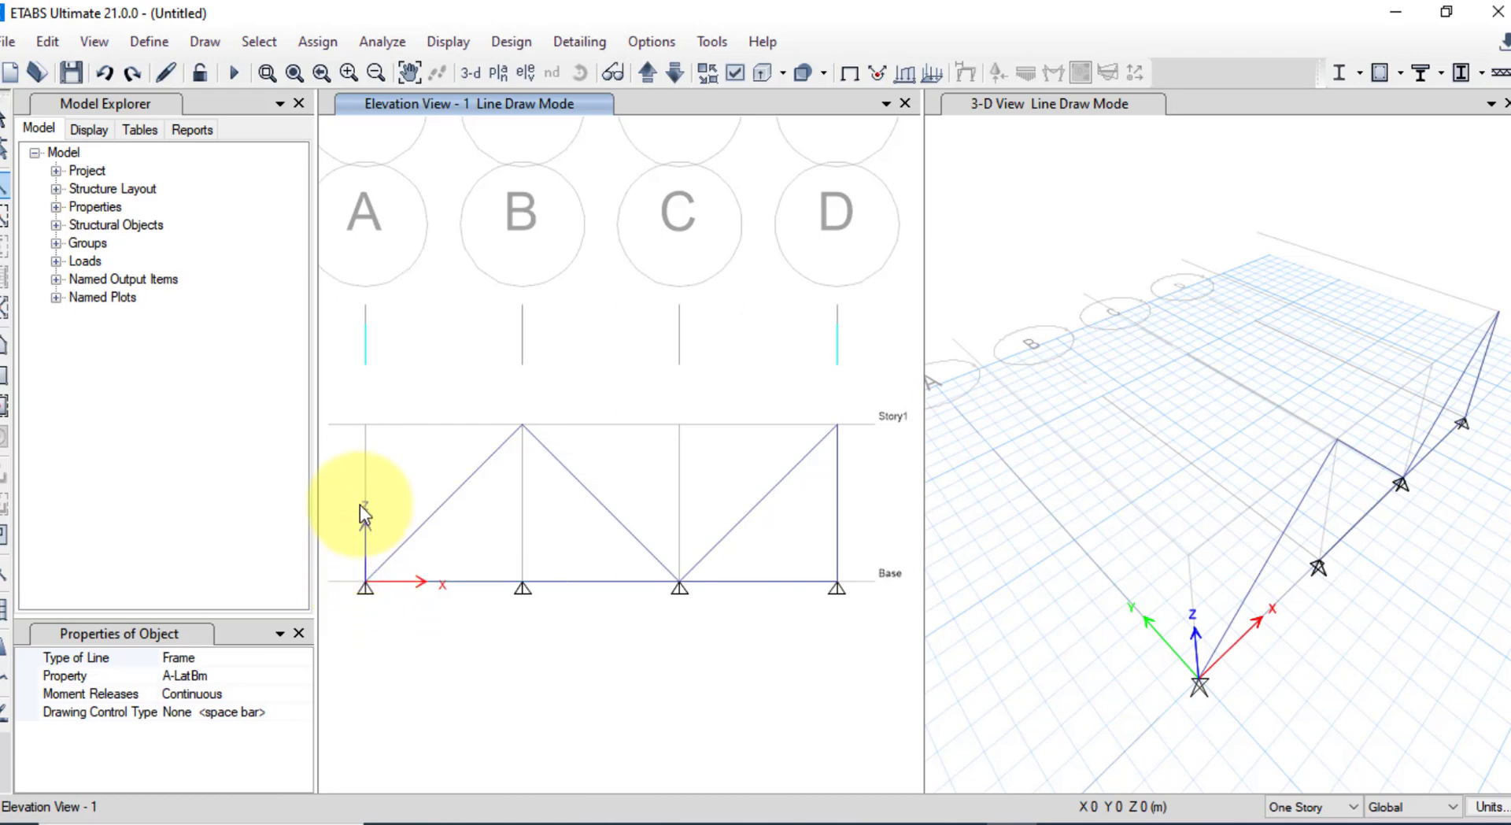
Draw the end vertical up grid A and the top chord along Story1 through B and C to D, and end drawing
{"action": "left_click", "coordinate": [366, 425]}
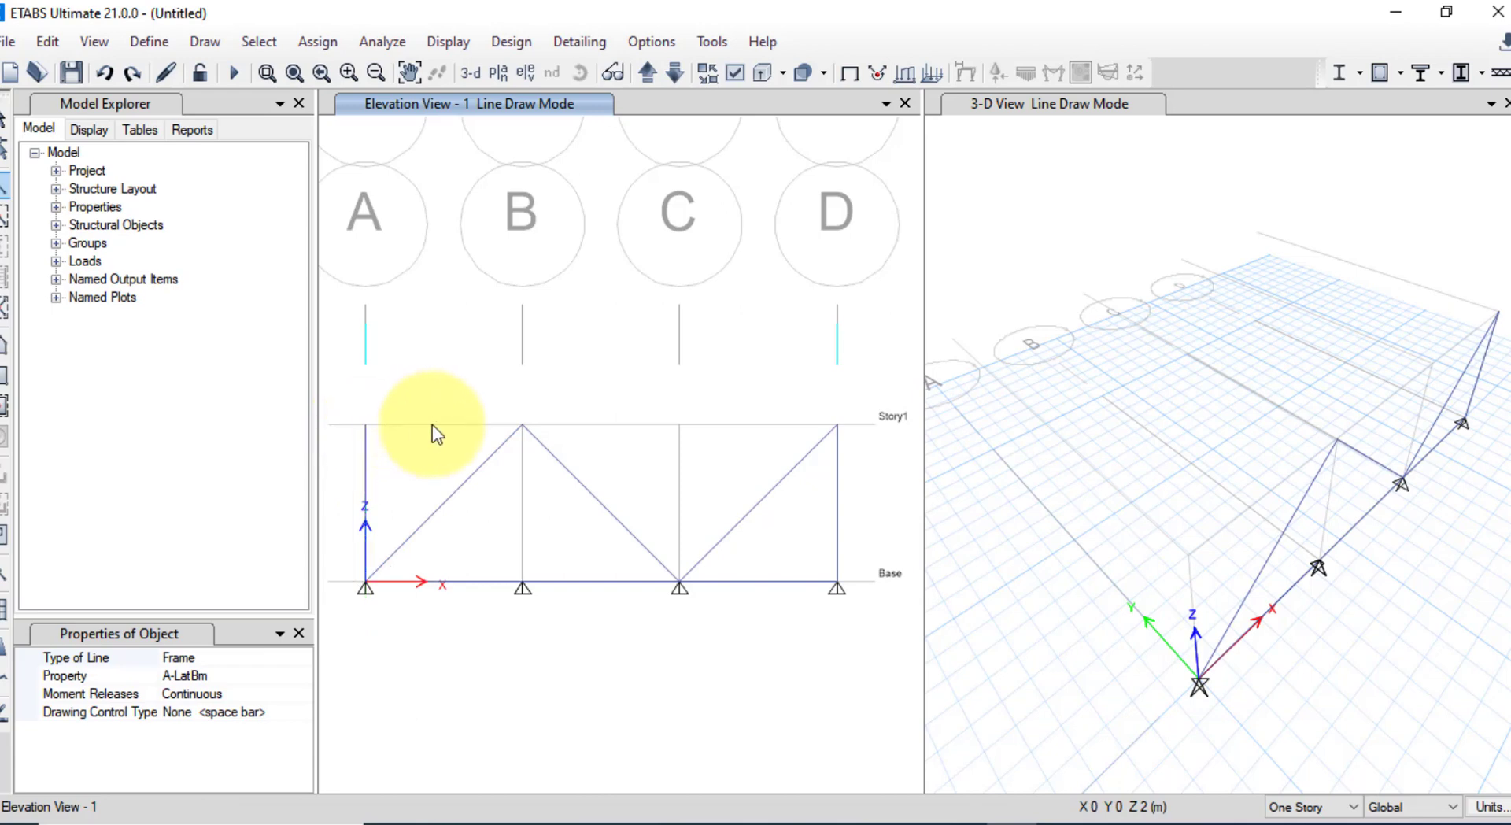
{"action": "left_click", "coordinate": [522, 426]}
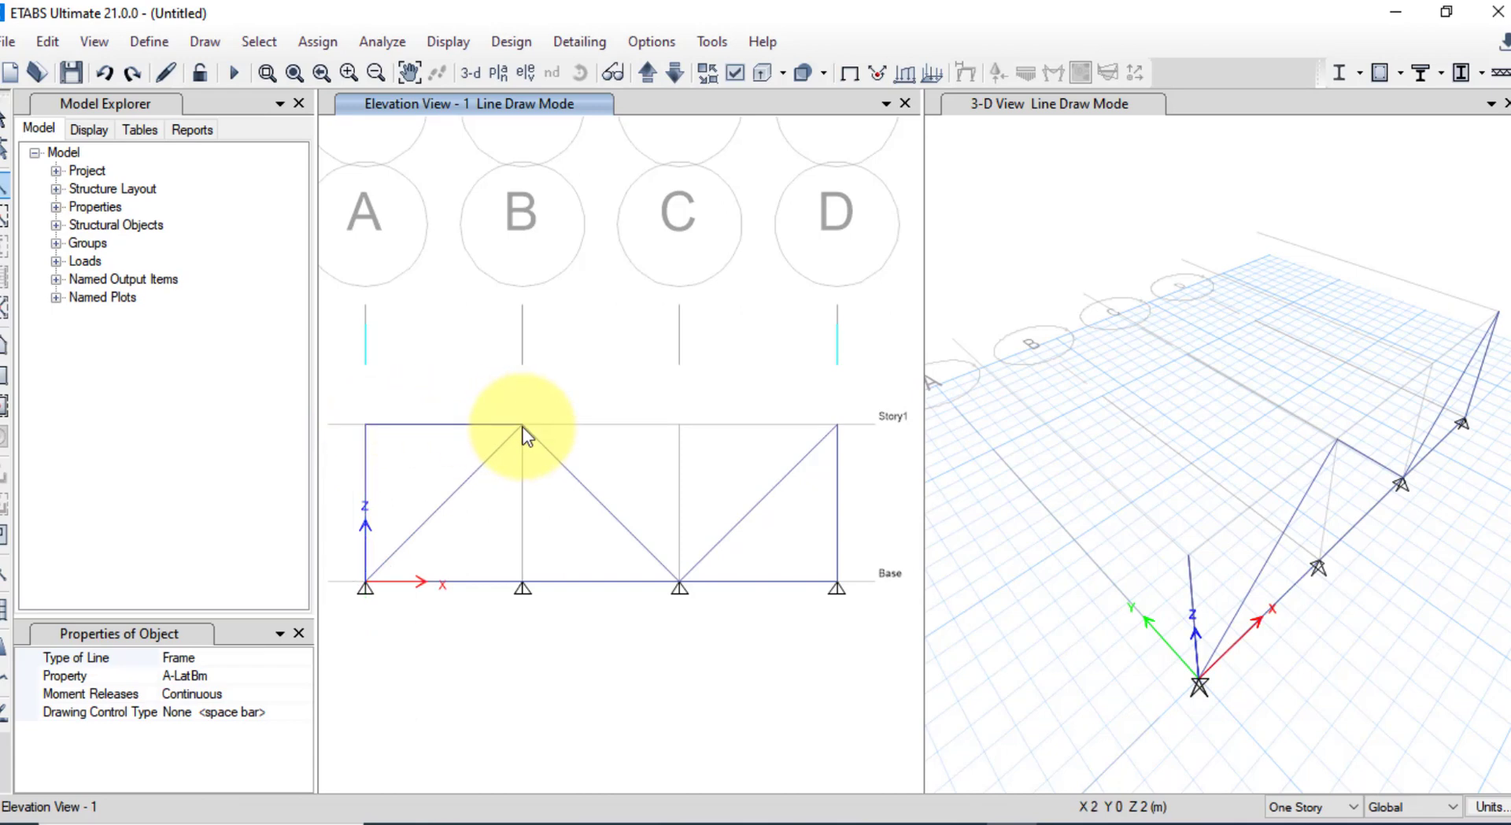
{"action": "left_click", "coordinate": [679, 426]}
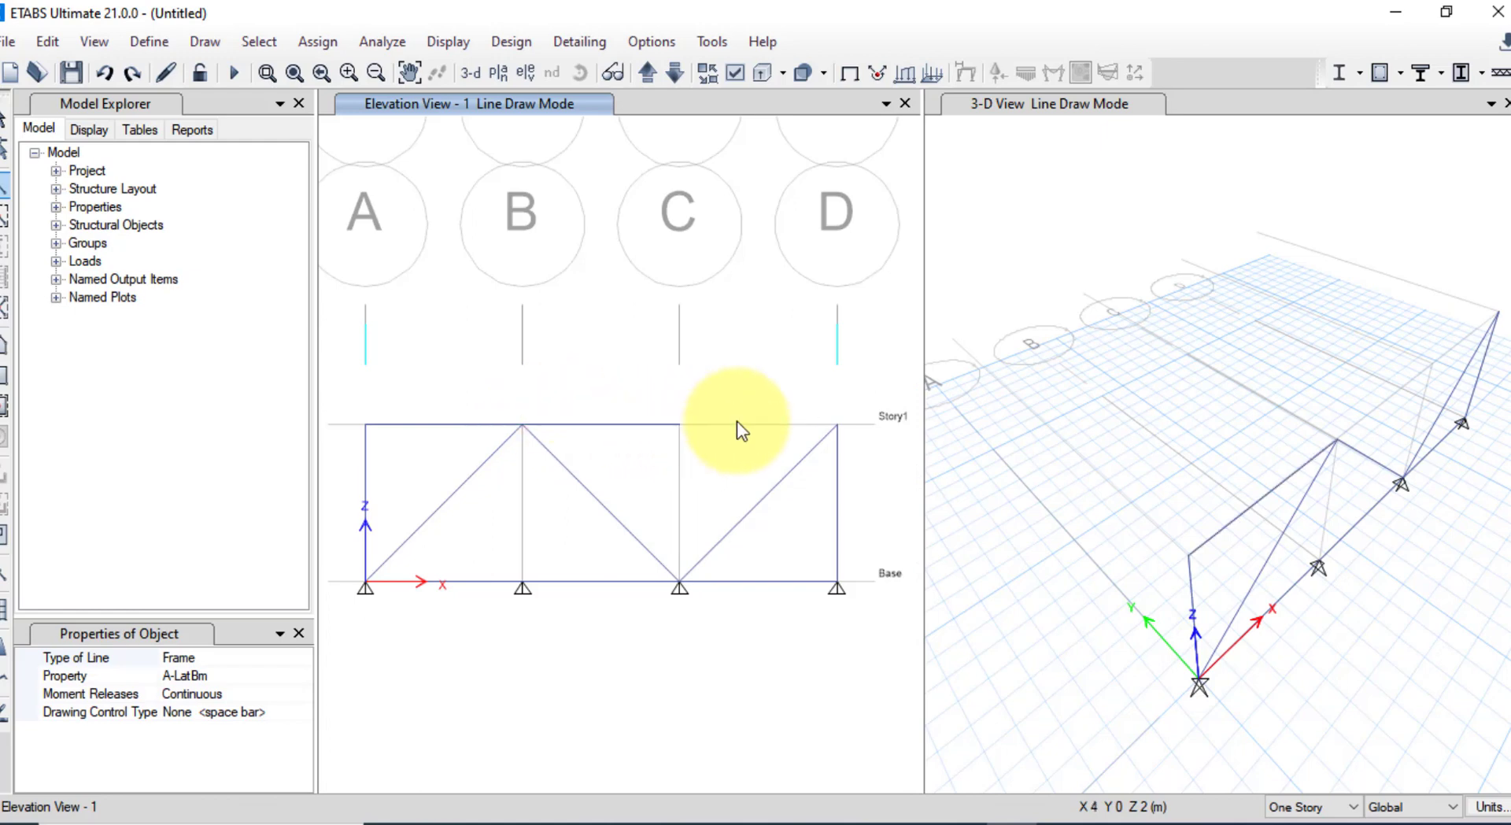
{"action": "left_click", "coordinate": [835, 425]}
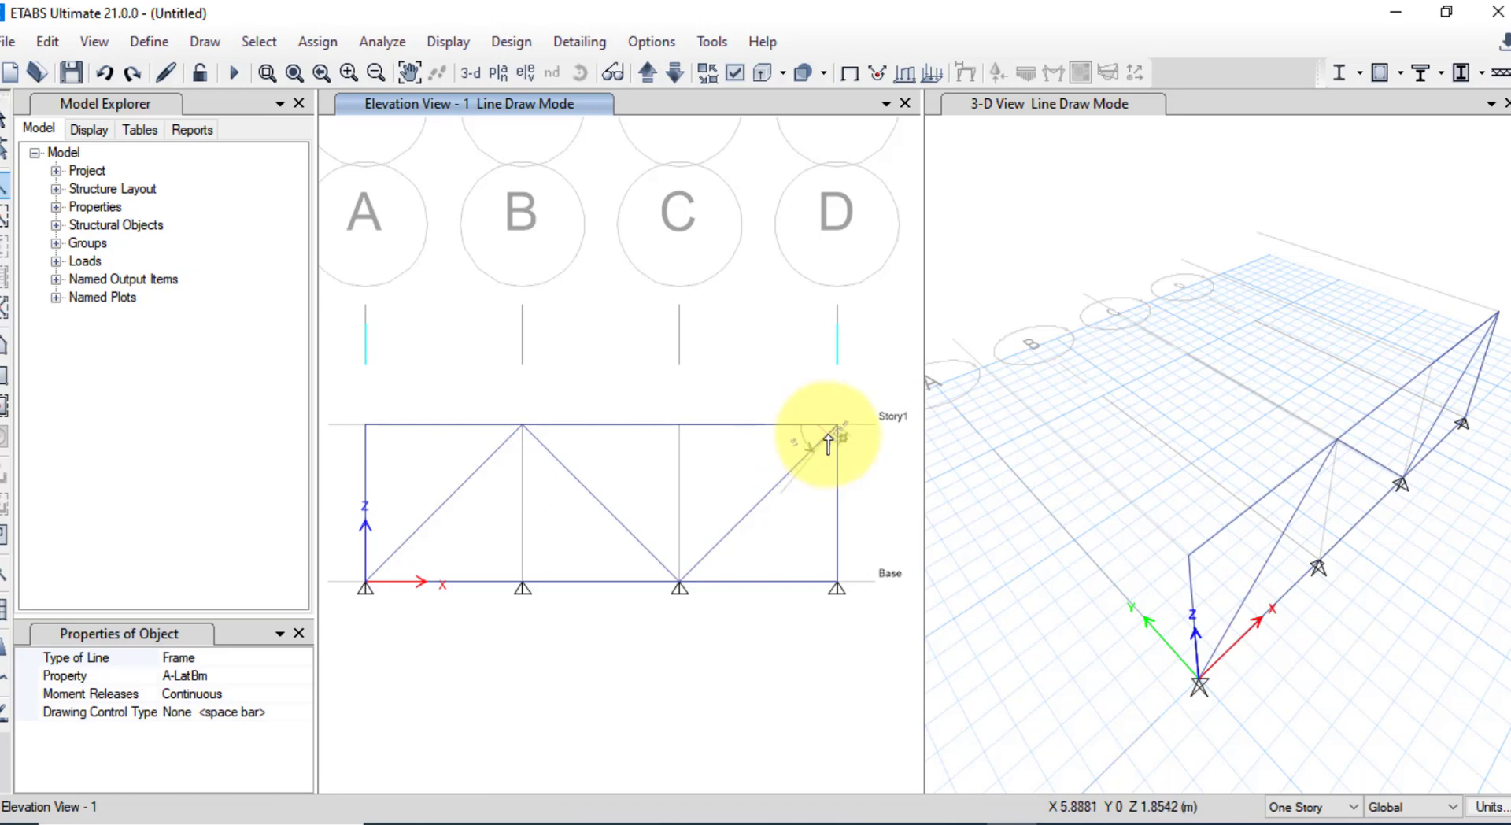
{"action": "key", "text": "Escape"}
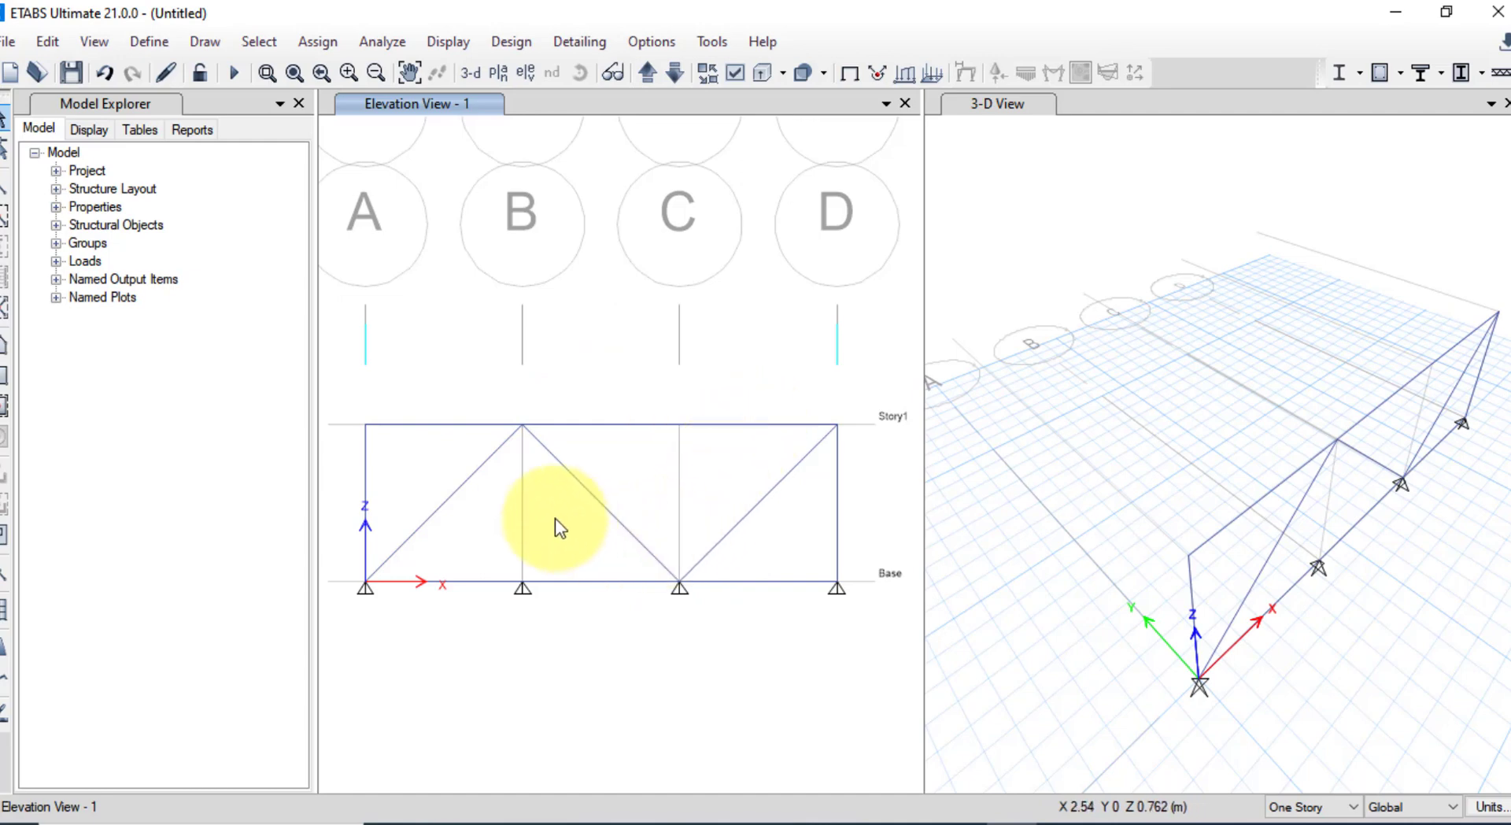
Draw the two interior vertical frame members from Base to Story1 at grids B and C
{"action": "left_click", "coordinate": [3, 189]}
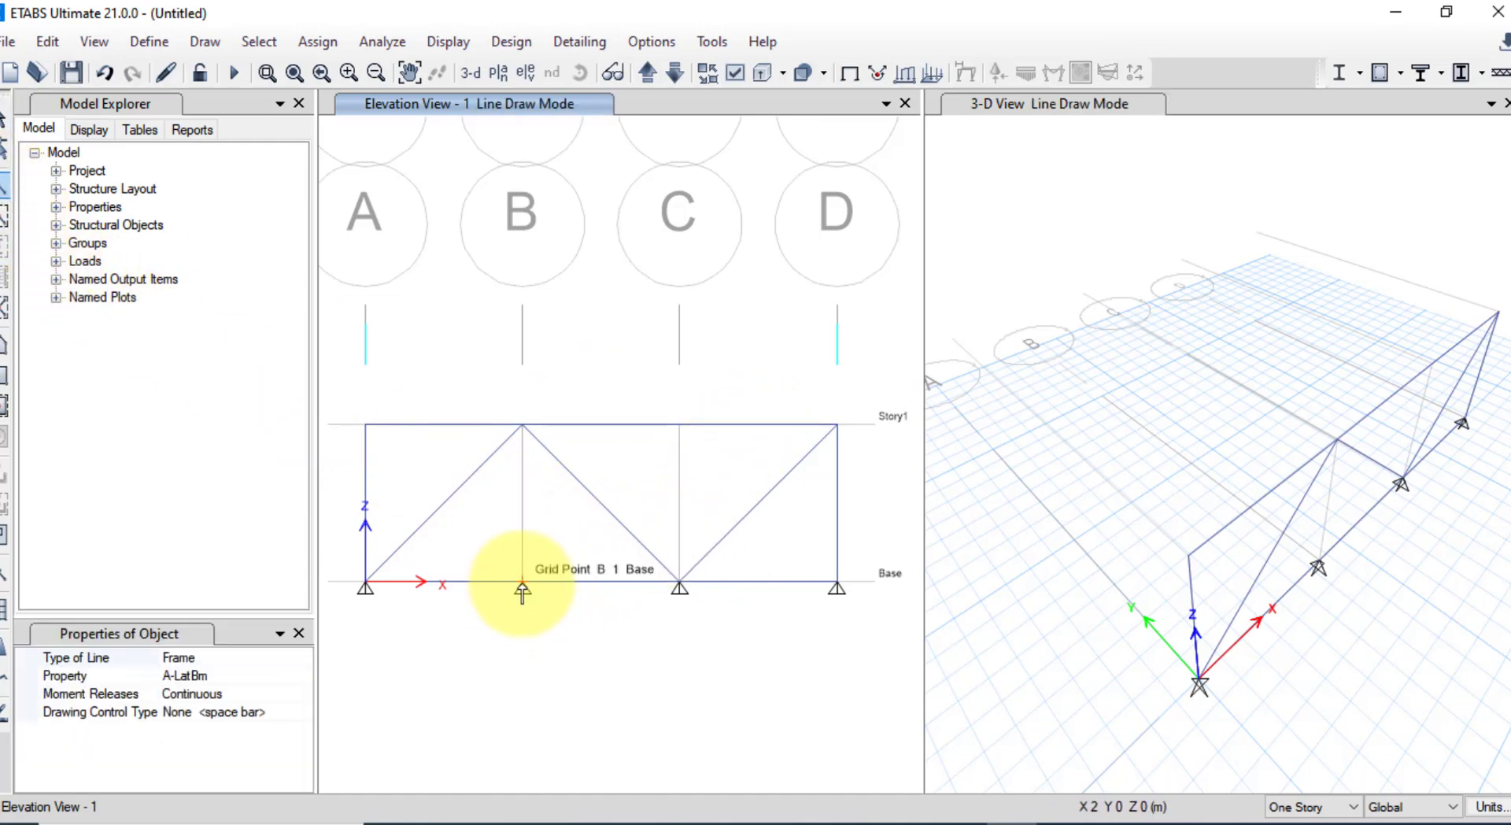
{"action": "left_click", "coordinate": [522, 586]}
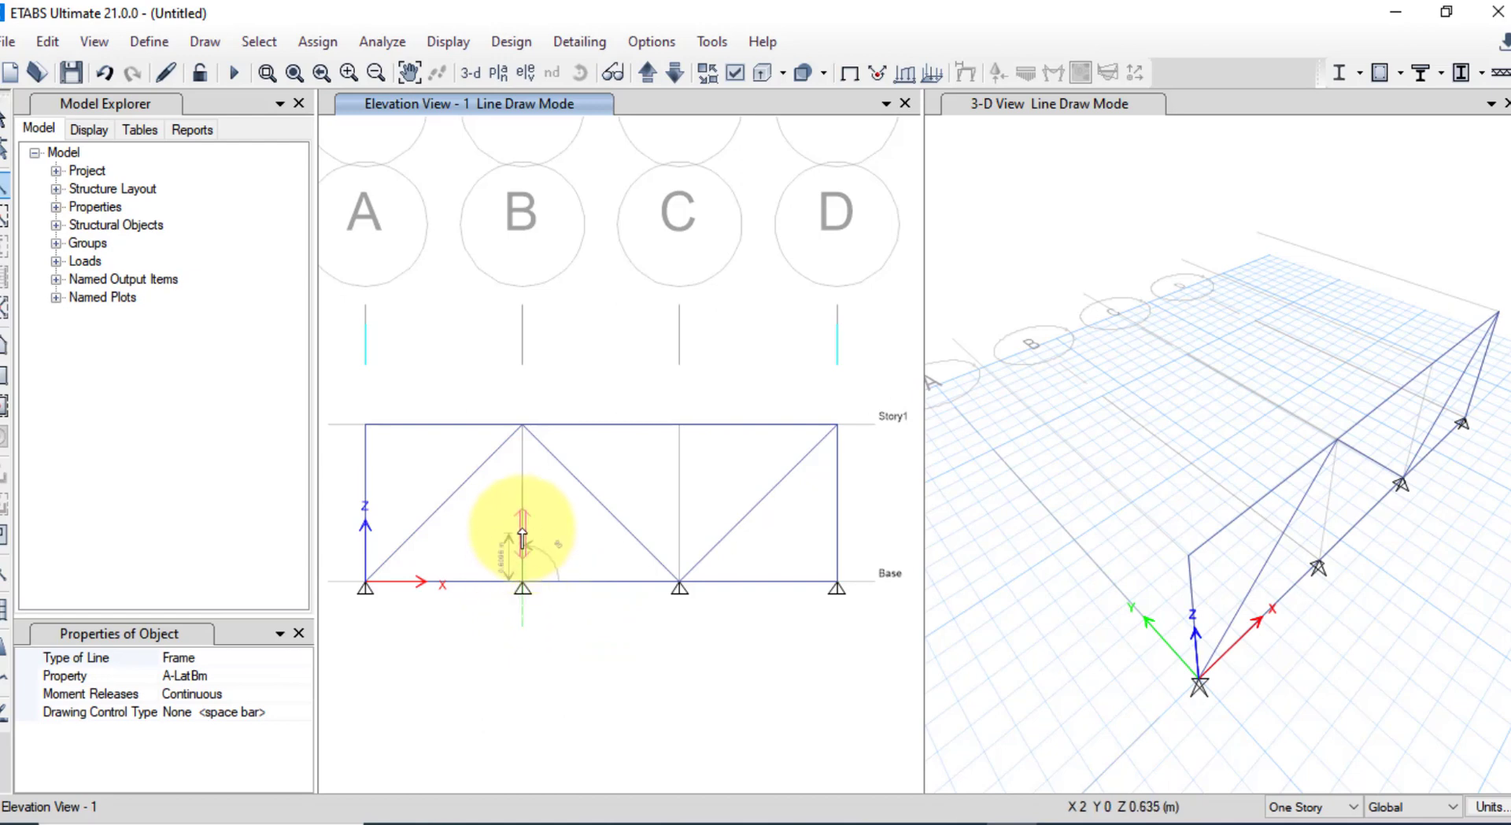
{"action": "left_click", "coordinate": [518, 426]}
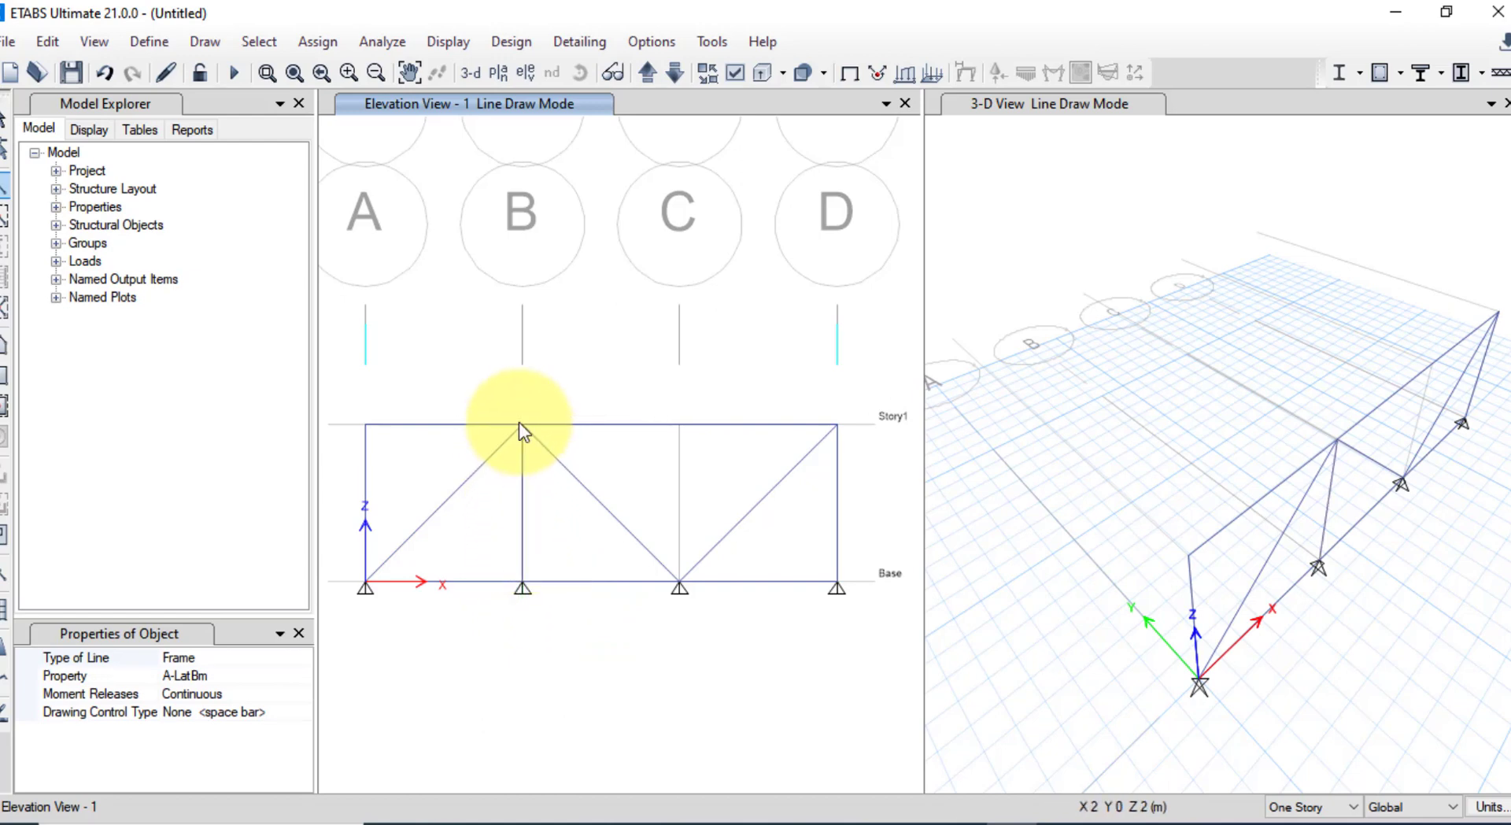
{"action": "left_click", "coordinate": [1, 189]}
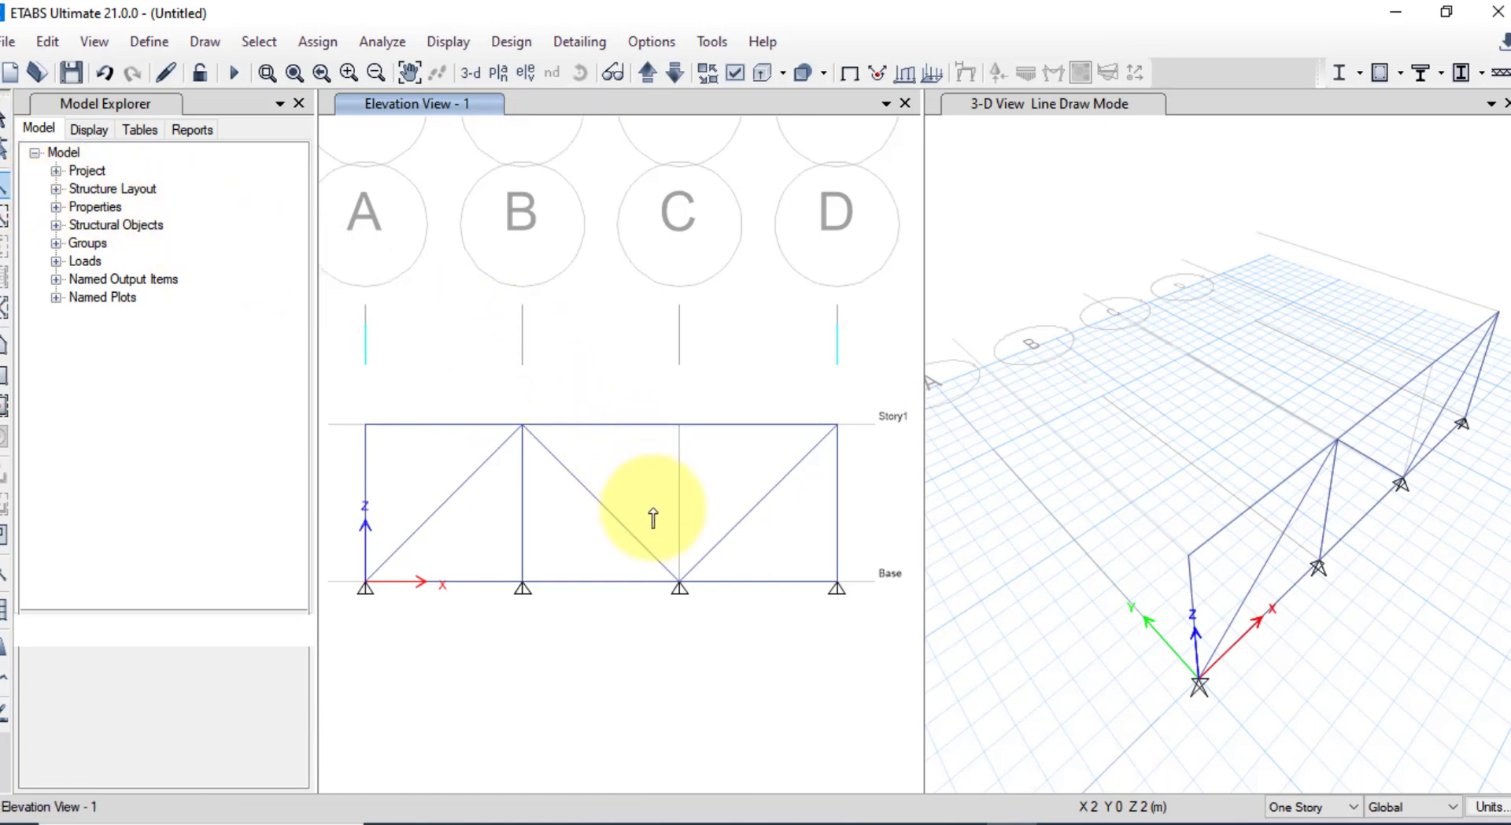
{"action": "left_click", "coordinate": [679, 586]}
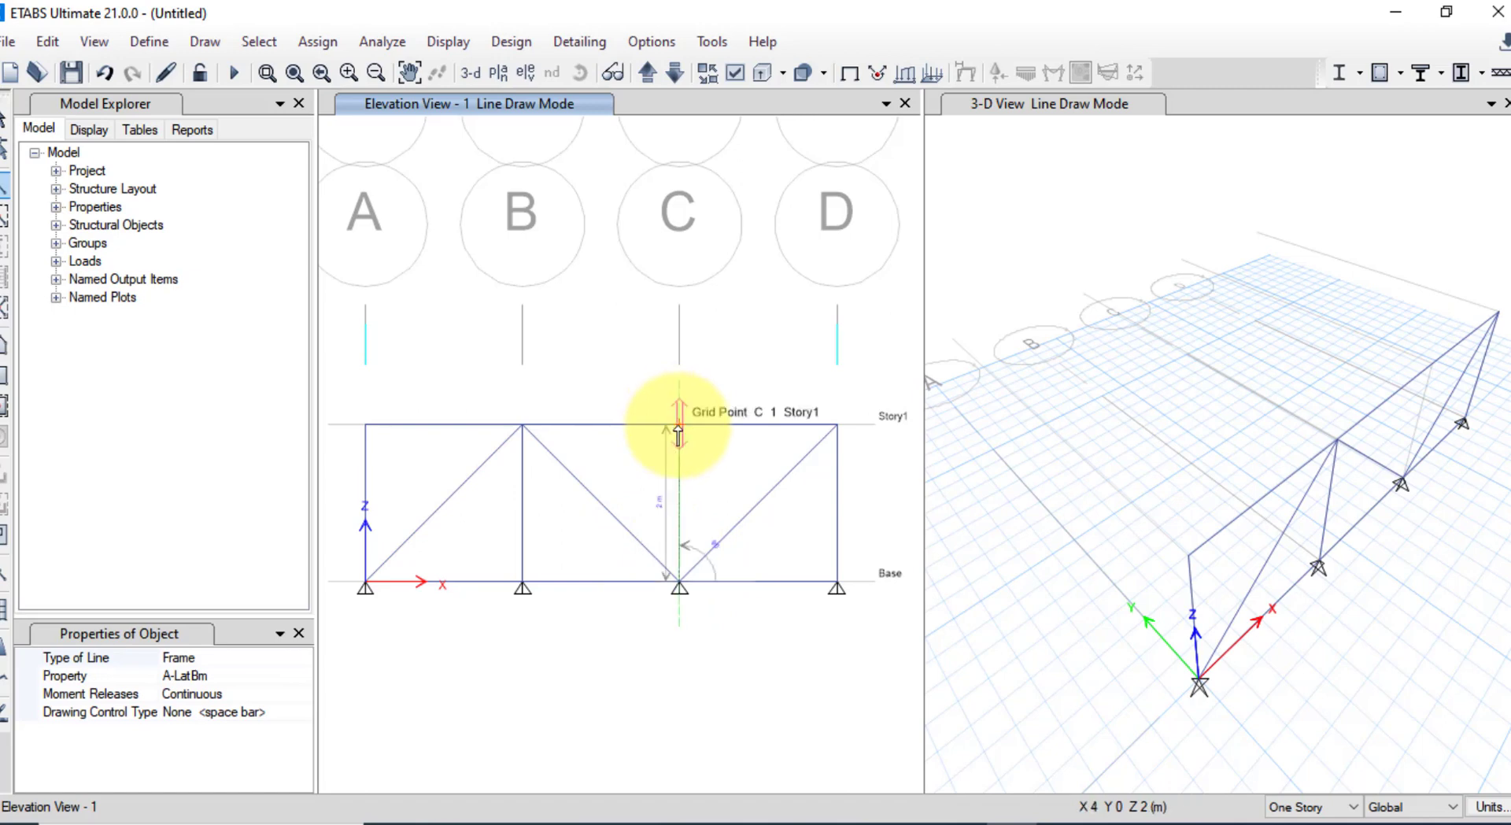
{"action": "left_click", "coordinate": [678, 427]}
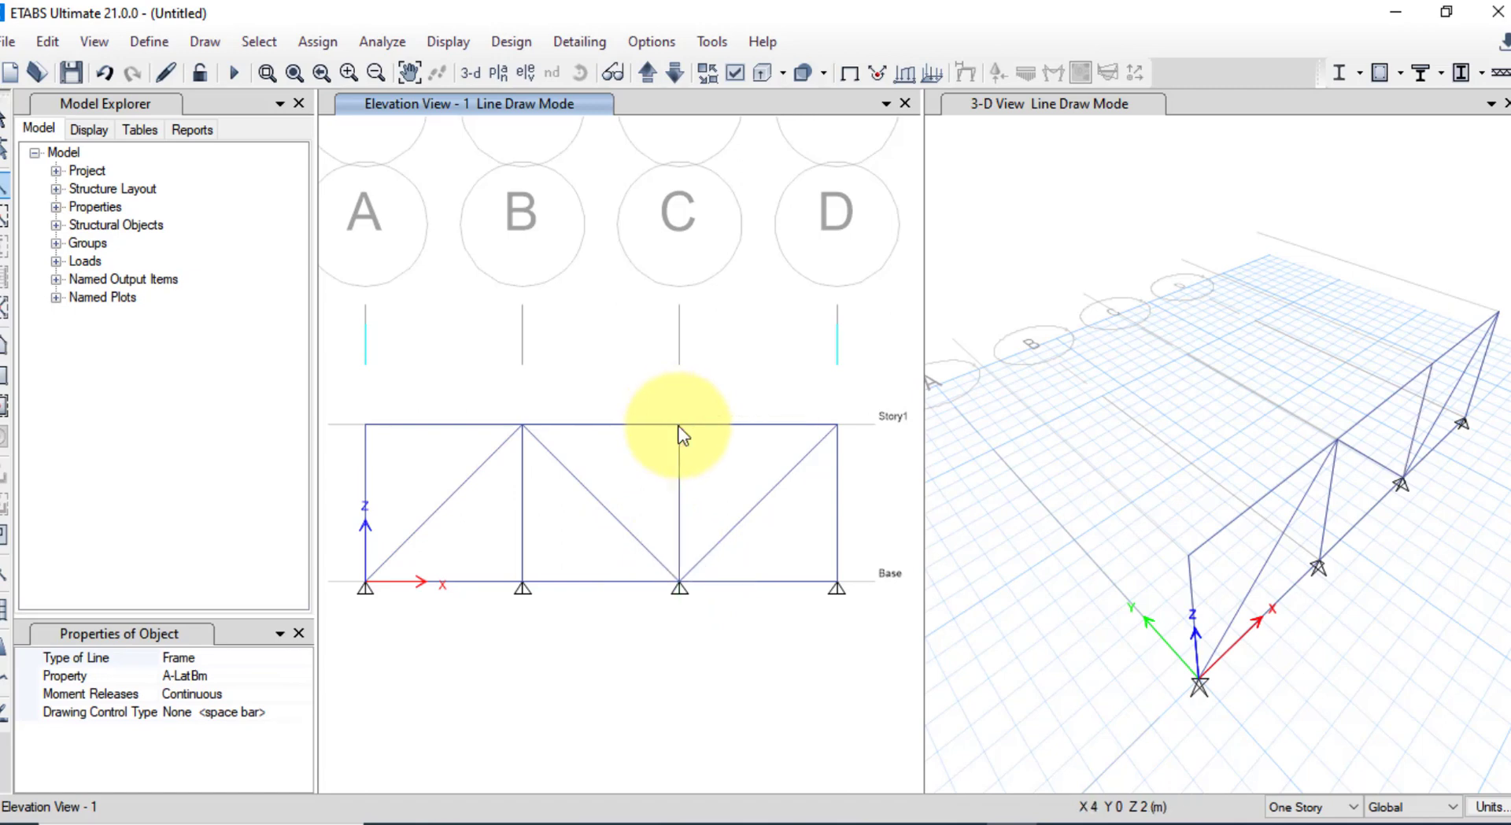
{"action": "key", "text": "Escape"}
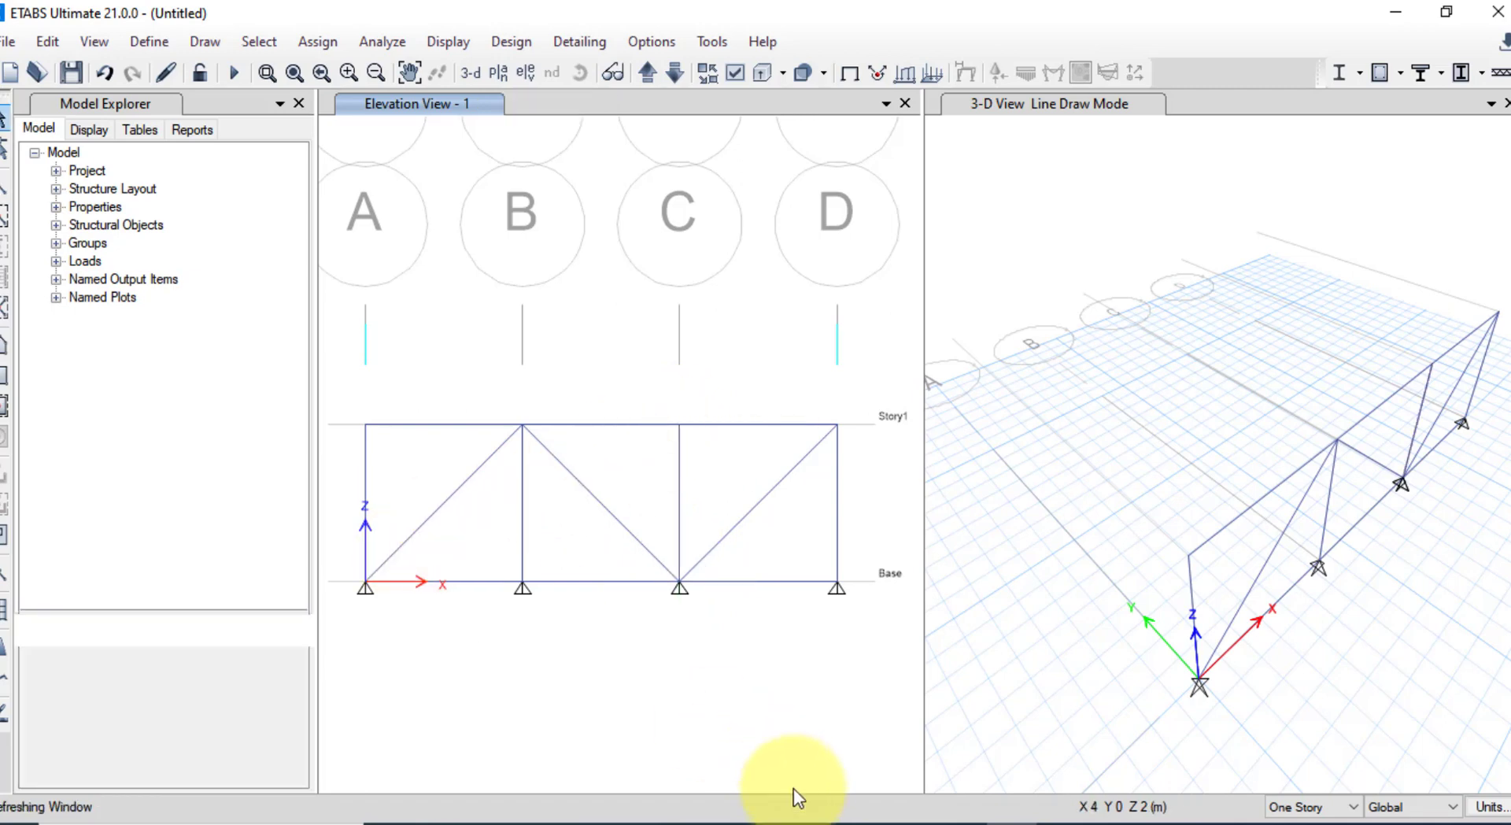
Check the supports in the browser's truss figure and assign a roller restraint, Translation Z only, to the base joint at grid A
{"action": "left_click", "coordinate": [759, 818]}
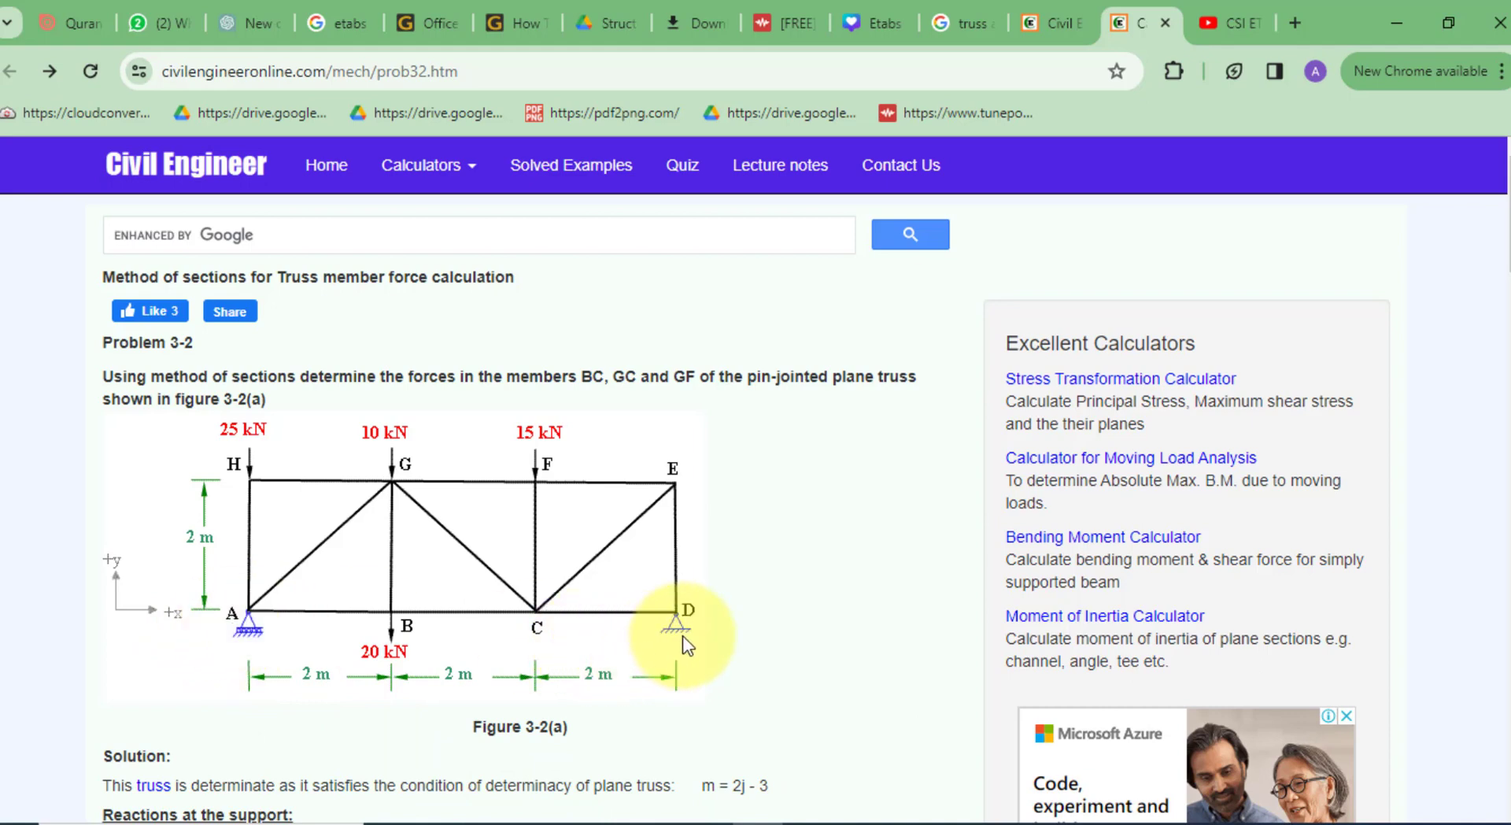
{"action": "left_click", "coordinate": [752, 823]}
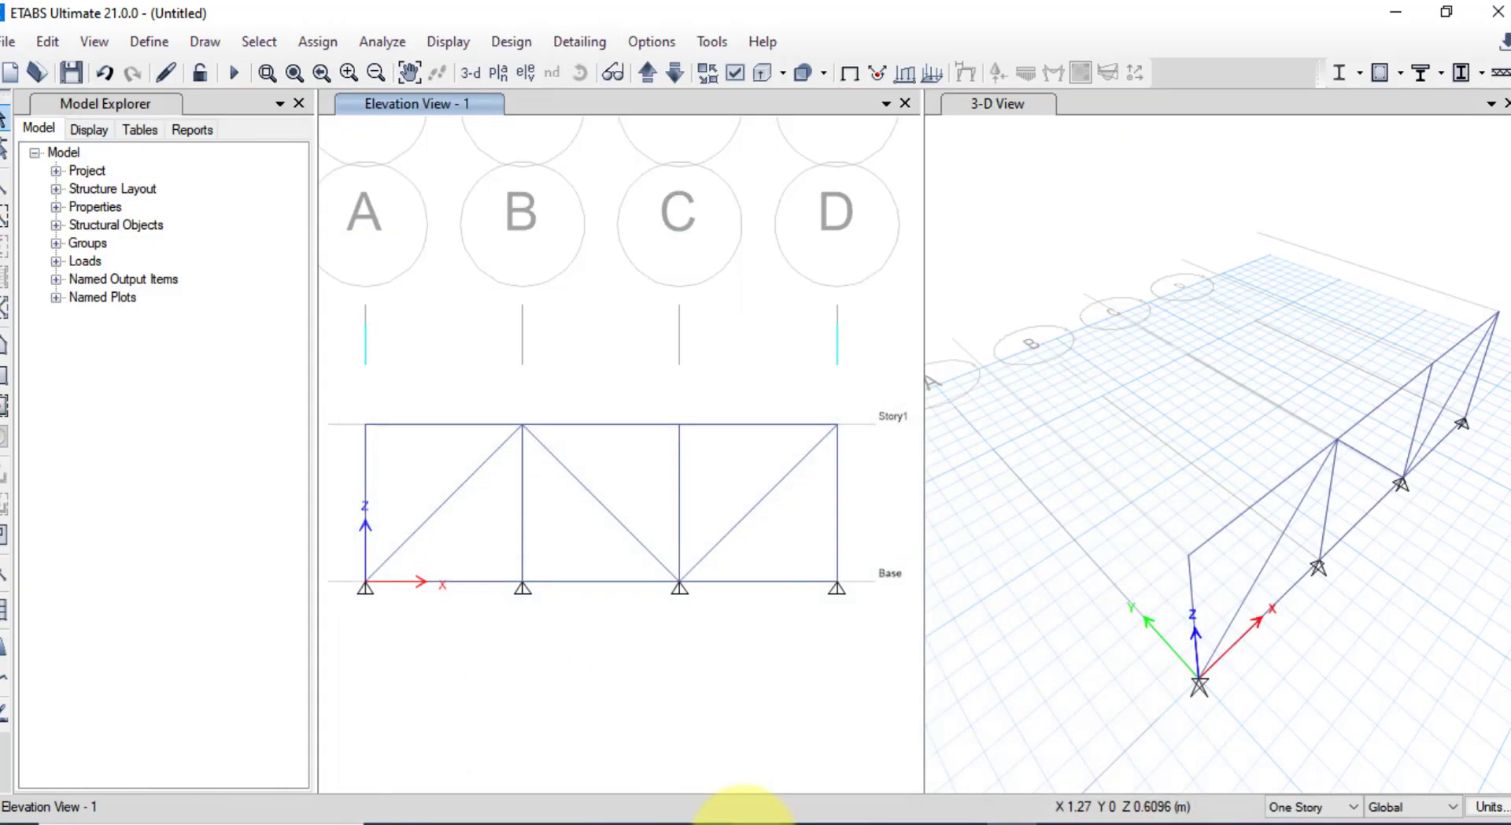
{"action": "left_click", "coordinate": [365, 584]}
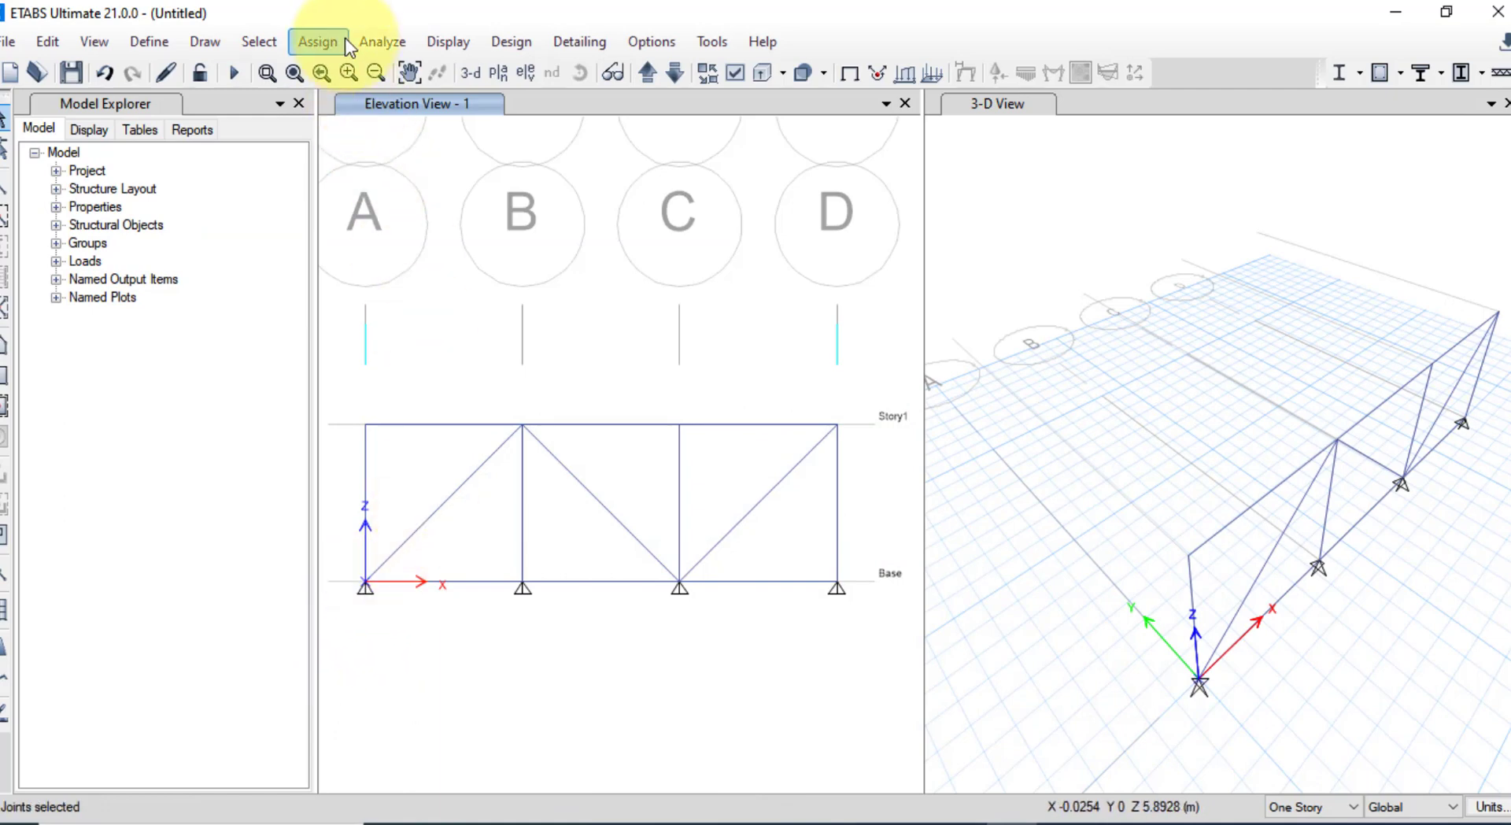
{"action": "left_click", "coordinate": [319, 41]}
{"action": "mouse_move", "coordinate": [625, 79]}
{"action": "left_click", "coordinate": [671, 72]}
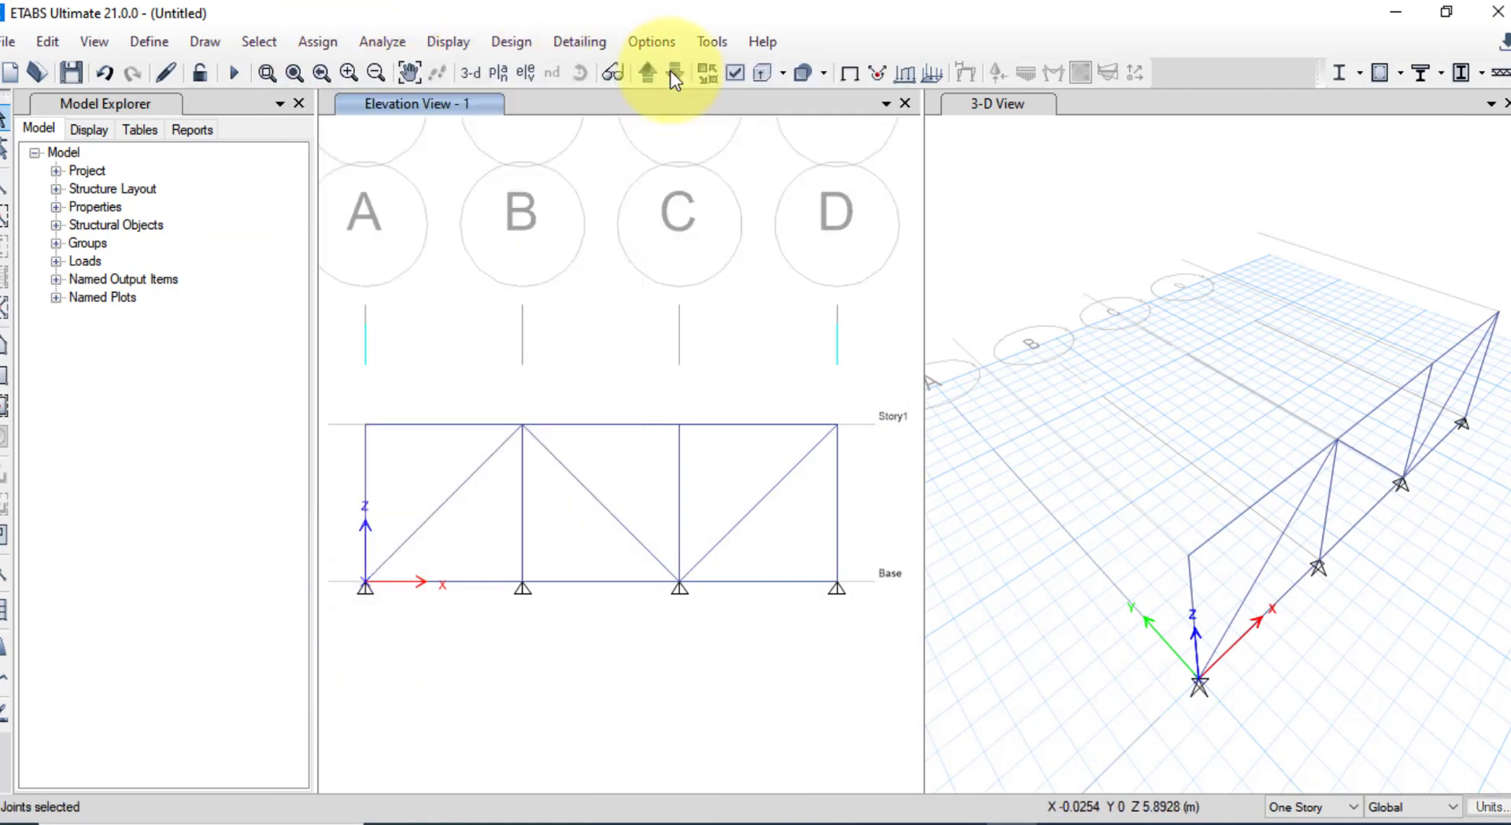
{"action": "left_click", "coordinate": [1191, 388]}
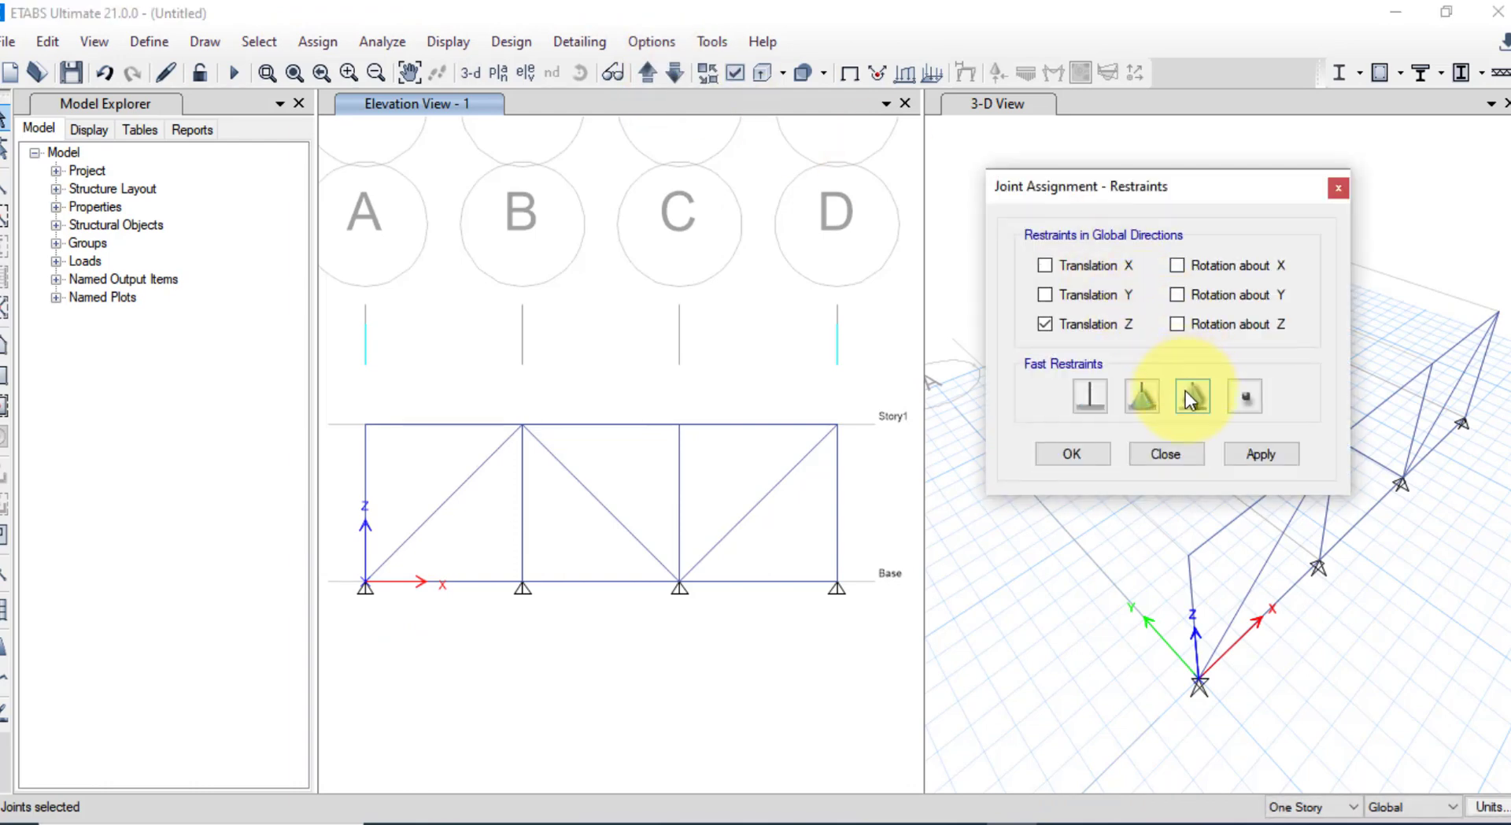
{"action": "left_click", "coordinate": [1245, 448]}
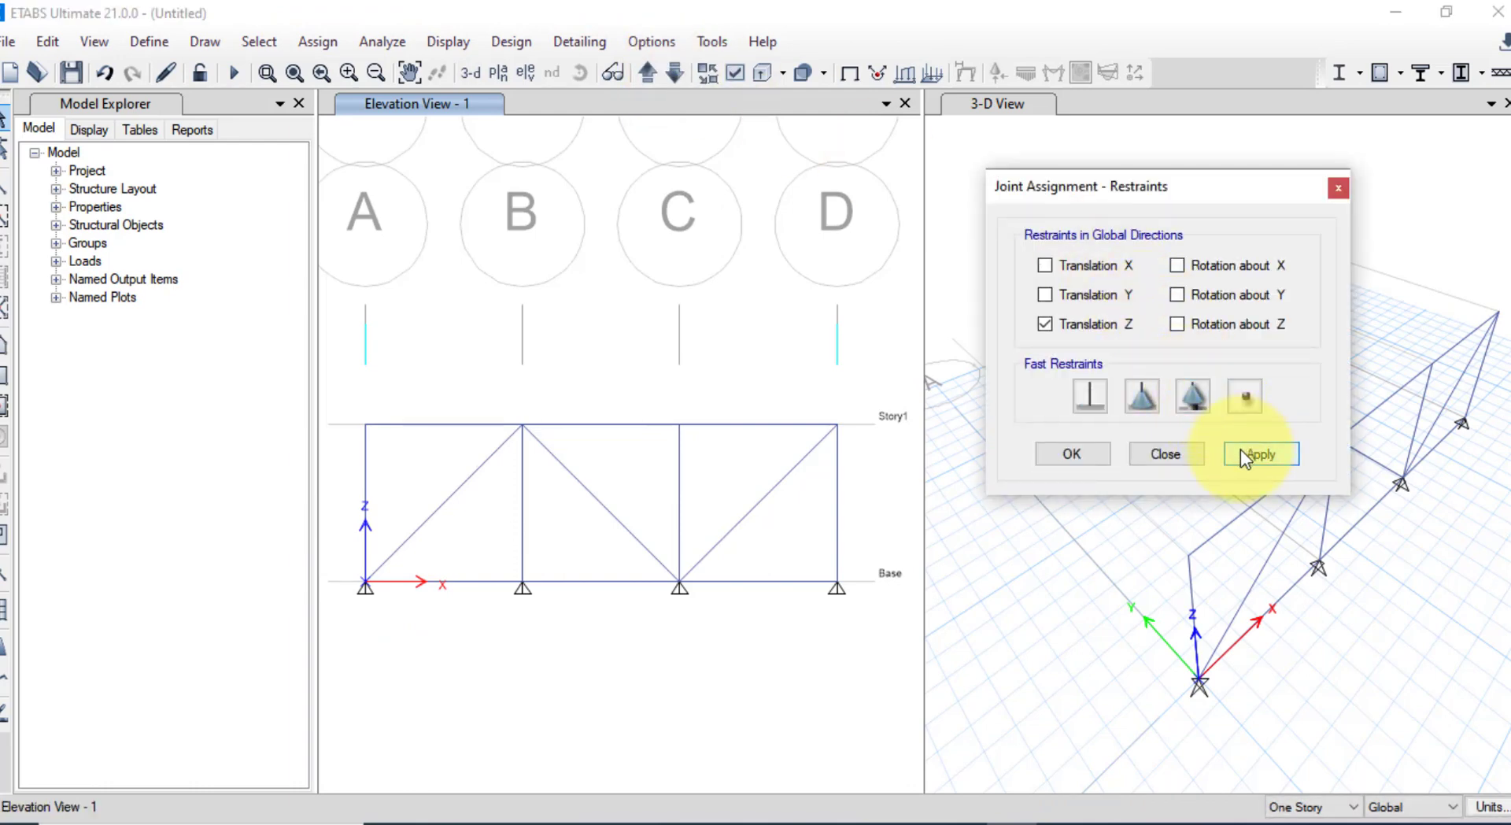
Remove all restraints from the base joints at grids C and B
{"action": "left_click", "coordinate": [520, 582]}
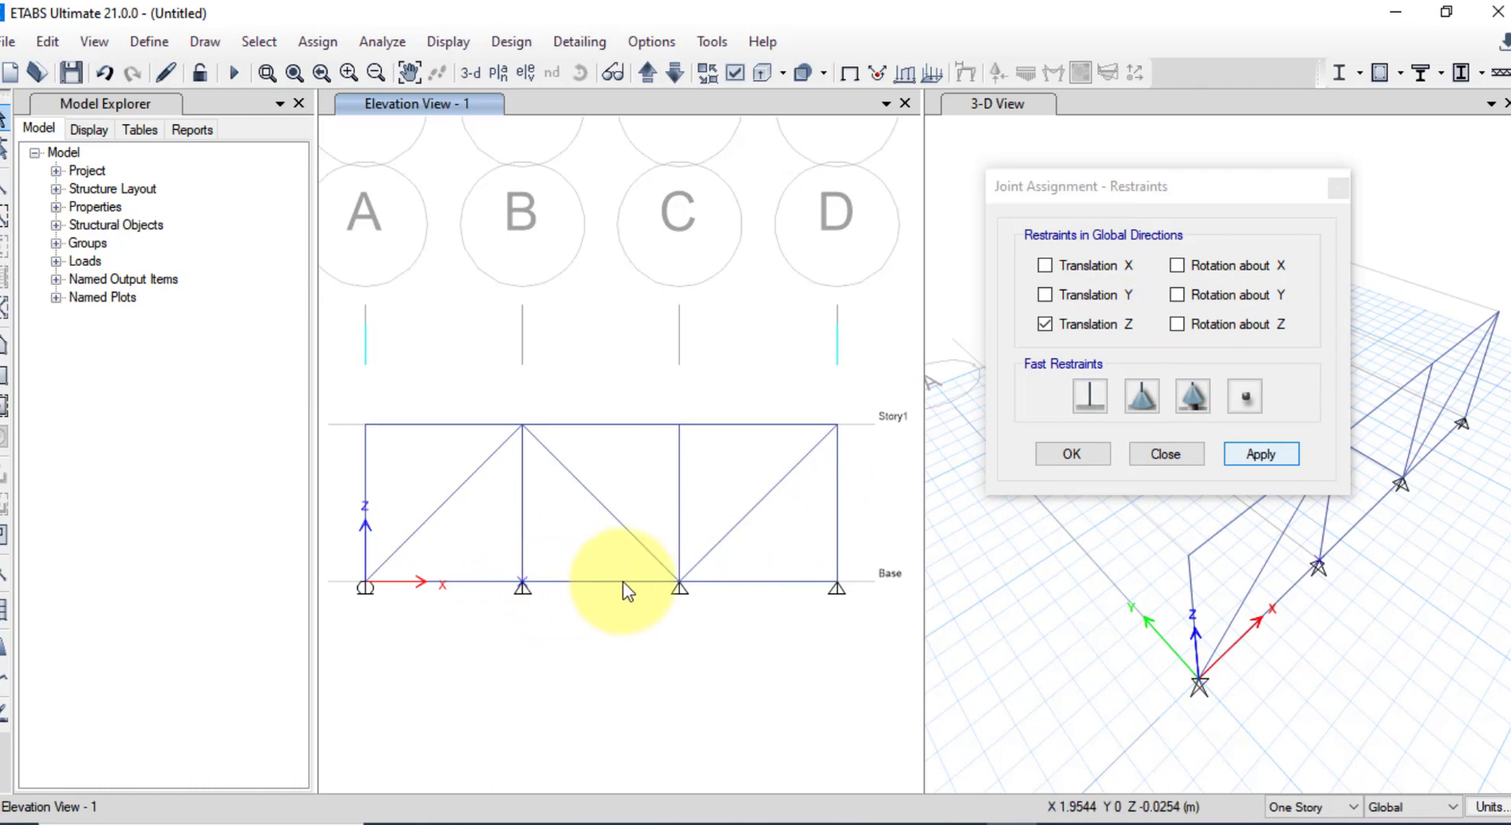
{"action": "left_click", "coordinate": [679, 586]}
{"action": "left_click", "coordinate": [1246, 397]}
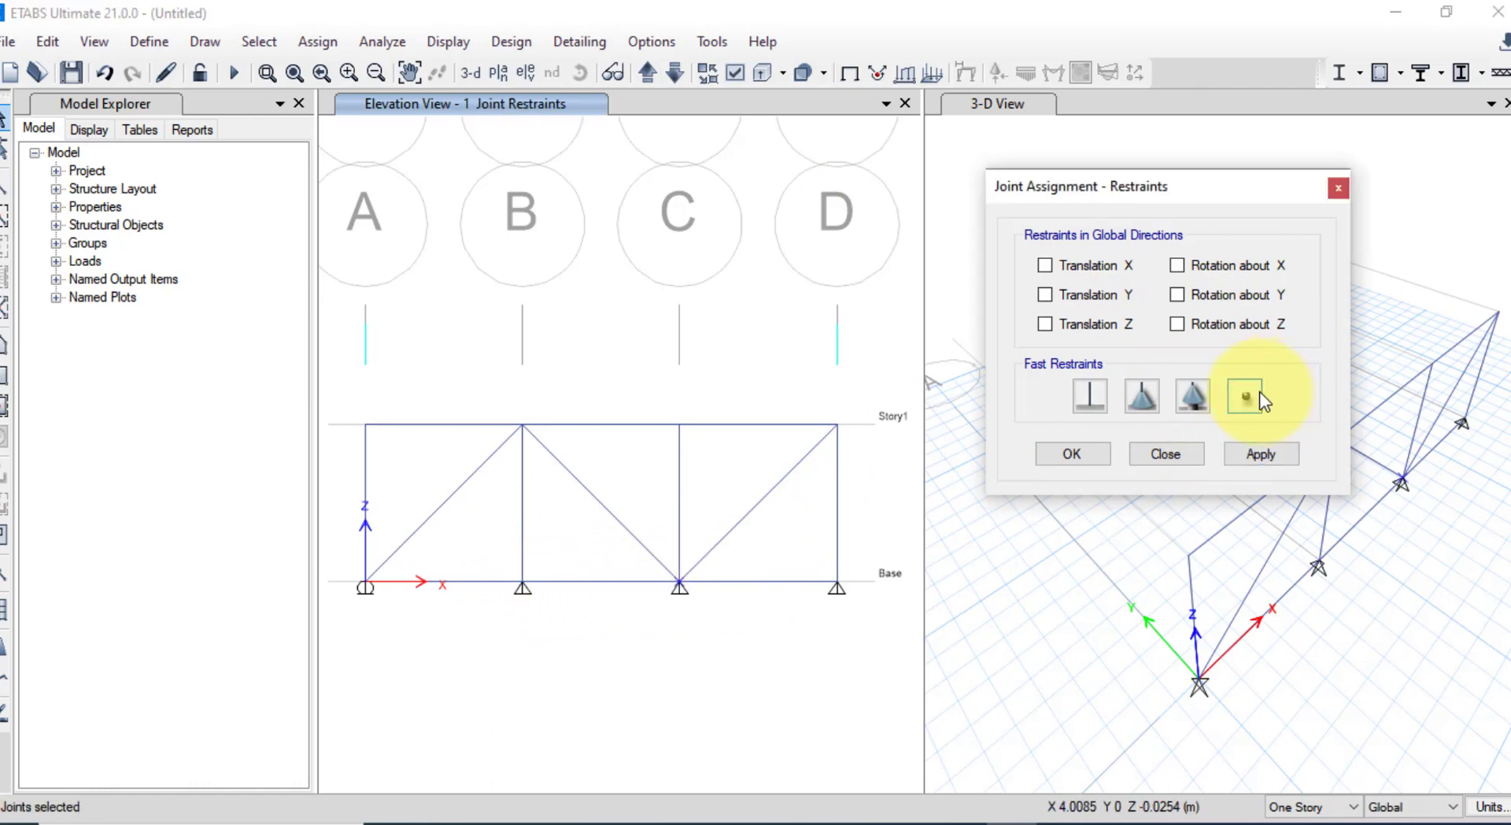
{"action": "left_click", "coordinate": [1253, 456]}
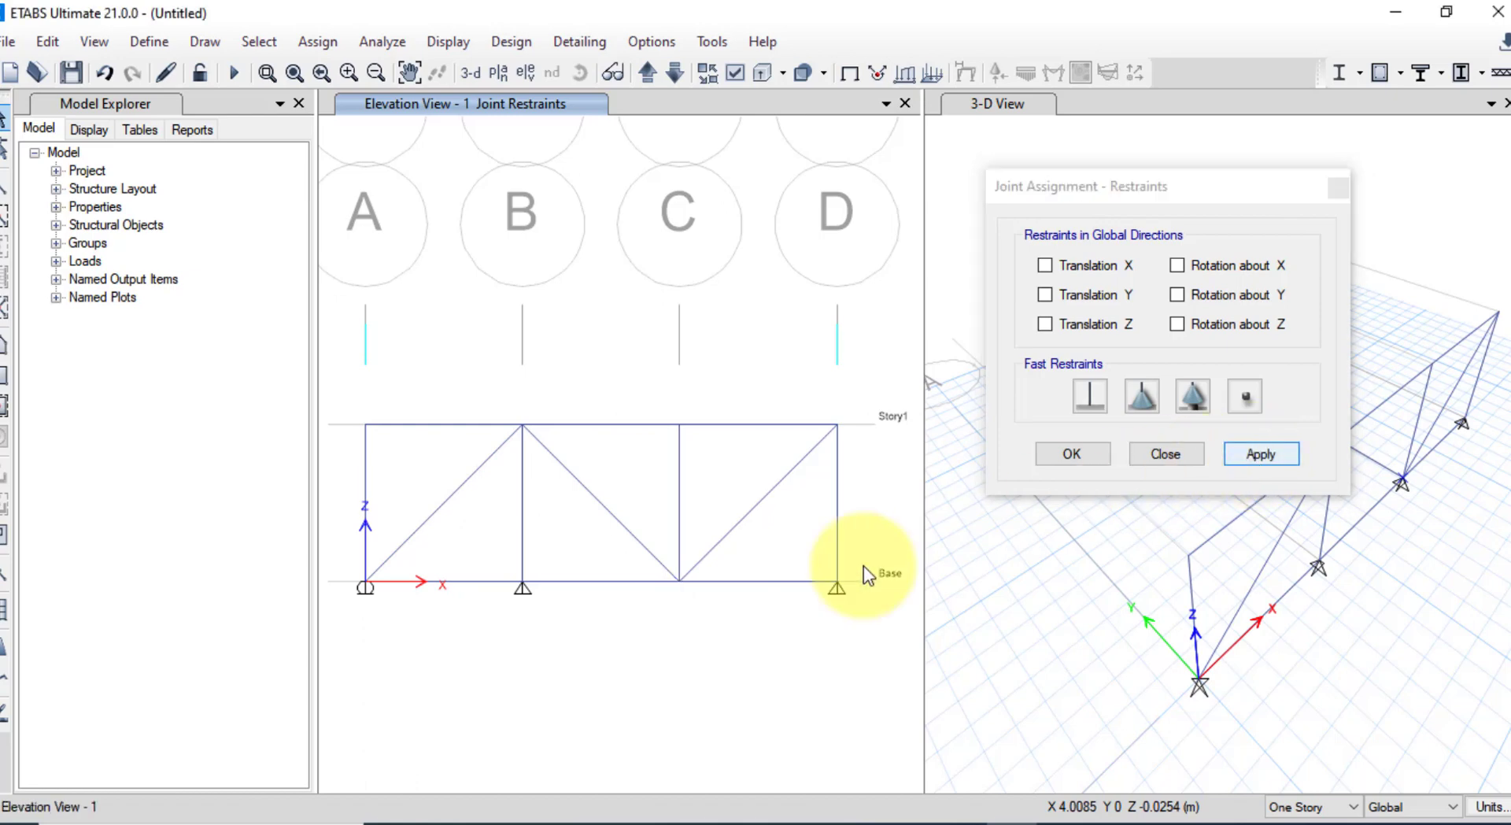
{"action": "left_click", "coordinate": [522, 587]}
{"action": "left_click", "coordinate": [1249, 397]}
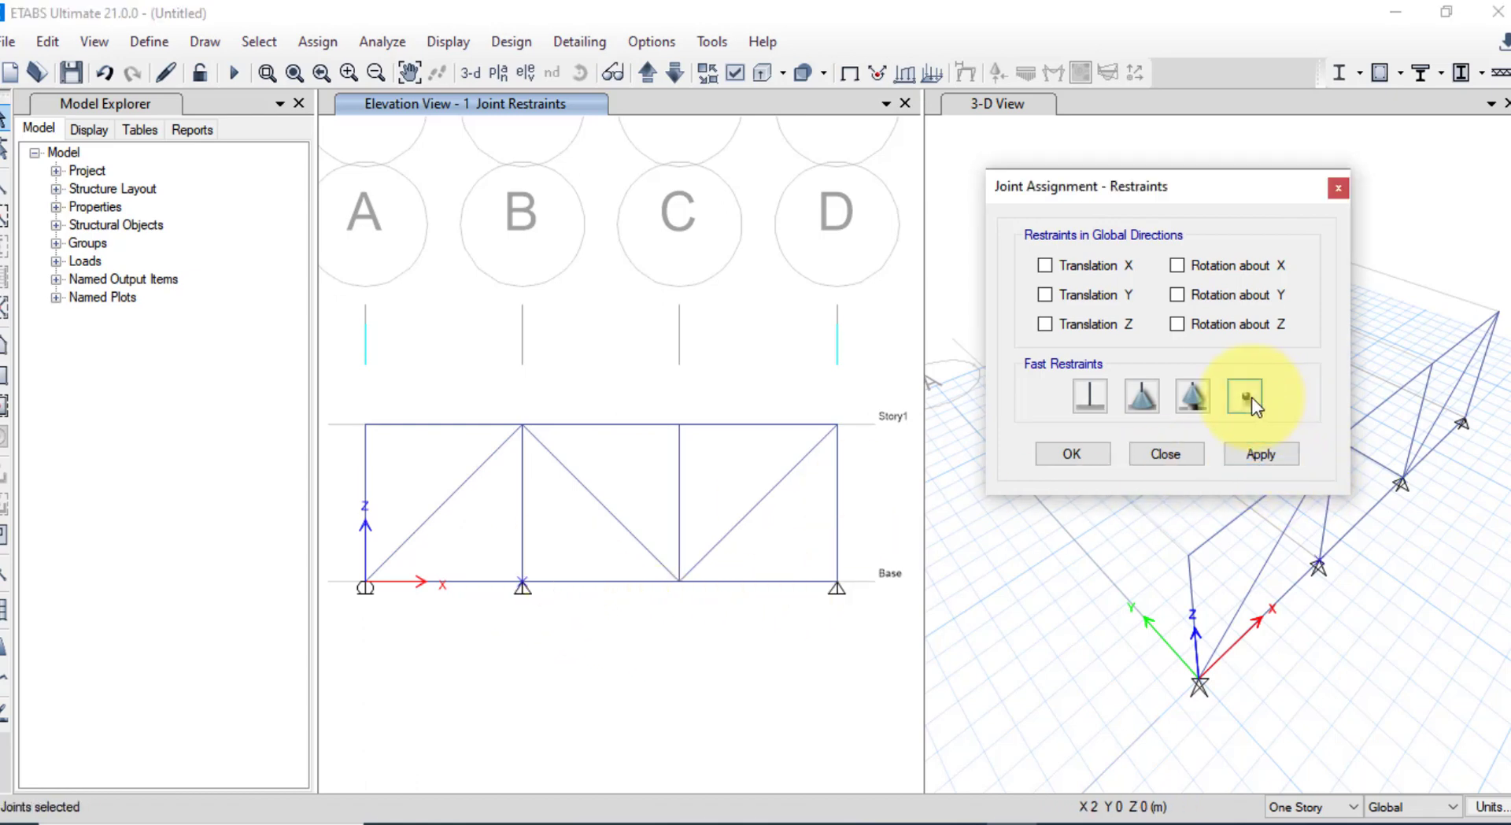
{"action": "left_click", "coordinate": [1254, 457]}
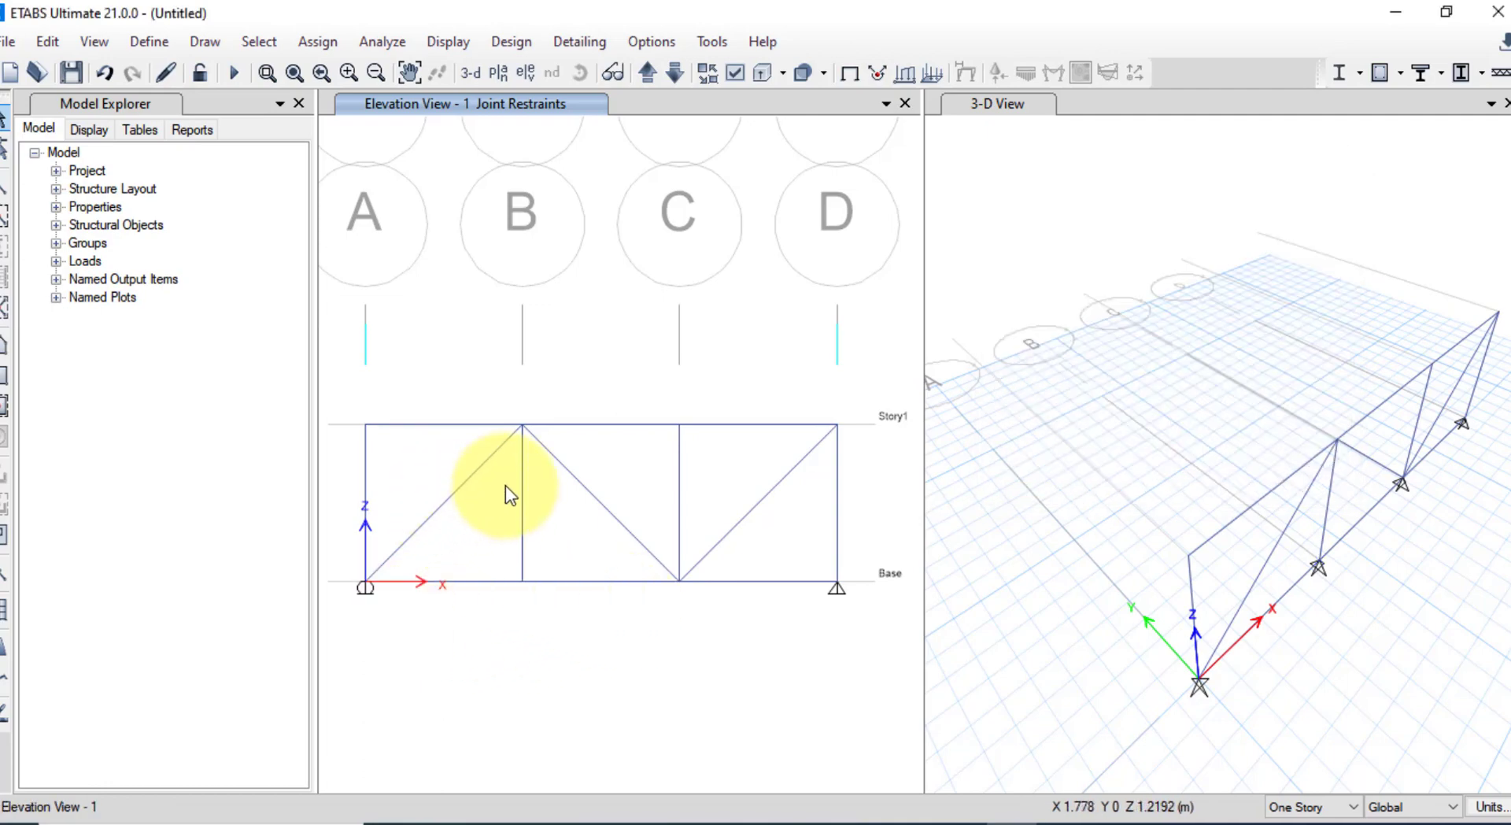
Check the loads in the browser's truss figure and assign a Dead joint force of -25 kN in Global Z at grid A on Story1
{"action": "left_click", "coordinate": [754, 823]}
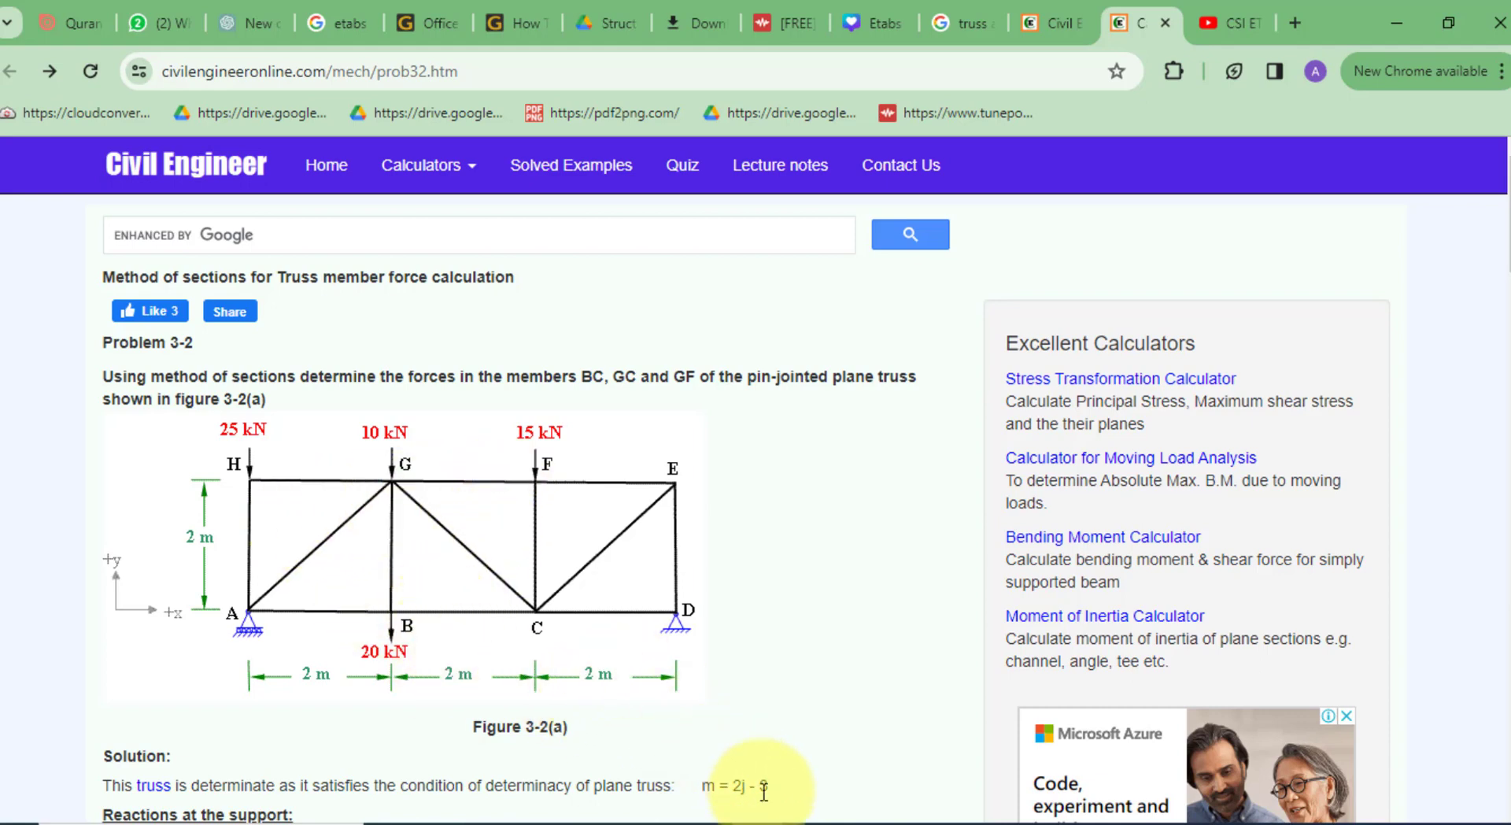
{"action": "left_click", "coordinate": [763, 823]}
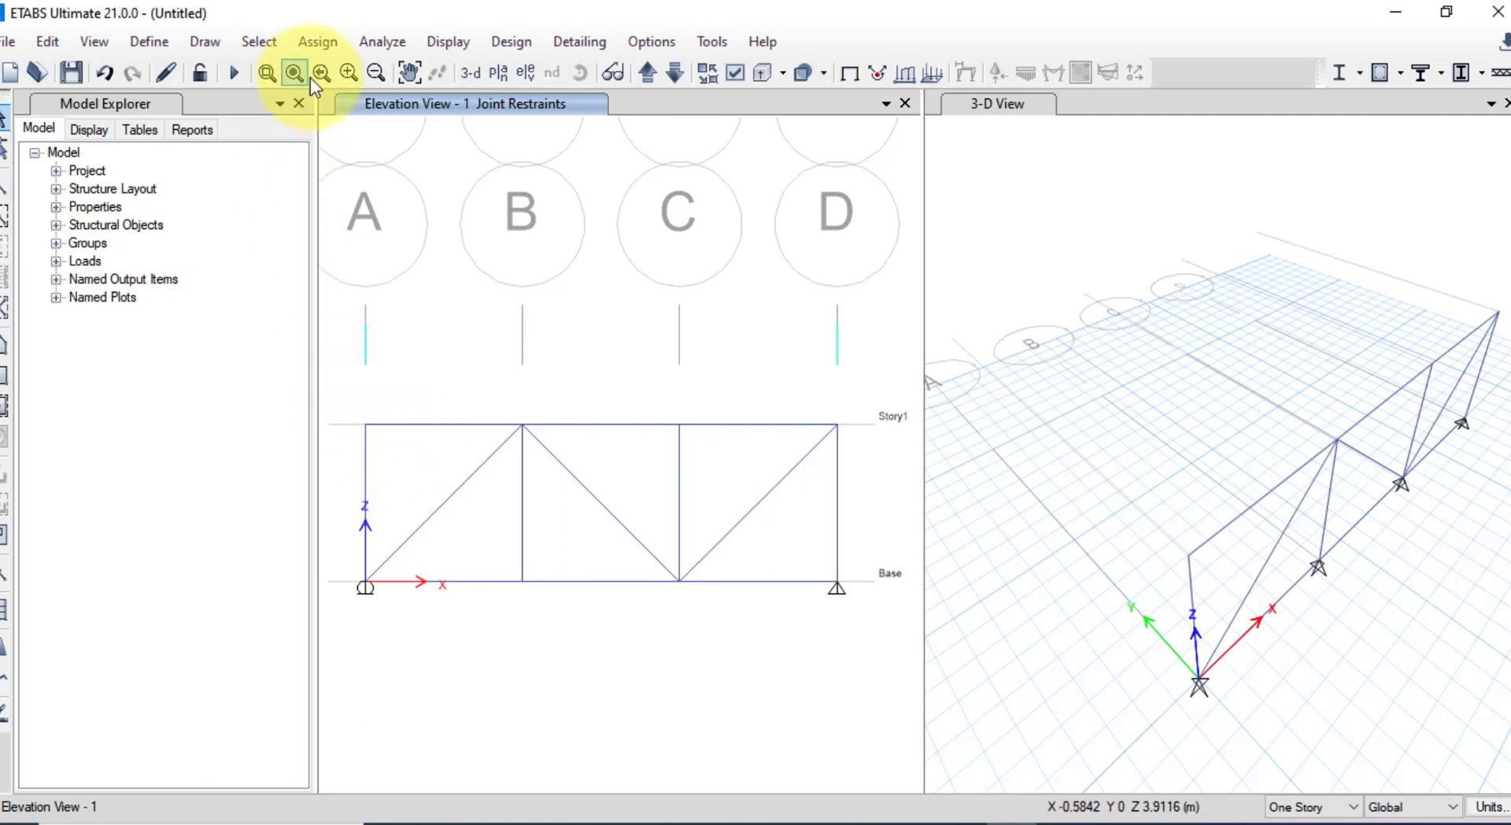
{"action": "left_click", "coordinate": [324, 44]}
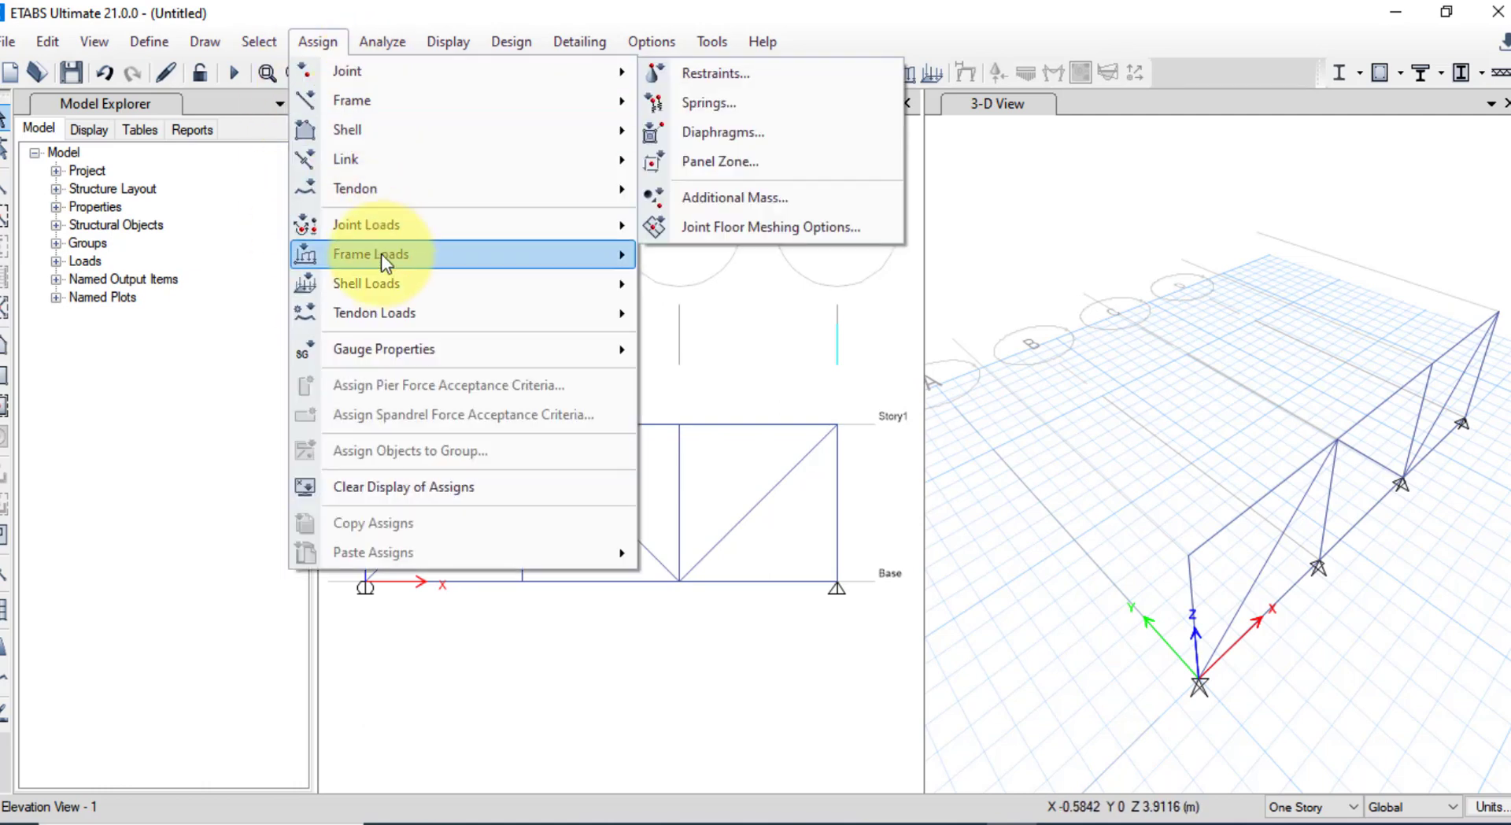
{"action": "mouse_move", "coordinate": [448, 224]}
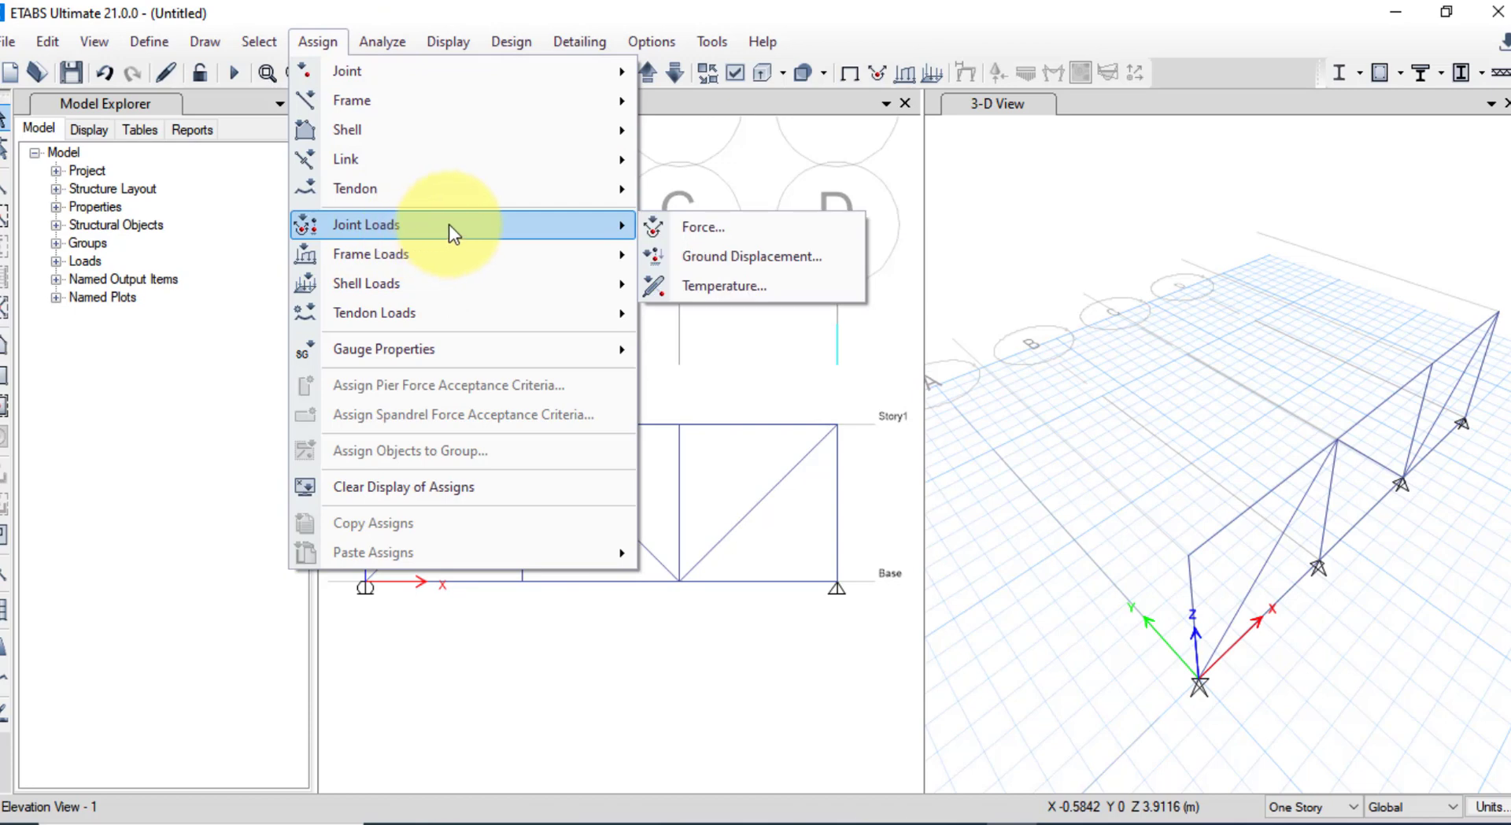
{"action": "left_click", "coordinate": [672, 230]}
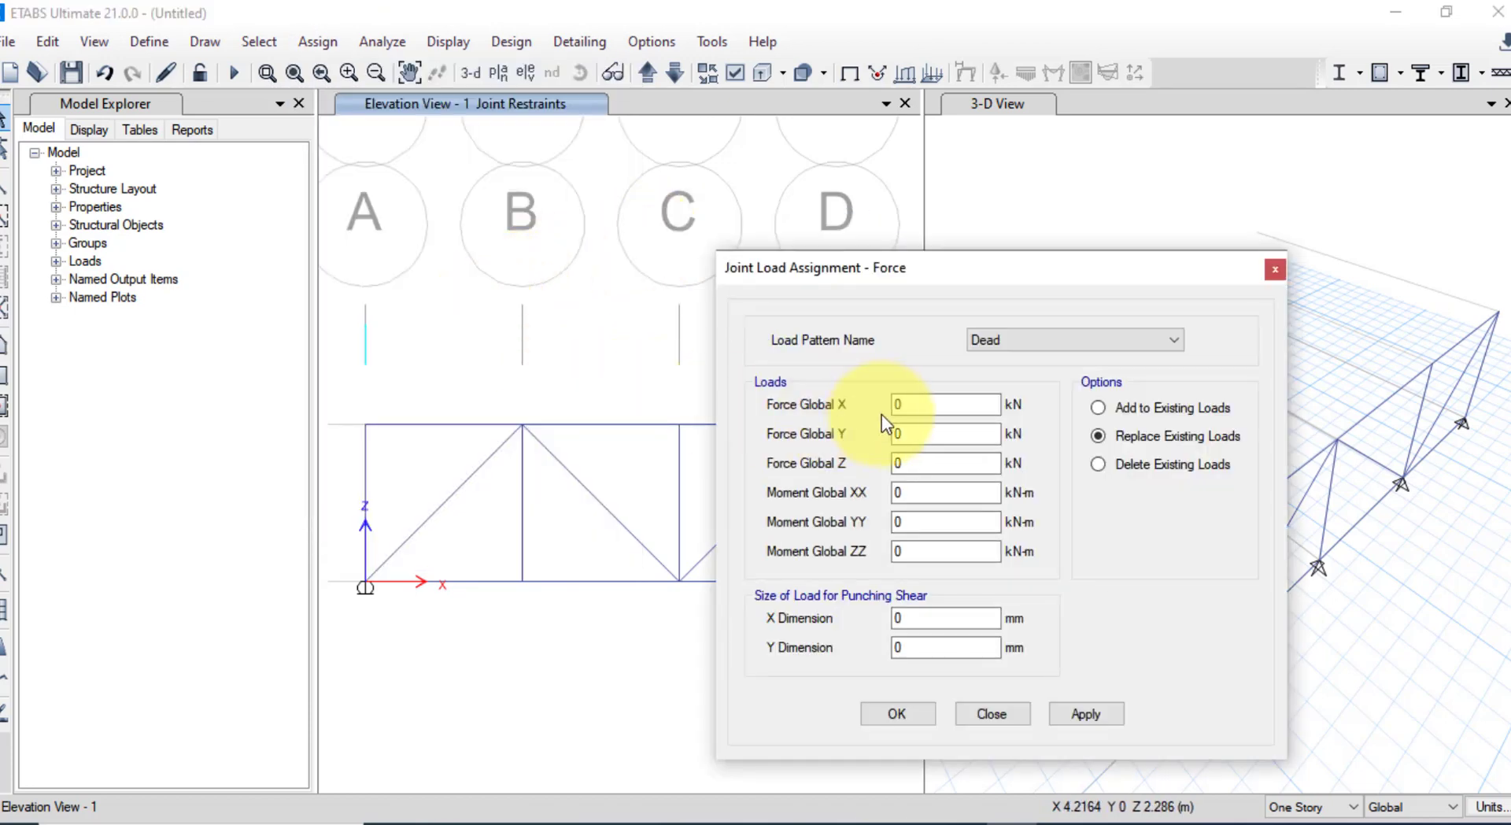
{"action": "left_click", "coordinate": [367, 426]}
{"action": "left_click", "coordinate": [746, 818]}
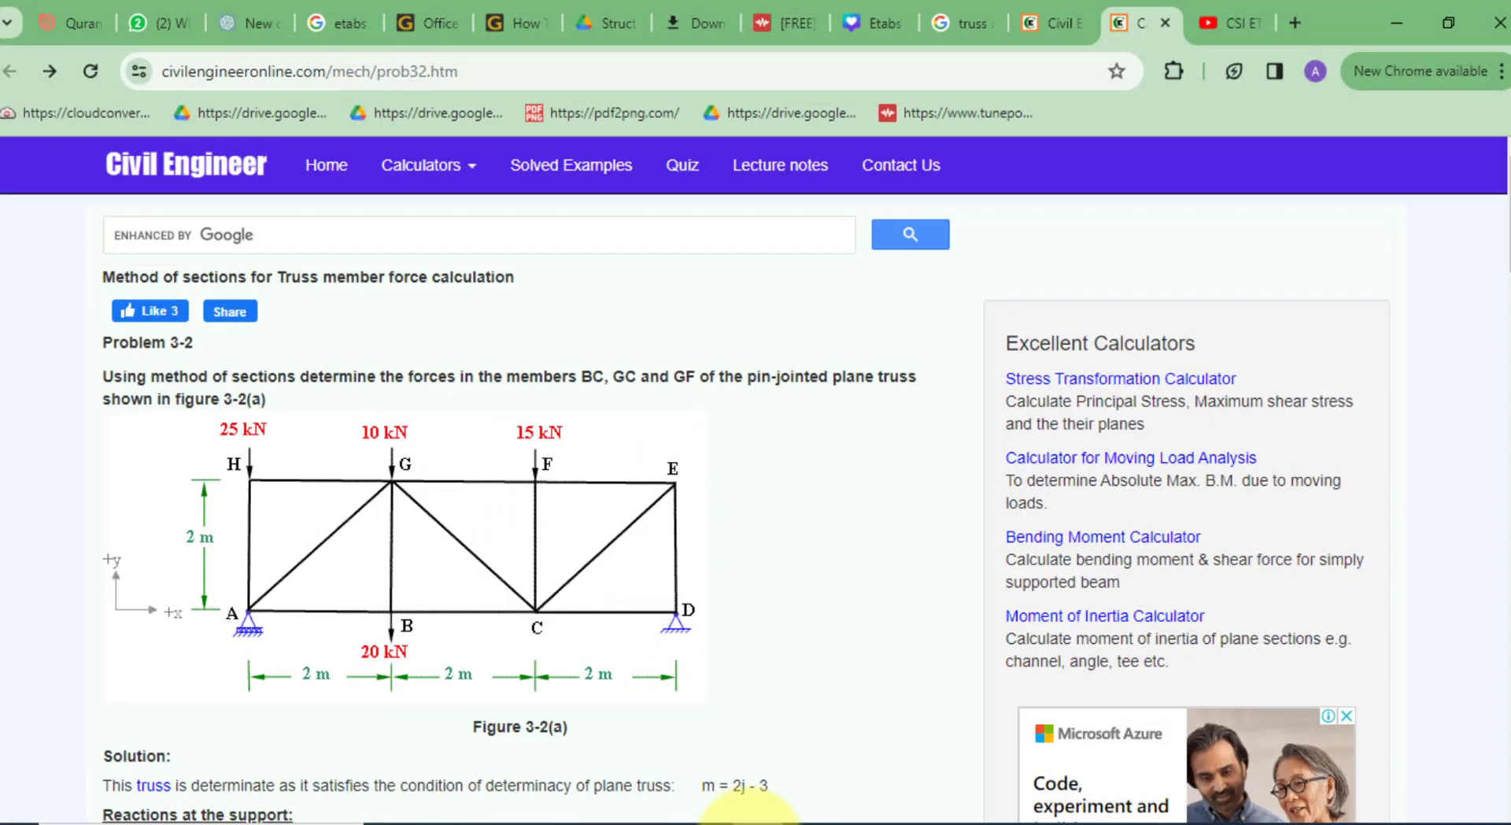
{"action": "left_click", "coordinate": [752, 816]}
{"action": "left_click", "coordinate": [918, 461]}
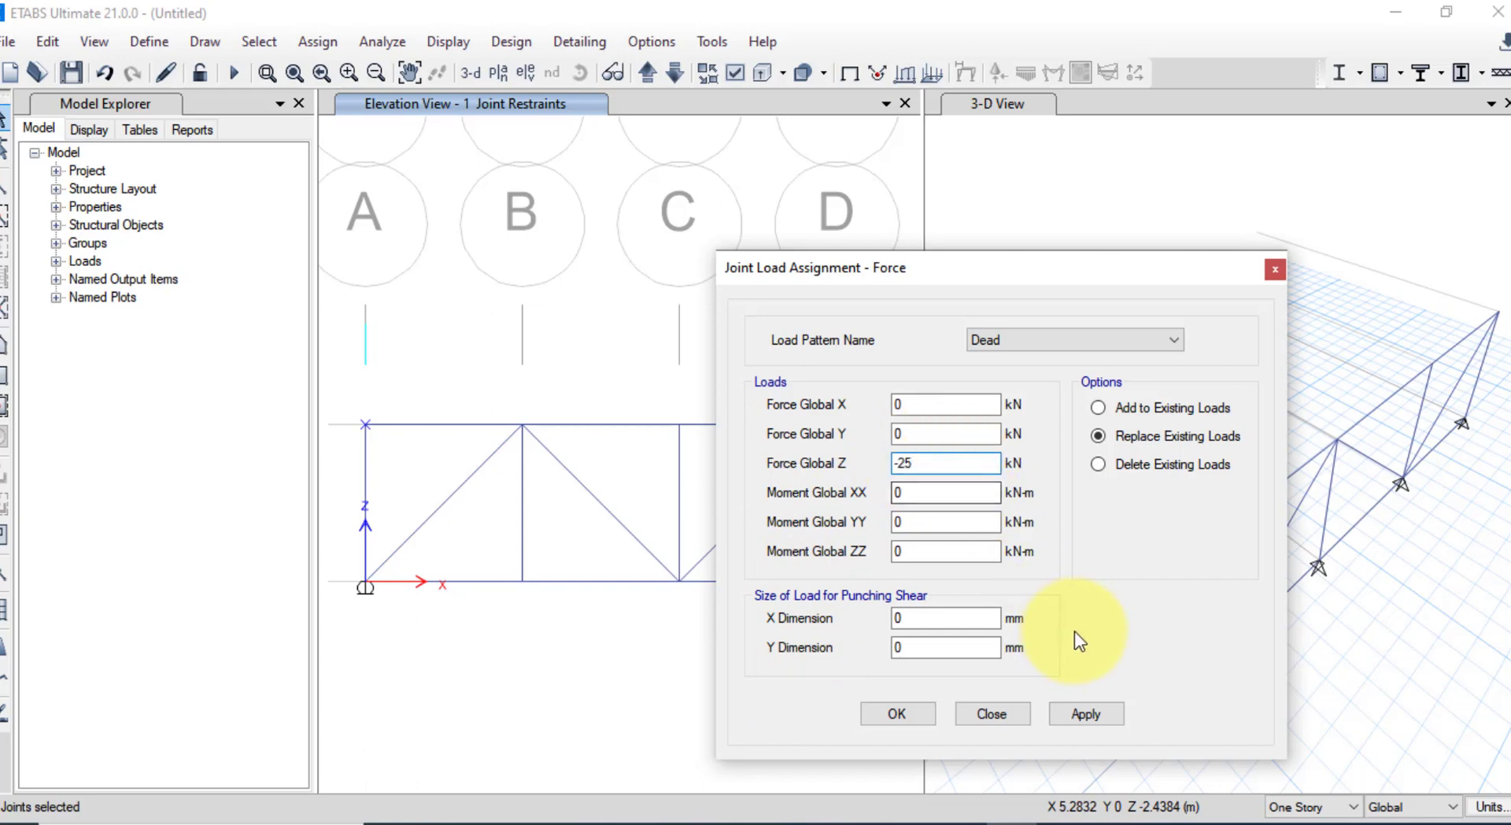
{"action": "left_click", "coordinate": [1084, 715]}
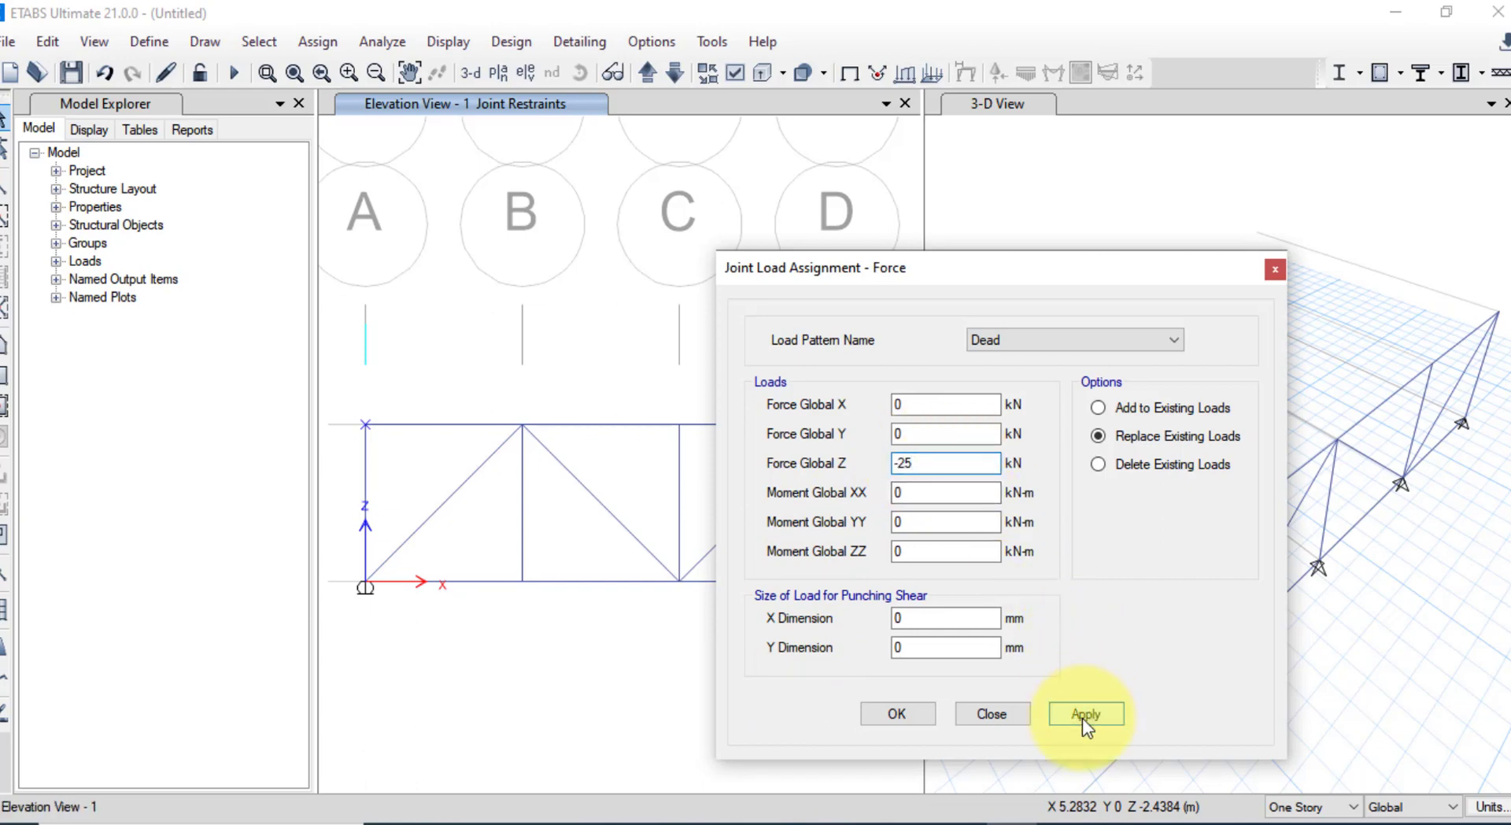
Assign a Dead joint force of -10 kN in Global Z to the Story1 joint at grid B
{"action": "left_click", "coordinate": [520, 423]}
{"action": "left_click", "coordinate": [943, 464]}
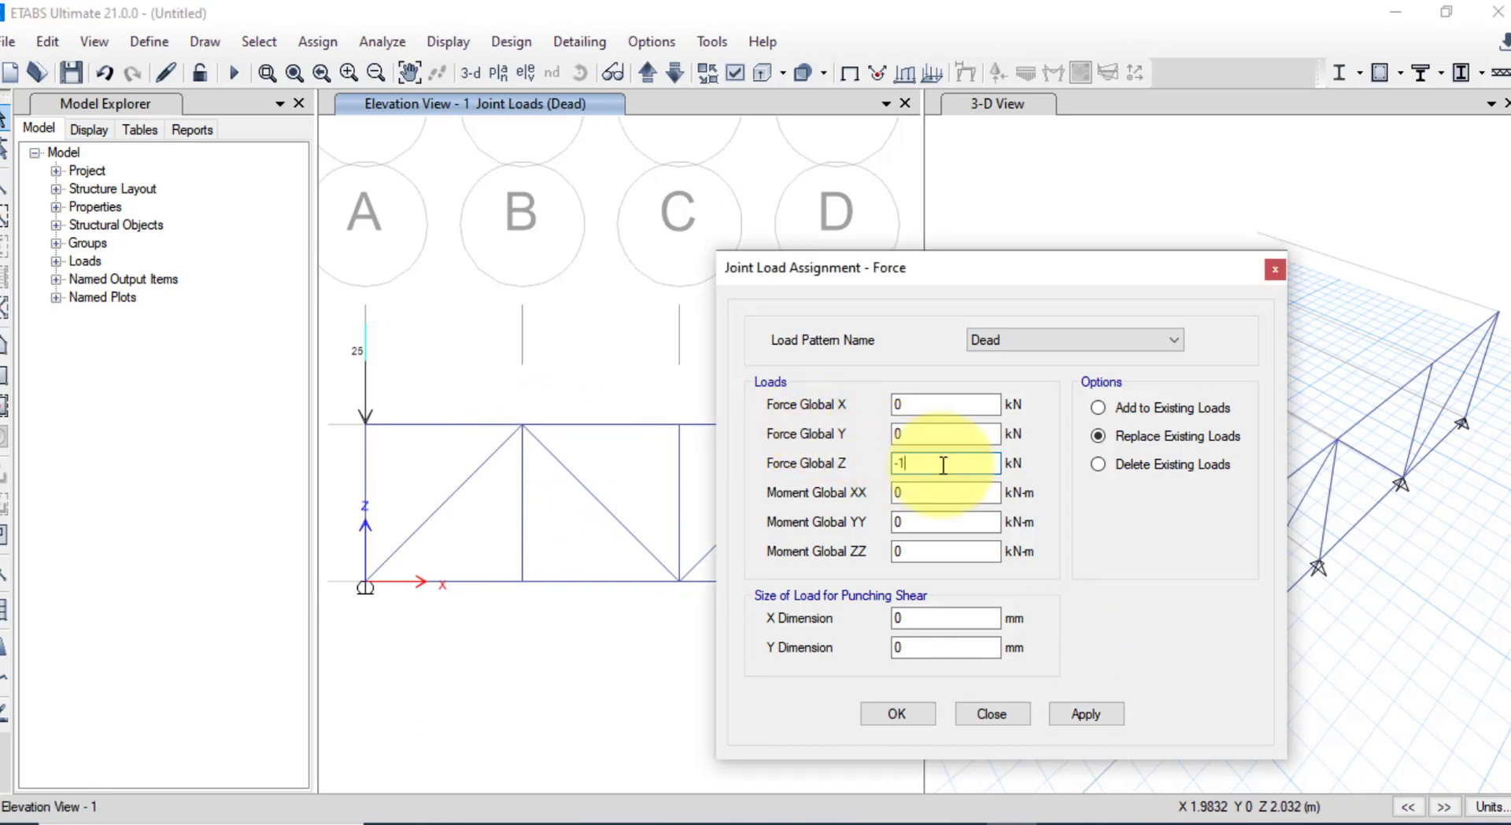
{"action": "left_click", "coordinate": [1102, 708]}
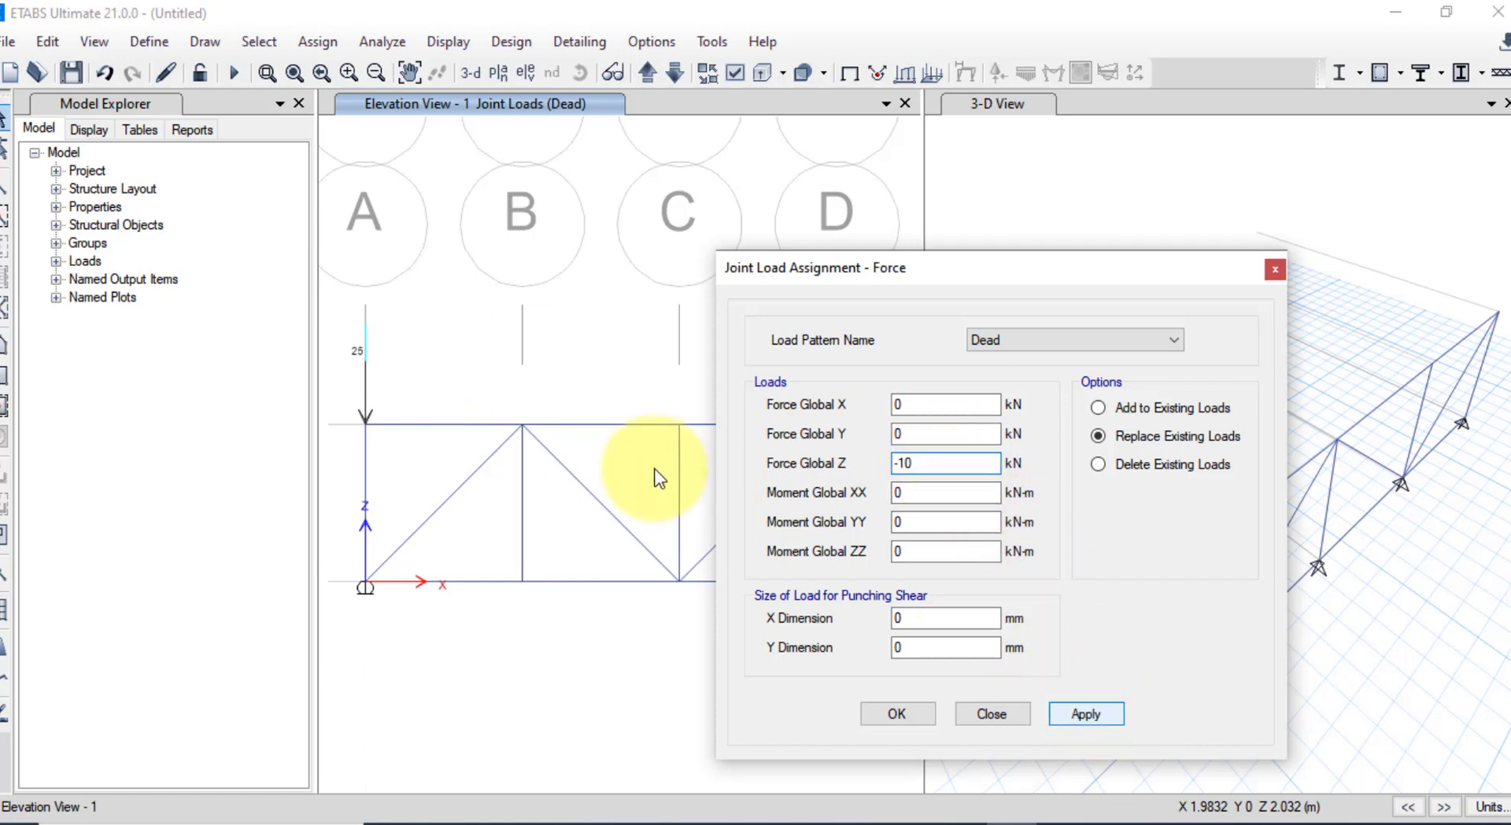
{"action": "key", "text": "Return"}
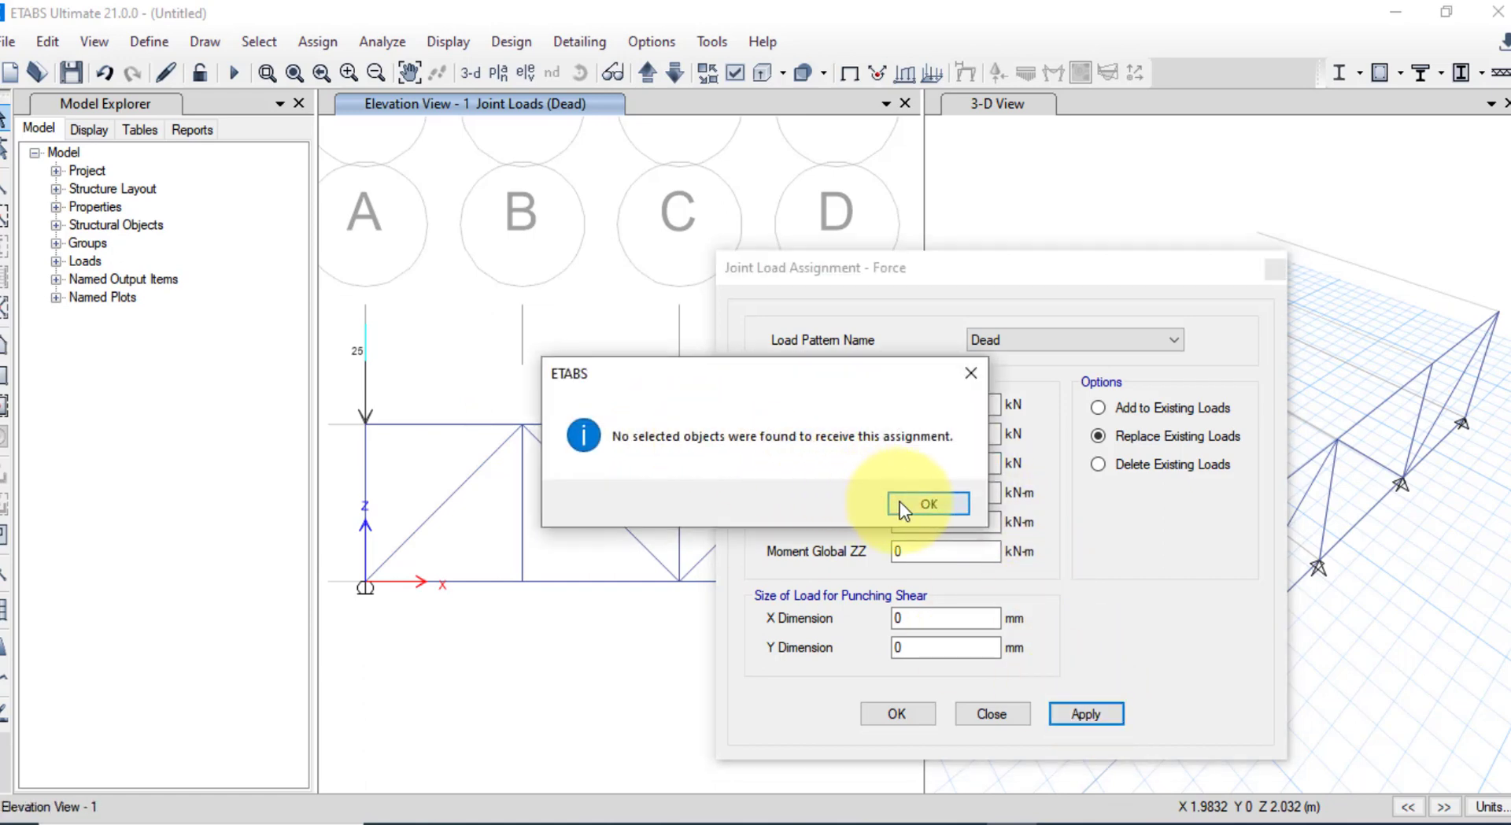
{"action": "left_click", "coordinate": [919, 503]}
{"action": "left_click", "coordinate": [526, 431]}
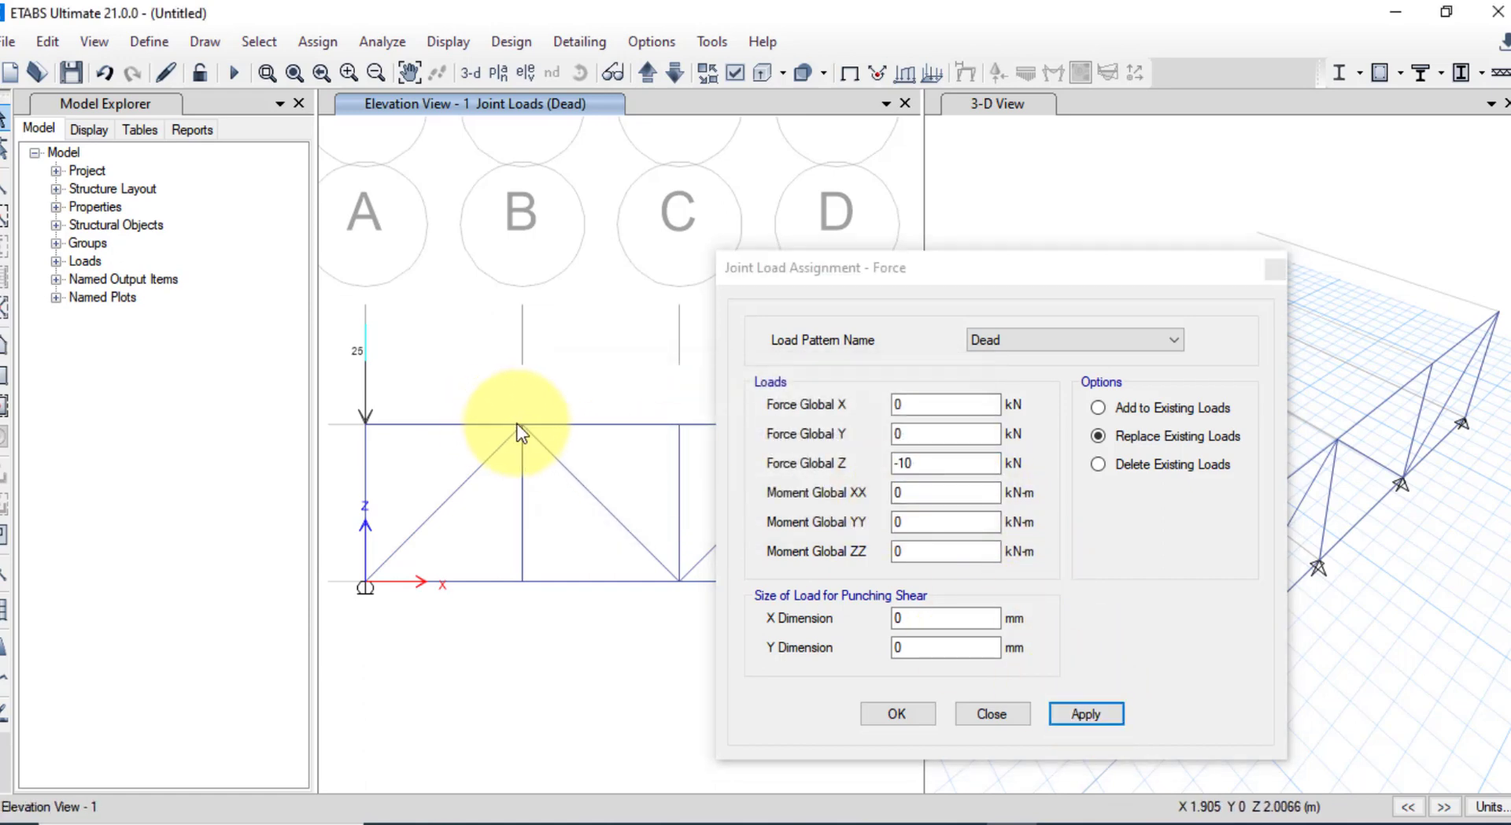
{"action": "left_click", "coordinate": [905, 463]}
{"action": "left_click", "coordinate": [1083, 714]}
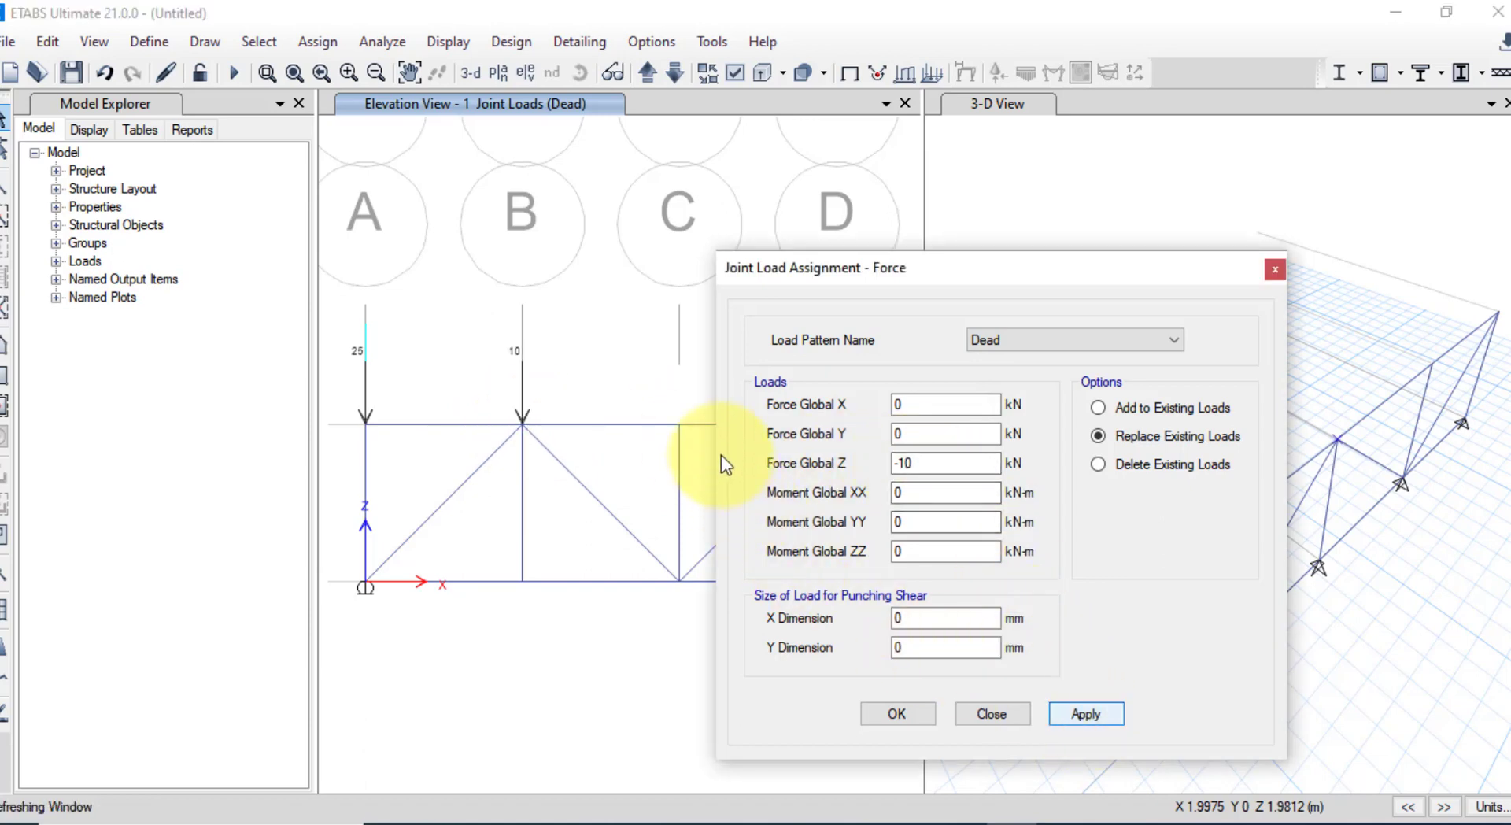
Assign a Dead joint force of -15 kN in Global Z to the Story1 joint at grid C
{"action": "left_click", "coordinate": [678, 424]}
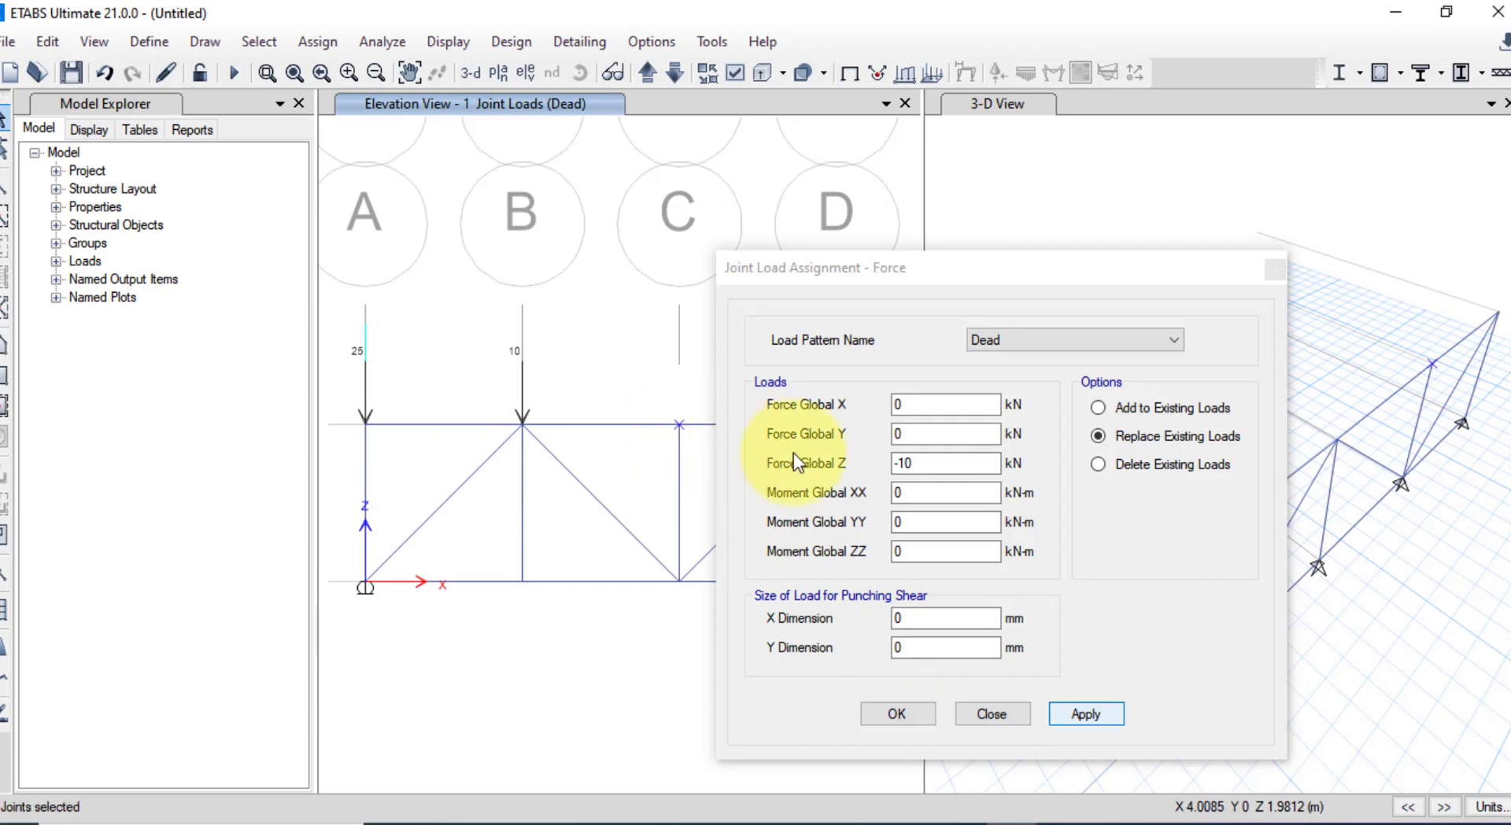
{"action": "left_click", "coordinate": [938, 461]}
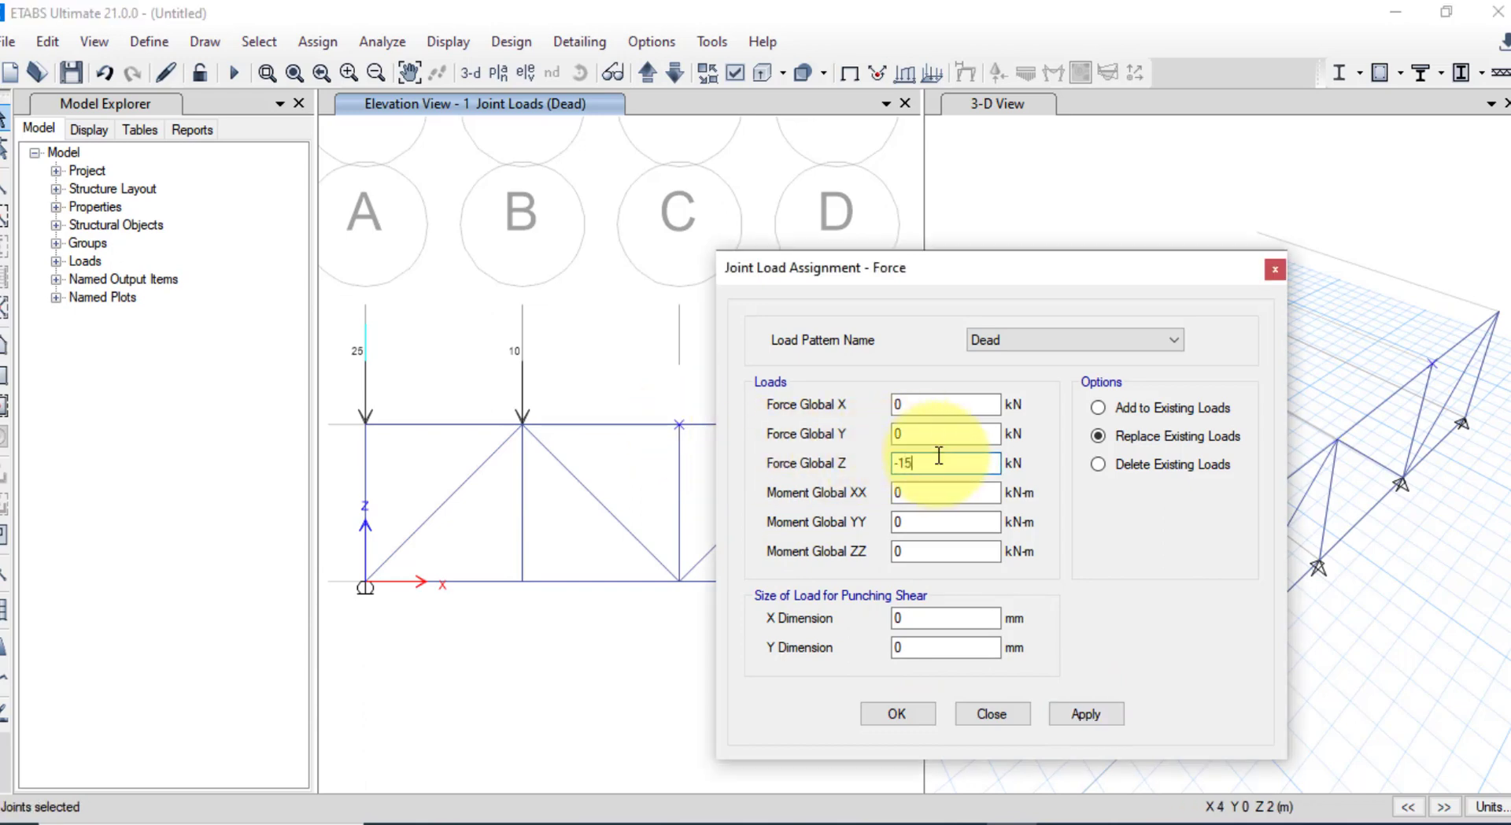
{"action": "left_click", "coordinate": [1069, 715]}
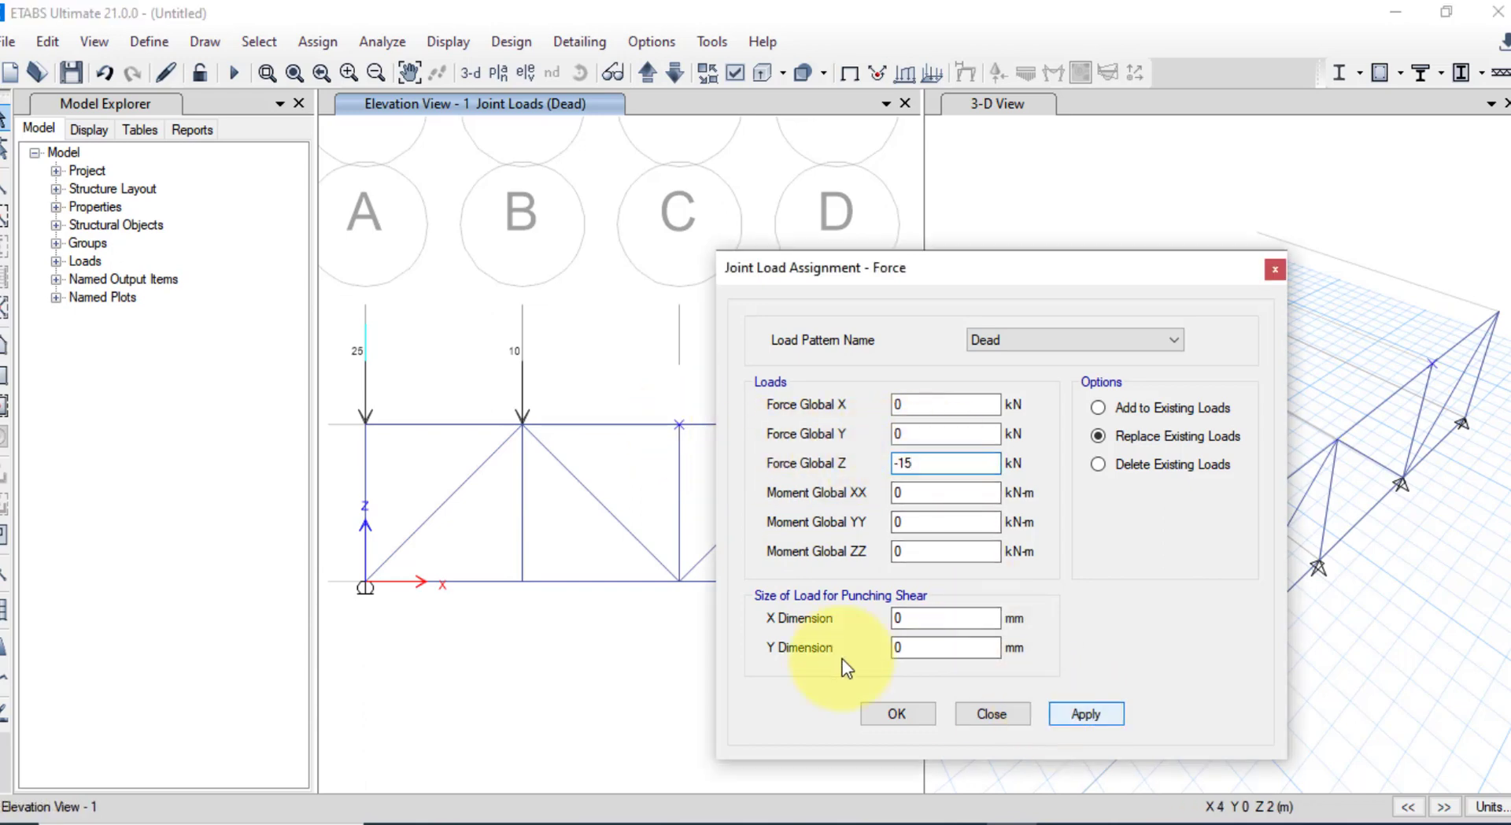
Assign a Dead joint force of -20 kN in Global Z to the base joint at grid B and finish the load assignment
{"action": "left_click", "coordinate": [521, 586]}
{"action": "left_click", "coordinate": [938, 466]}
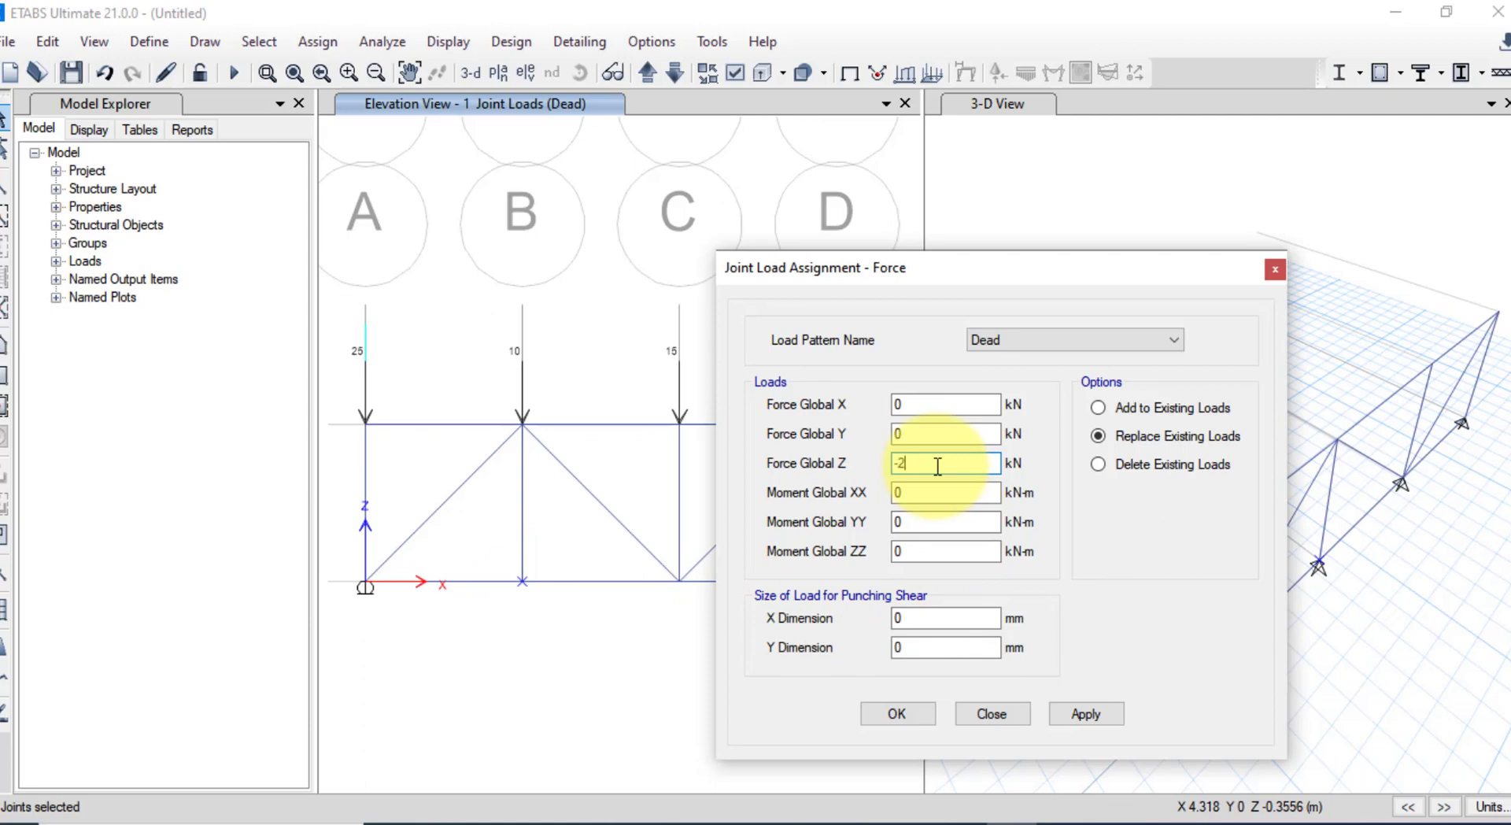
{"action": "left_click", "coordinate": [1082, 714]}
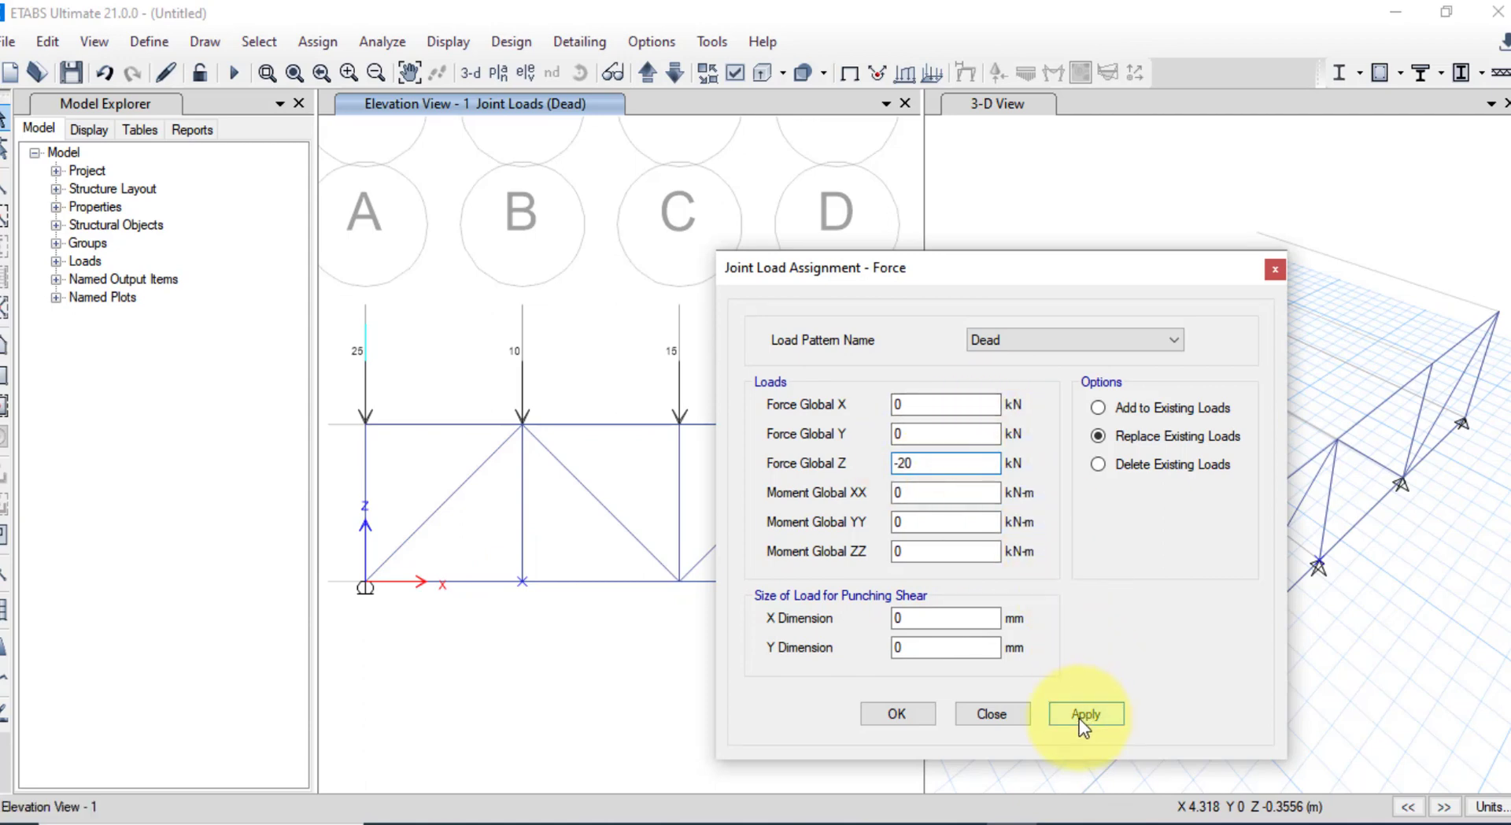
{"action": "left_click", "coordinate": [890, 715]}
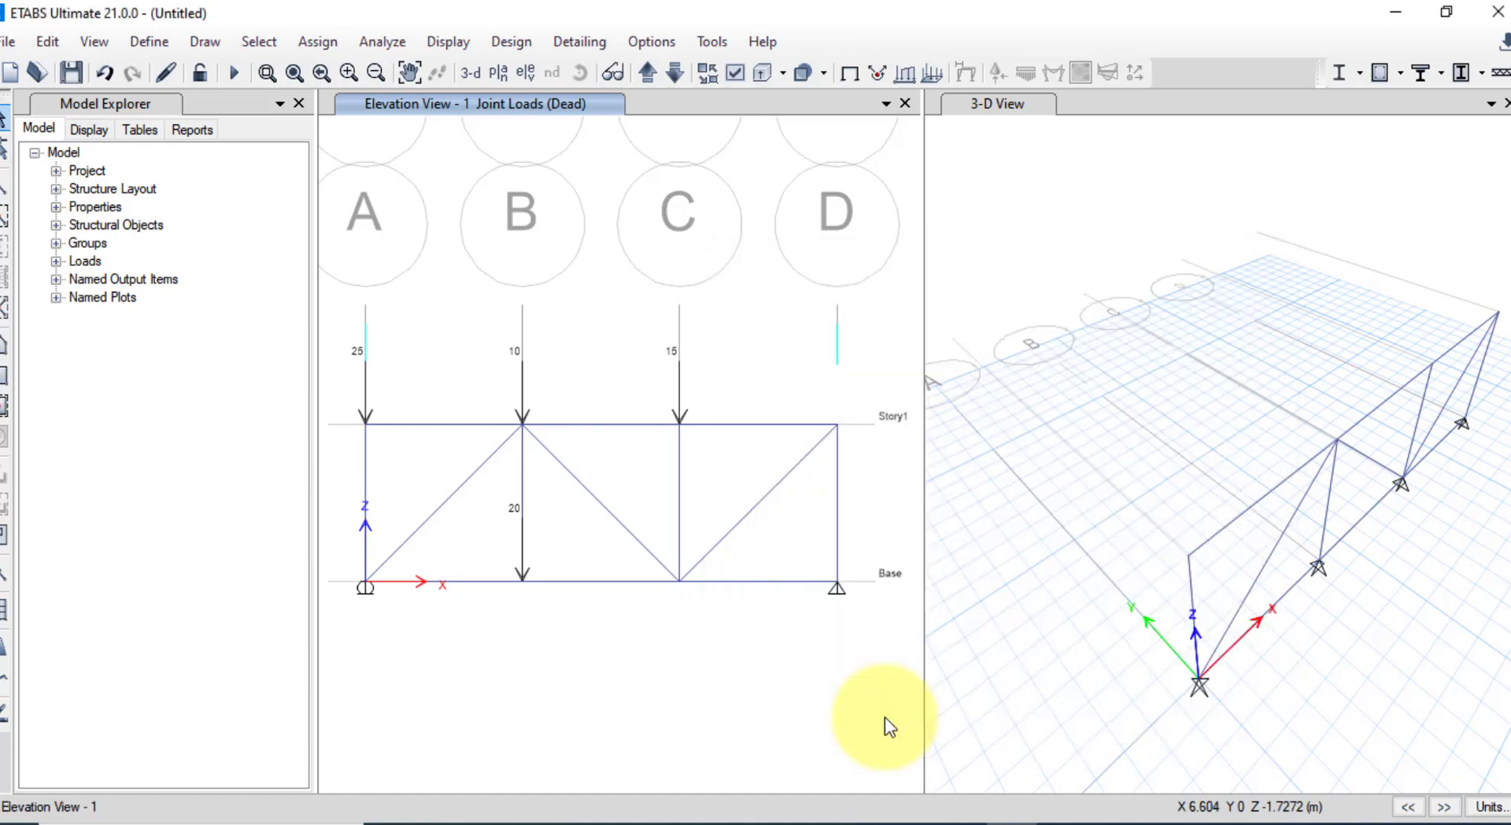
Review the truss figure in the browser and release Moment 22 and Moment 33 at the start and end of every frame member
{"action": "left_click", "coordinate": [740, 823]}
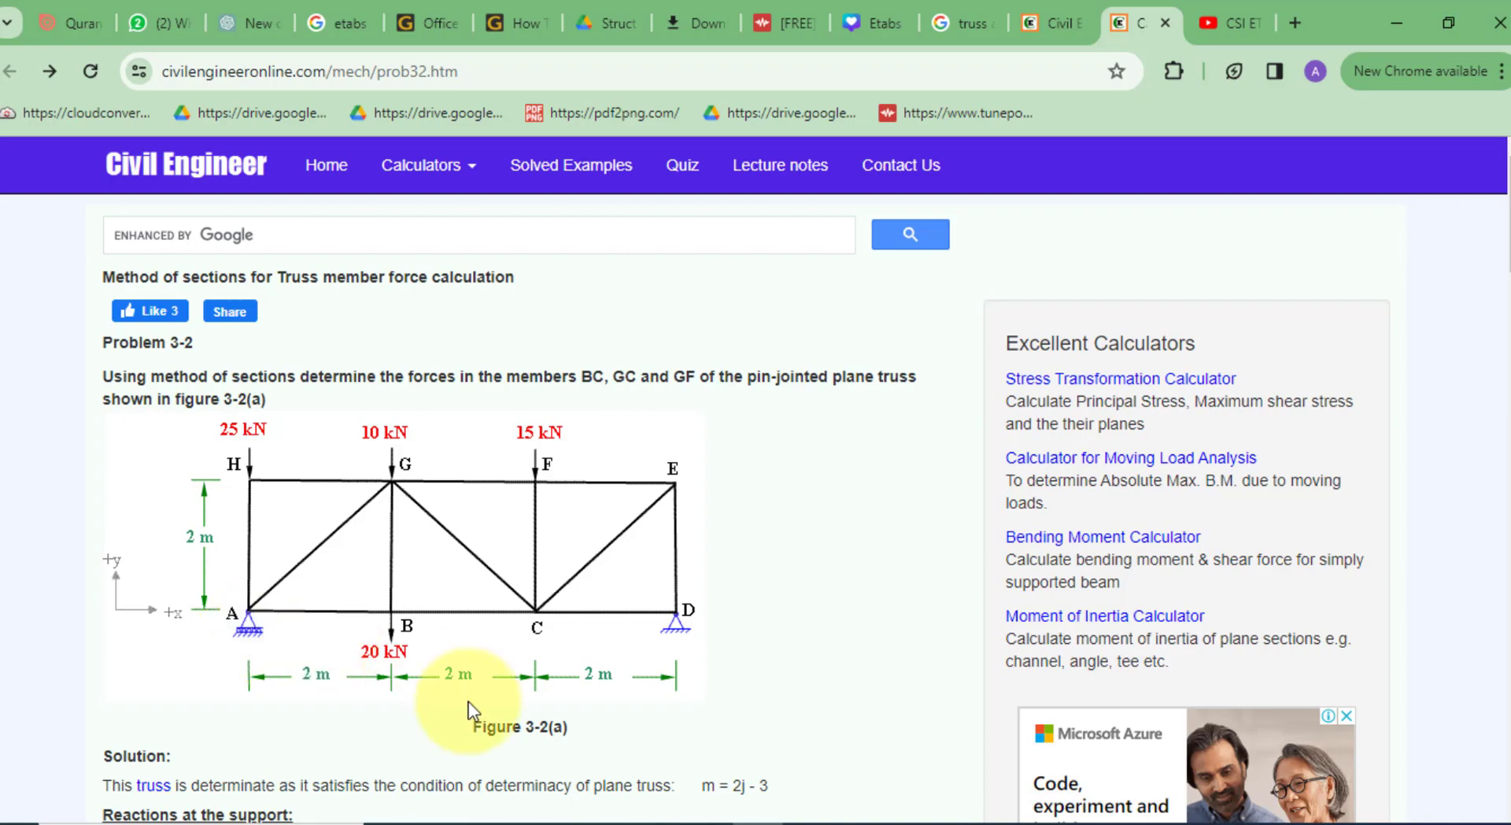
{"action": "left_click", "coordinate": [757, 823]}
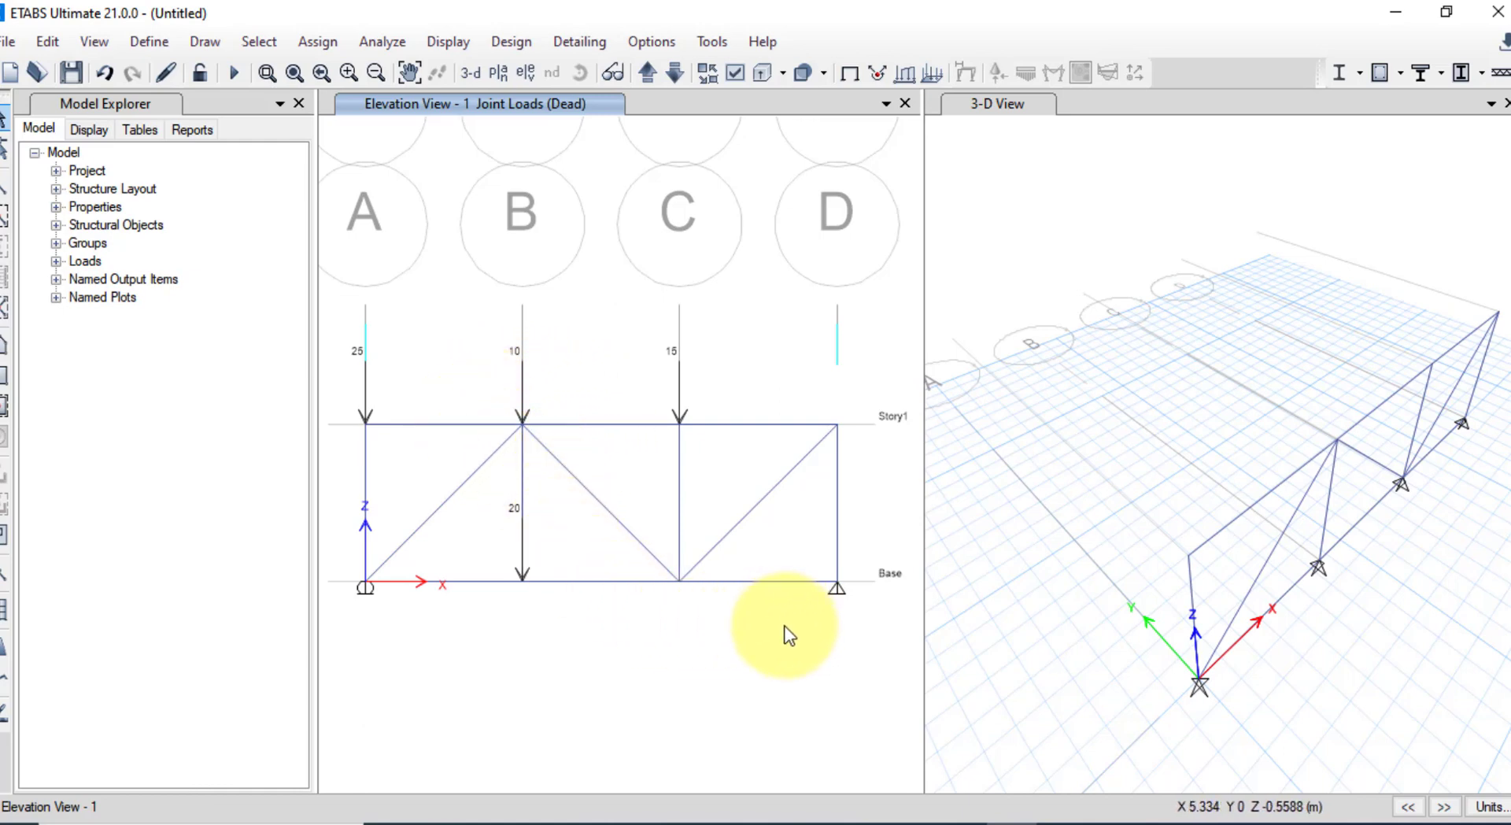
{"action": "left_click_drag", "start_coordinate": [862, 634], "coordinate": [327, 370]}
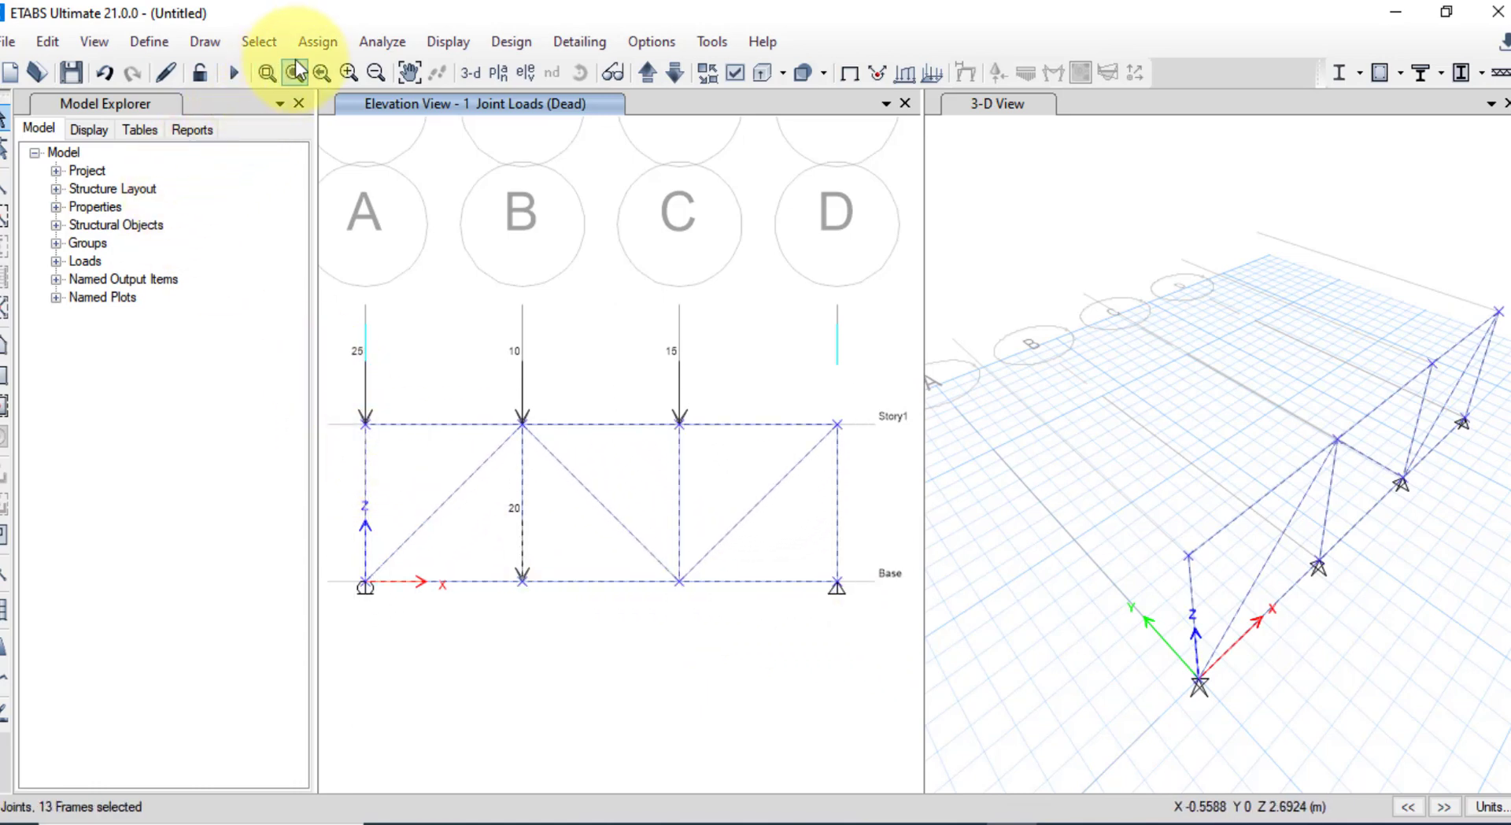
{"action": "left_click", "coordinate": [317, 41]}
{"action": "mouse_move", "coordinate": [476, 116]}
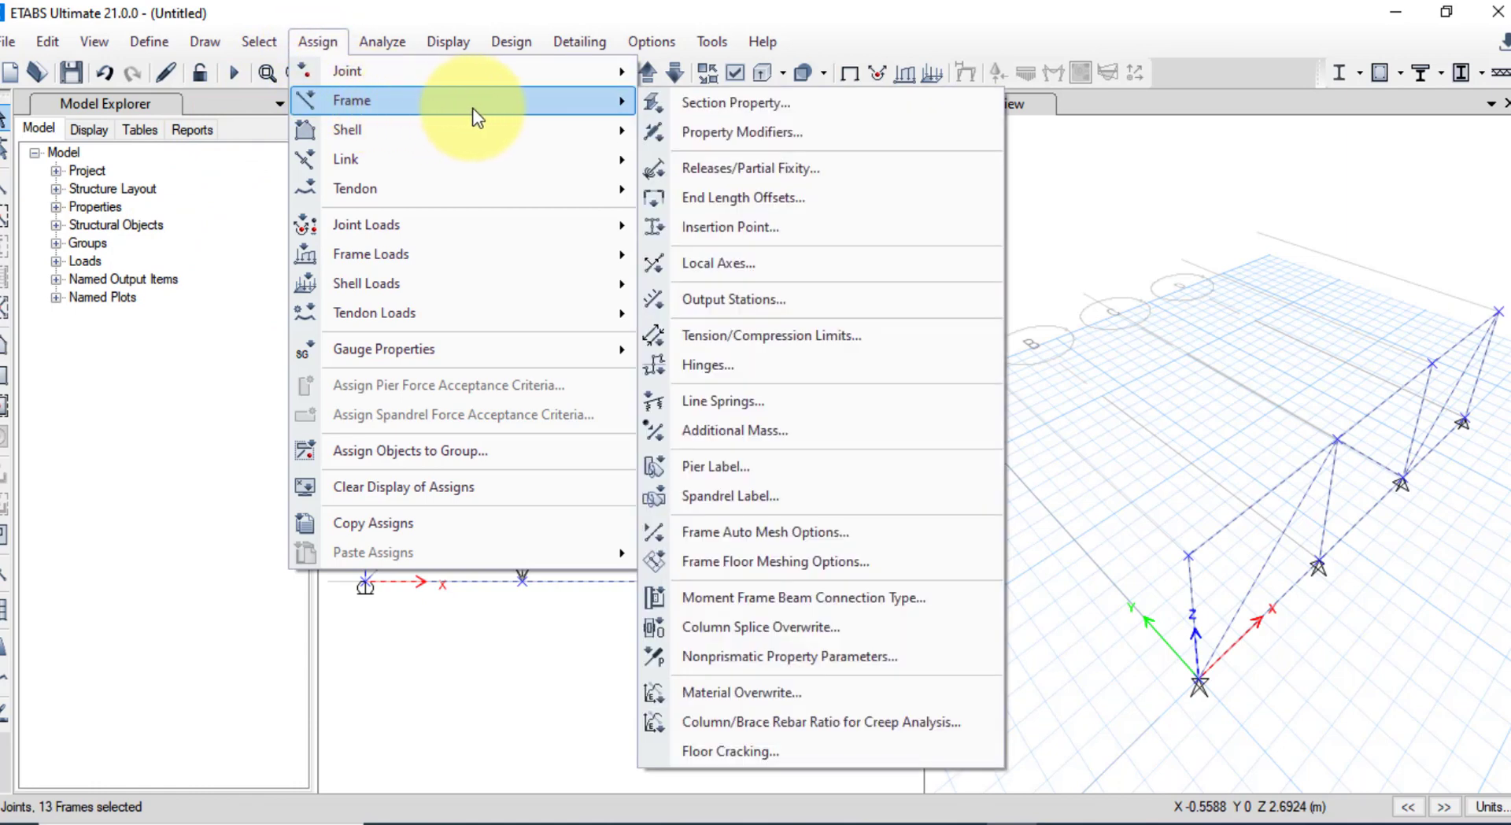
{"action": "left_click", "coordinate": [739, 165]}
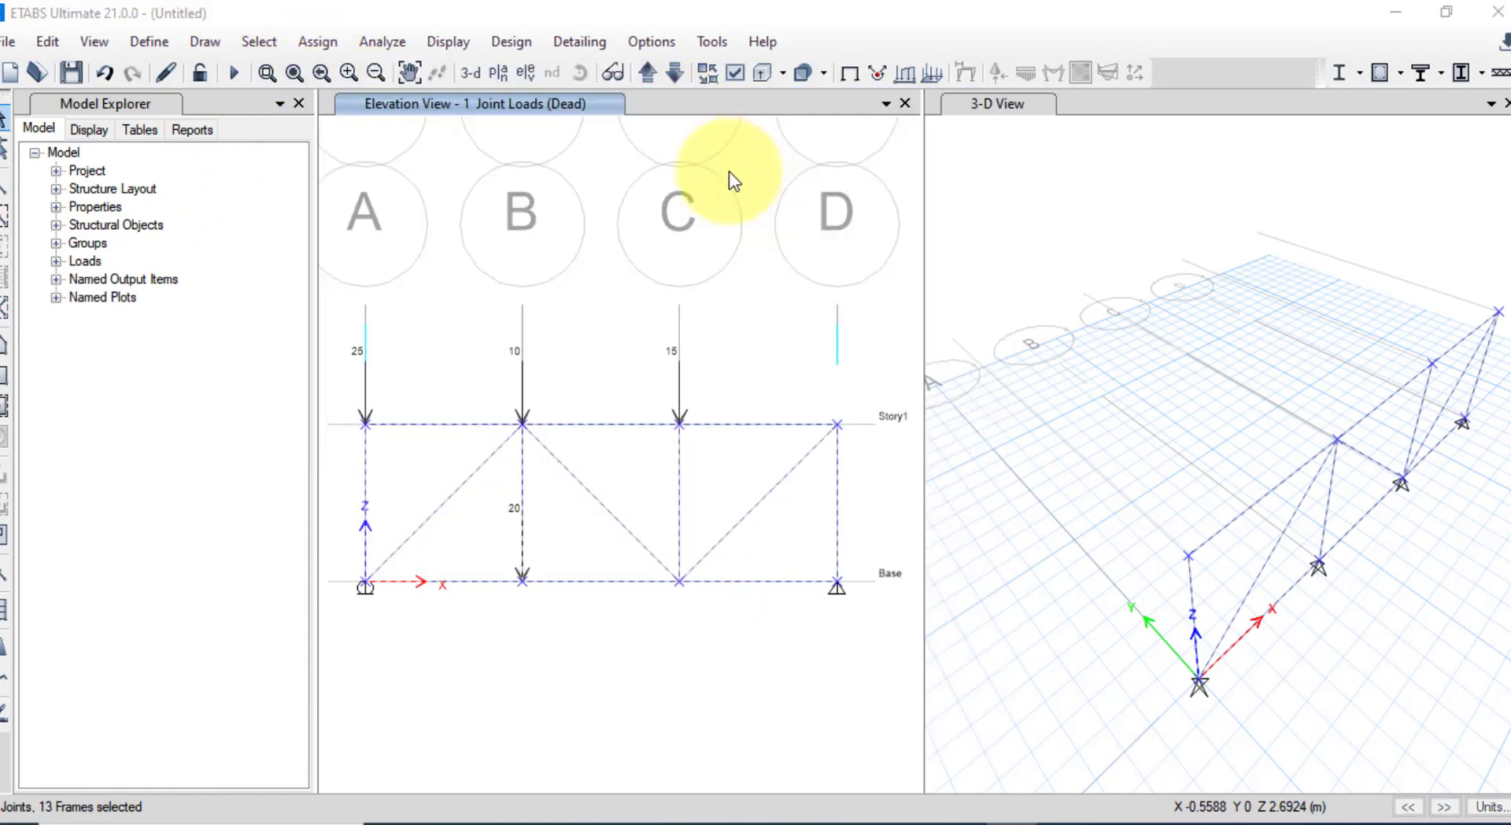
{"action": "left_click", "coordinate": [641, 464]}
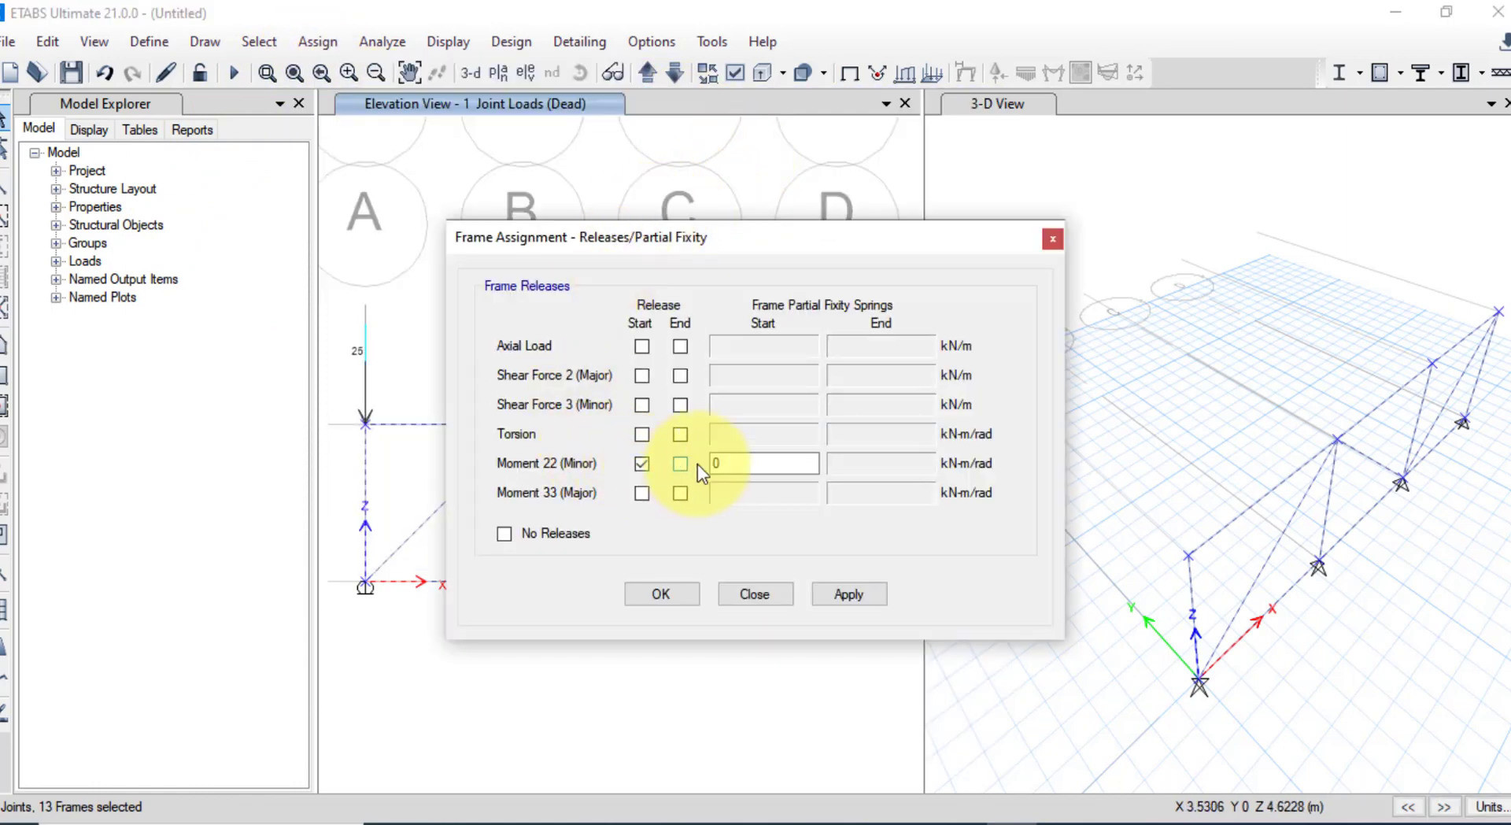
{"action": "left_click", "coordinate": [680, 464]}
{"action": "left_click", "coordinate": [680, 493]}
{"action": "left_click", "coordinate": [642, 493]}
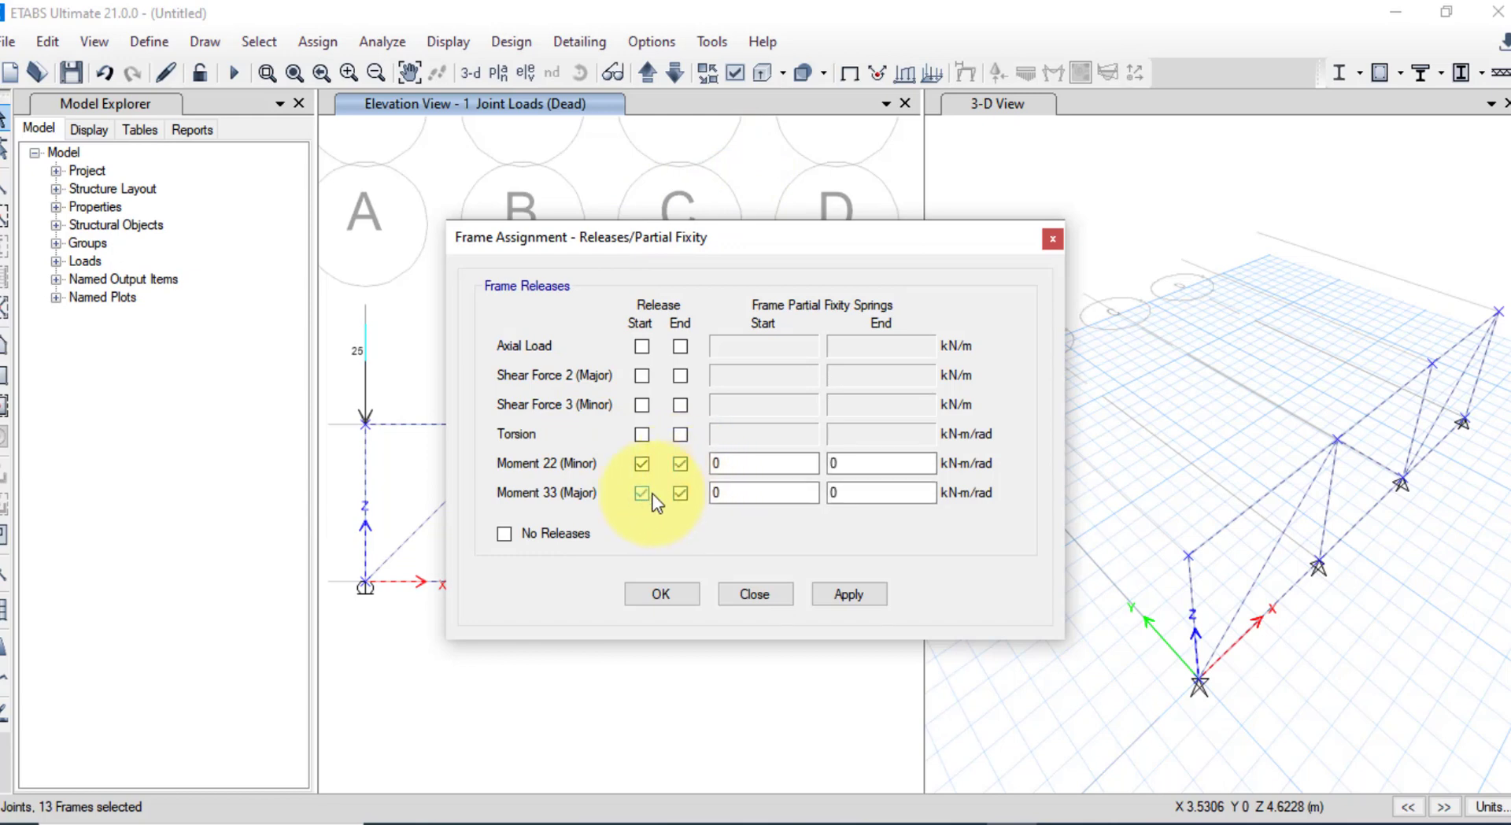
{"action": "left_click", "coordinate": [840, 592]}
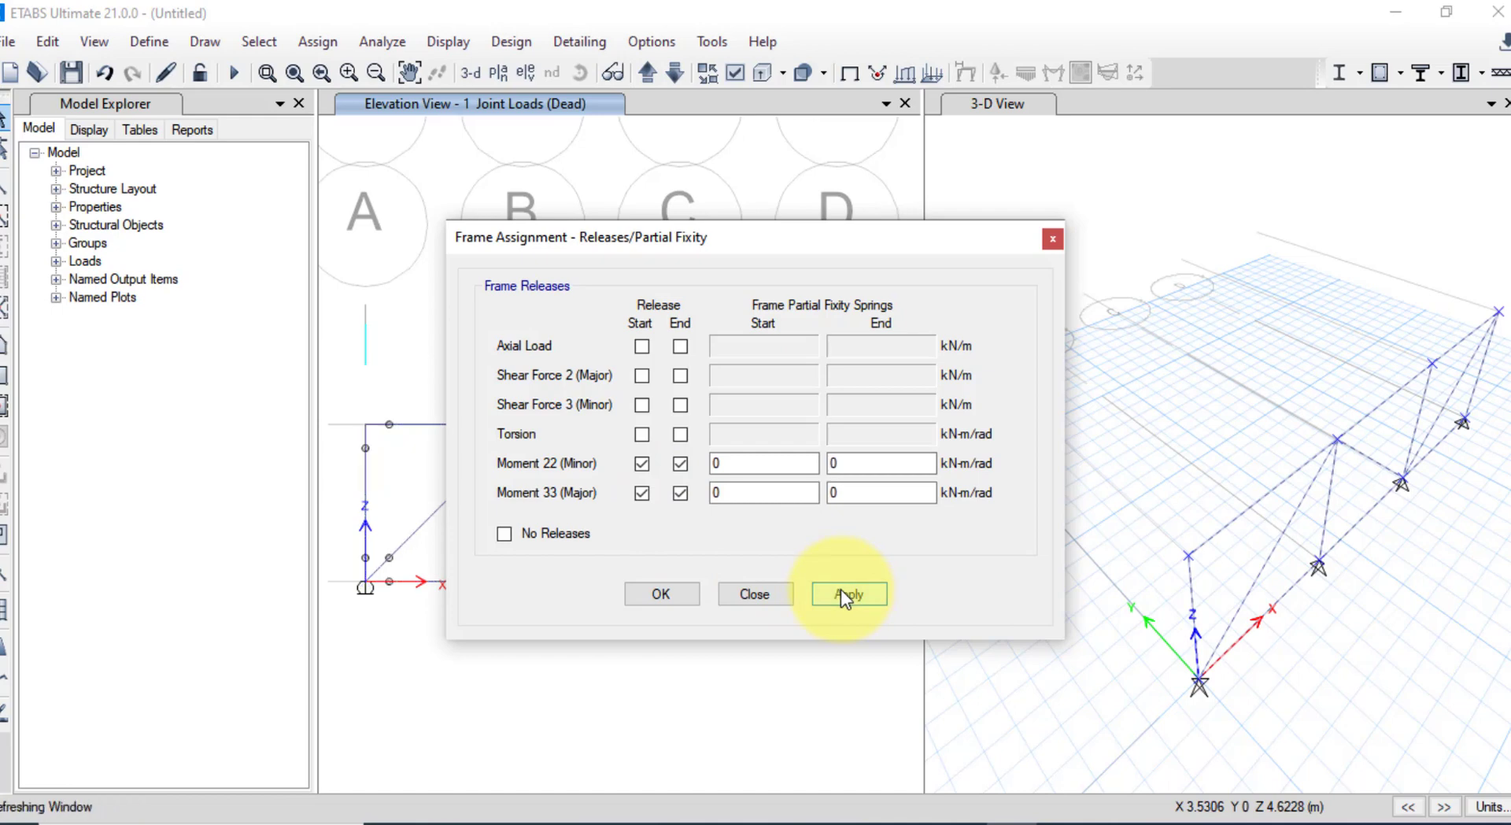
{"action": "left_click", "coordinate": [644, 596]}
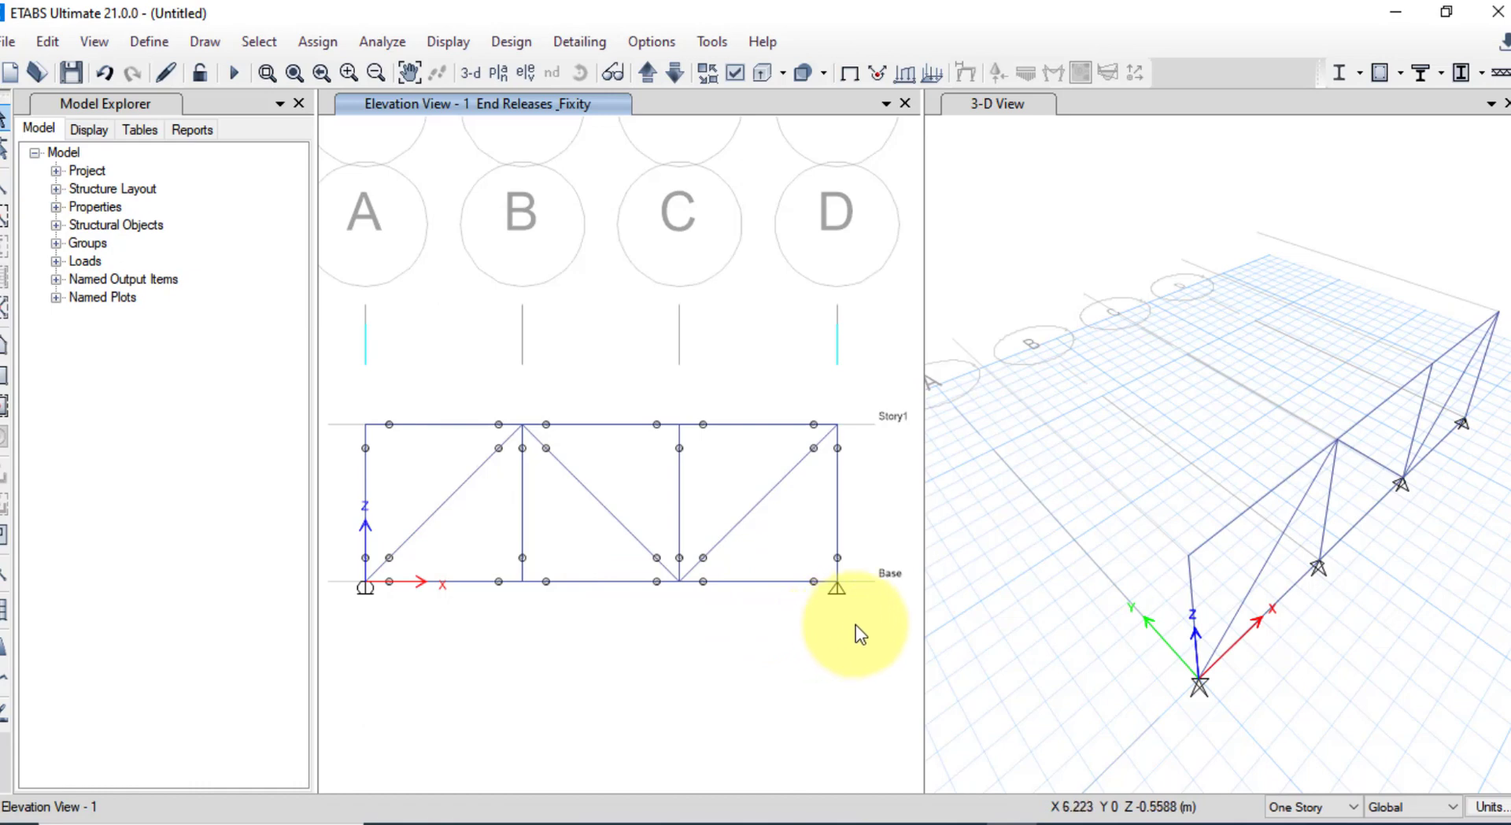
Set the Mass and Weight property modifiers to 0 for all frame members of the truss
{"action": "left_click_drag", "start_coordinate": [856, 625], "coordinate": [338, 394]}
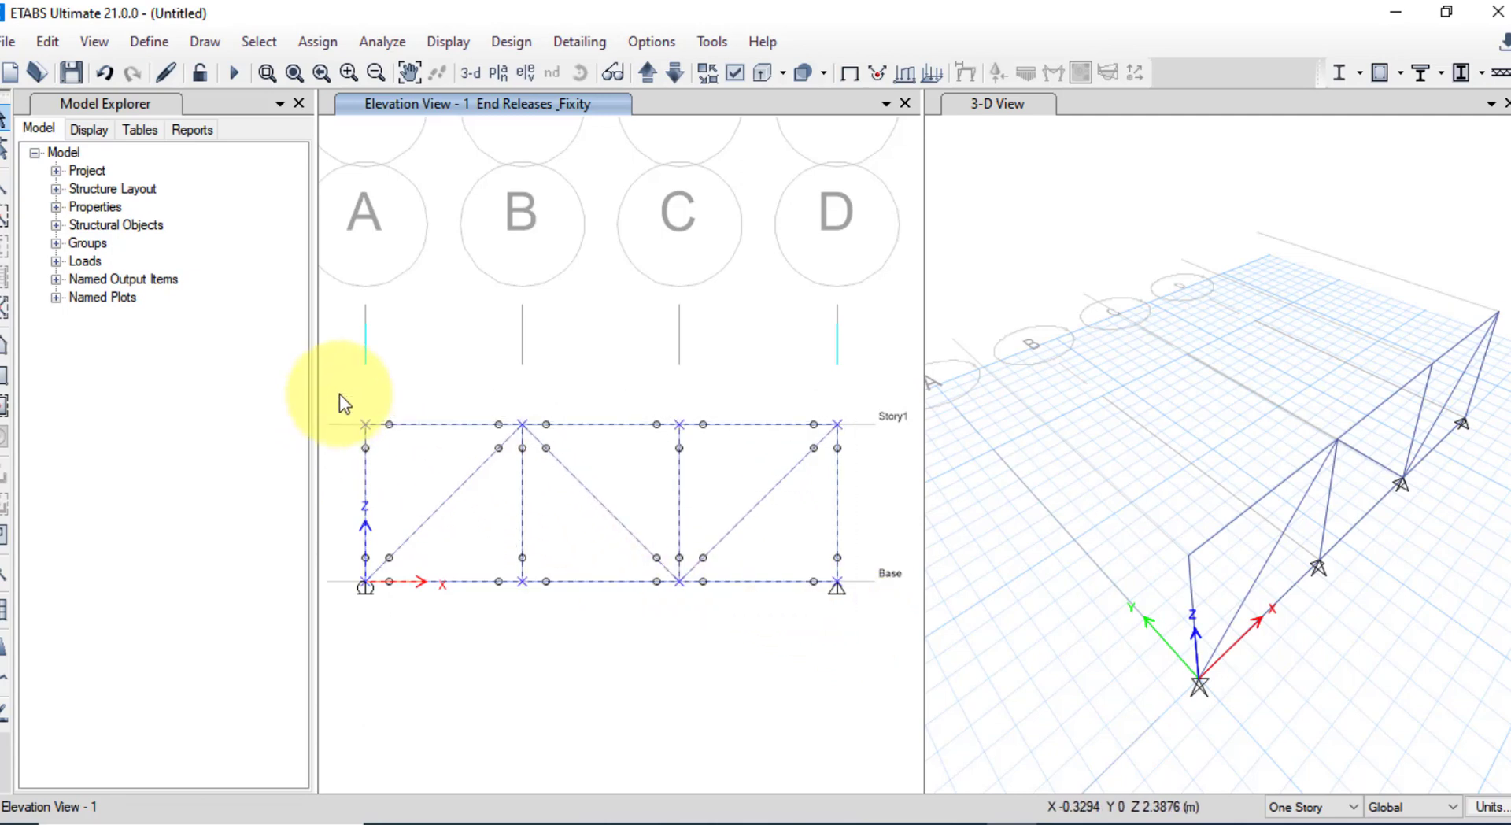
{"action": "left_click", "coordinate": [317, 41]}
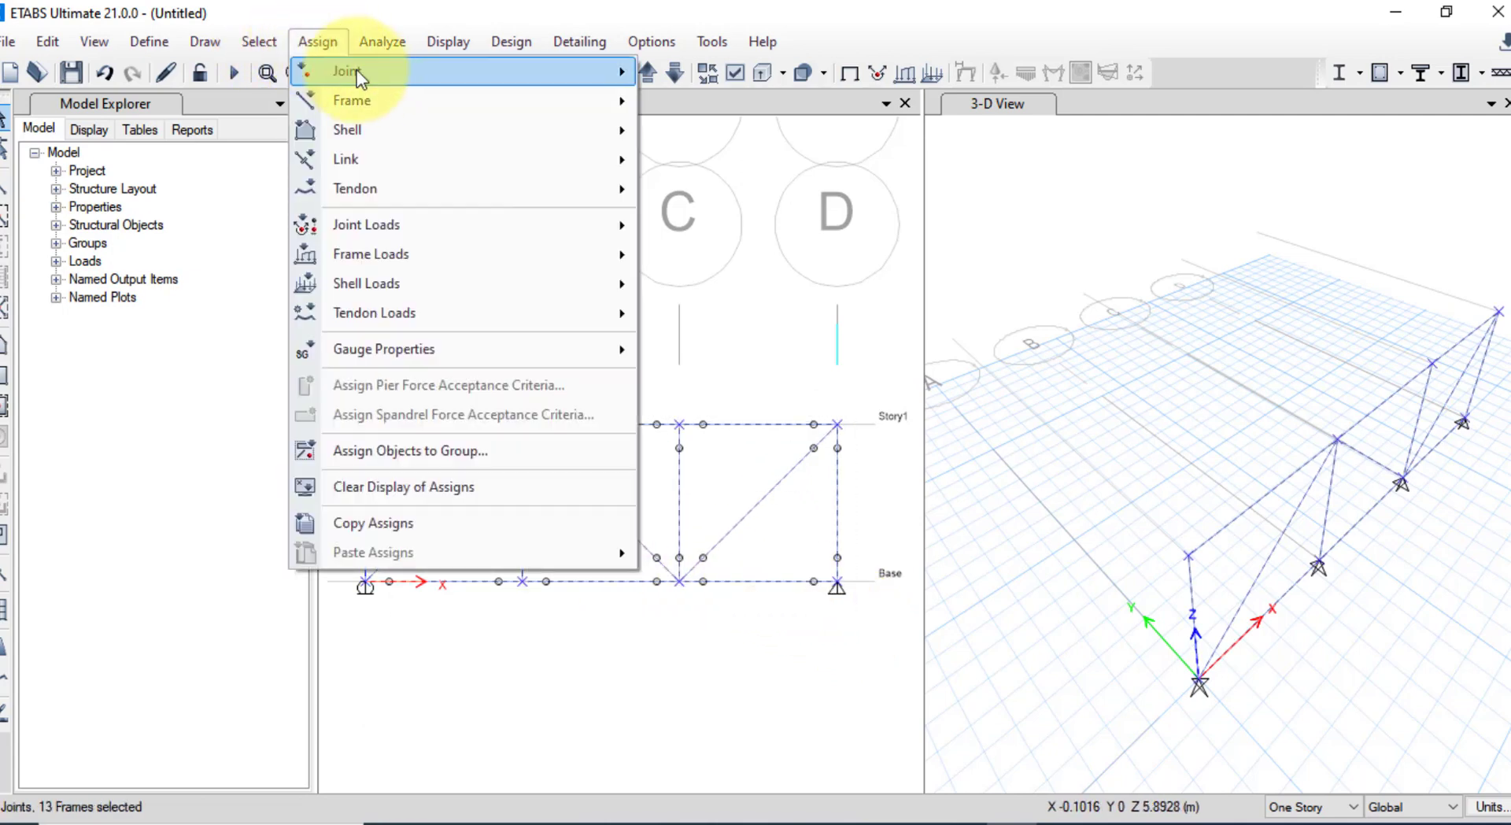
{"action": "mouse_move", "coordinate": [376, 102]}
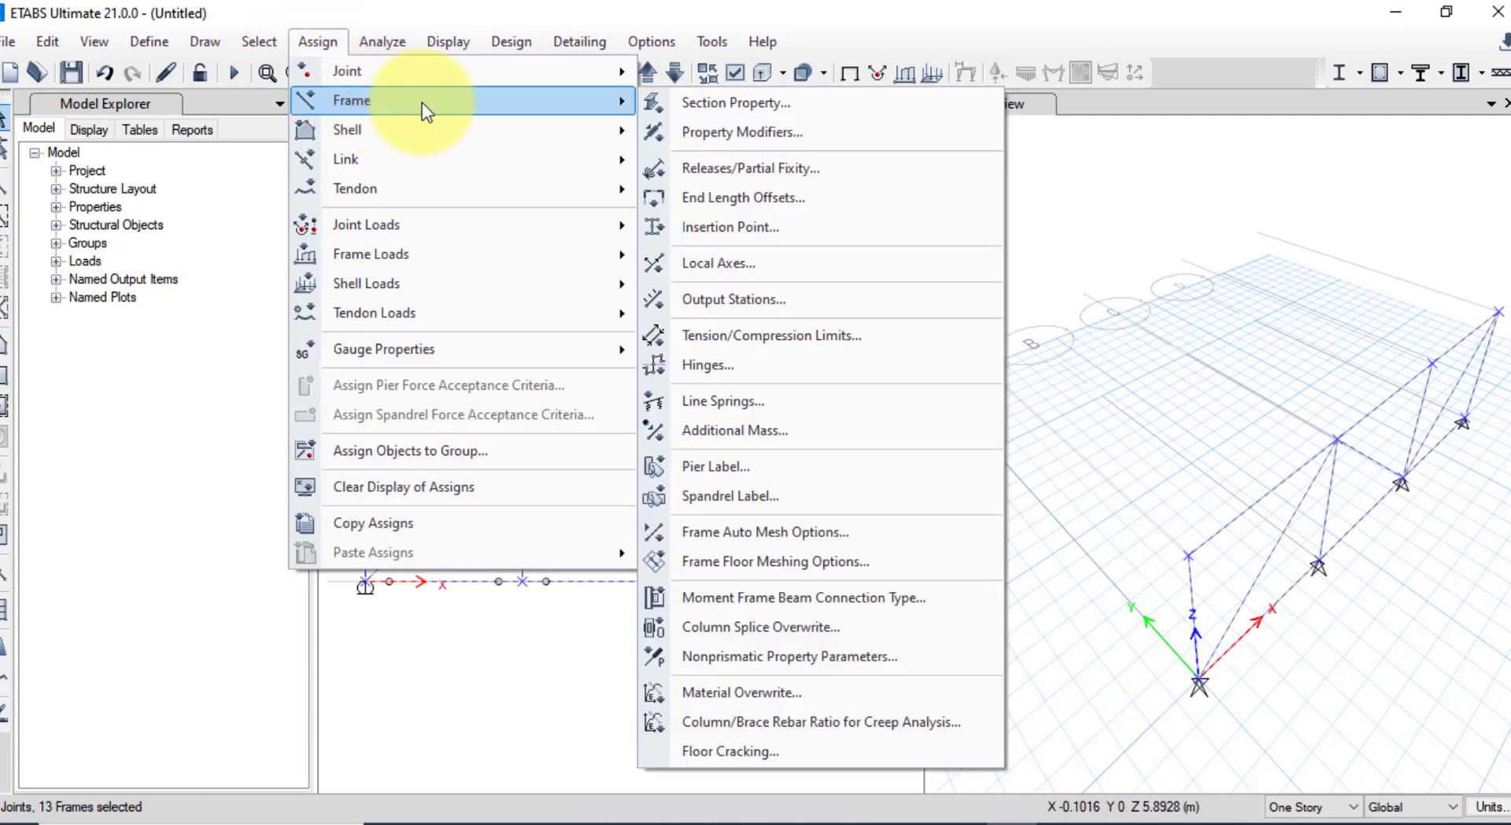
{"action": "left_click", "coordinate": [691, 134]}
{"action": "left_click", "coordinate": [865, 438]}
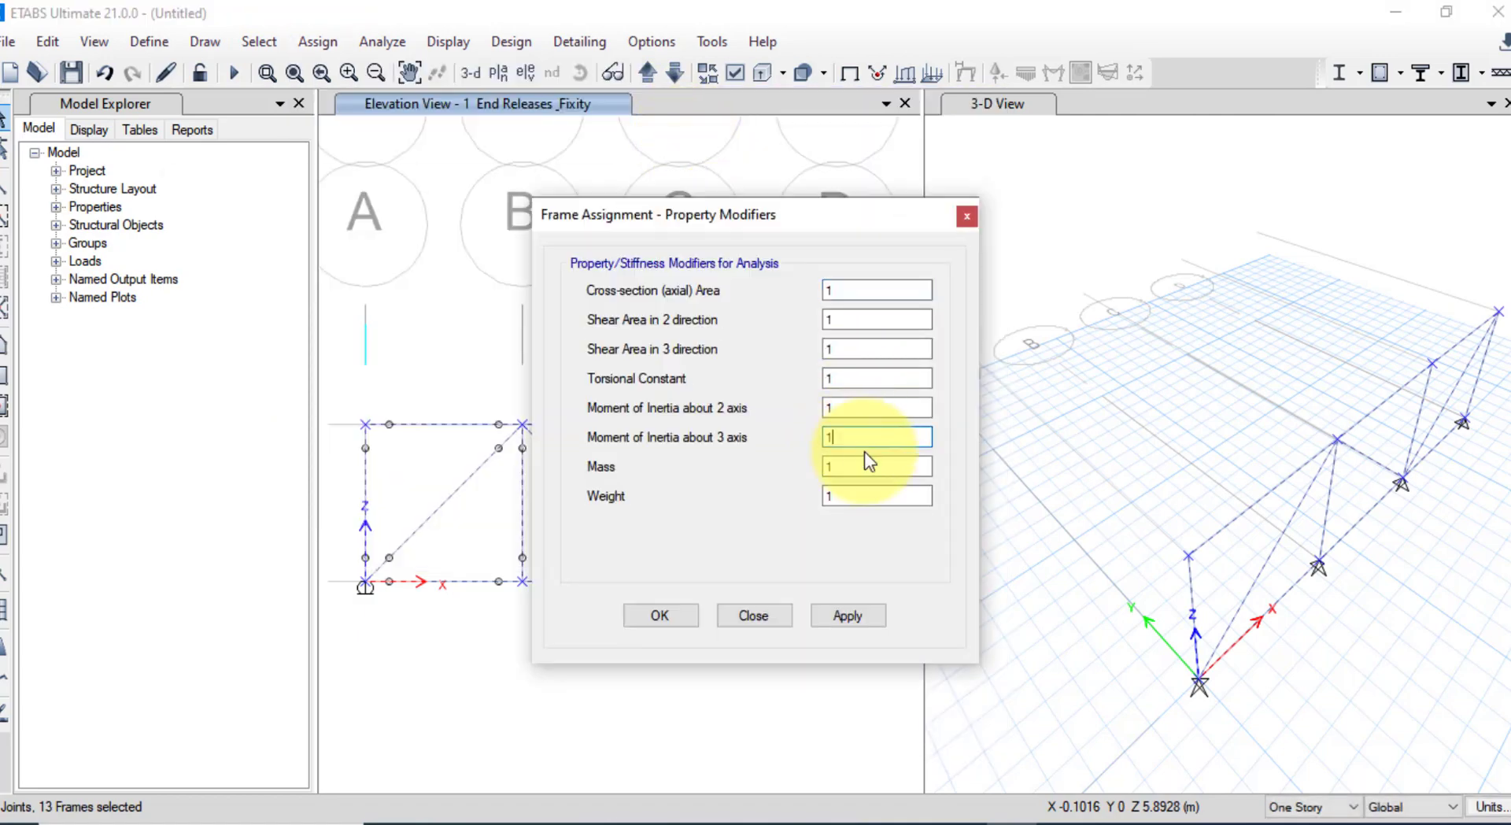
{"action": "left_click", "coordinate": [865, 465]}
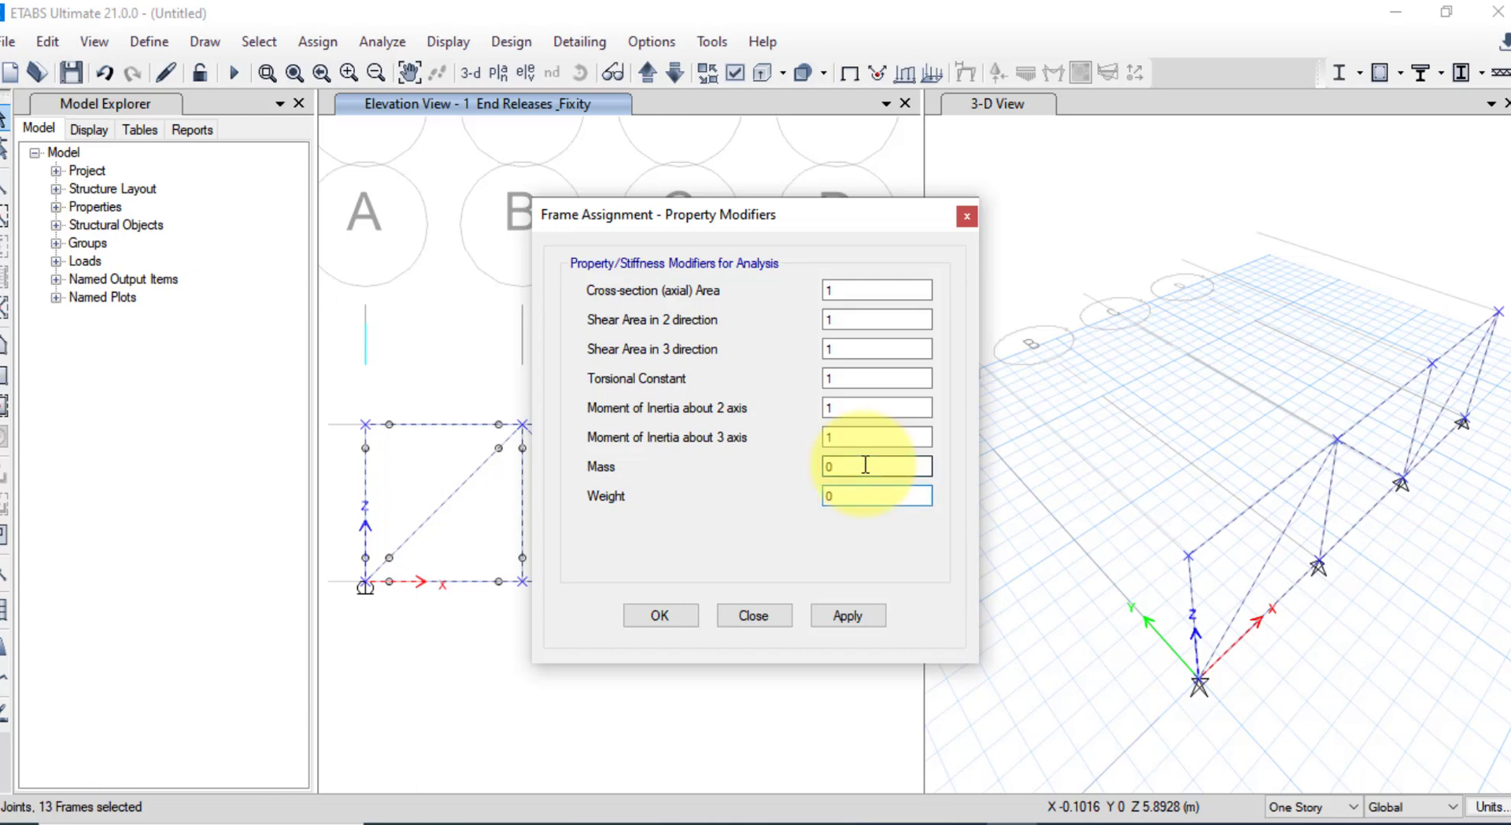
{"action": "key", "text": "Tab"}
{"action": "key", "text": "Return"}
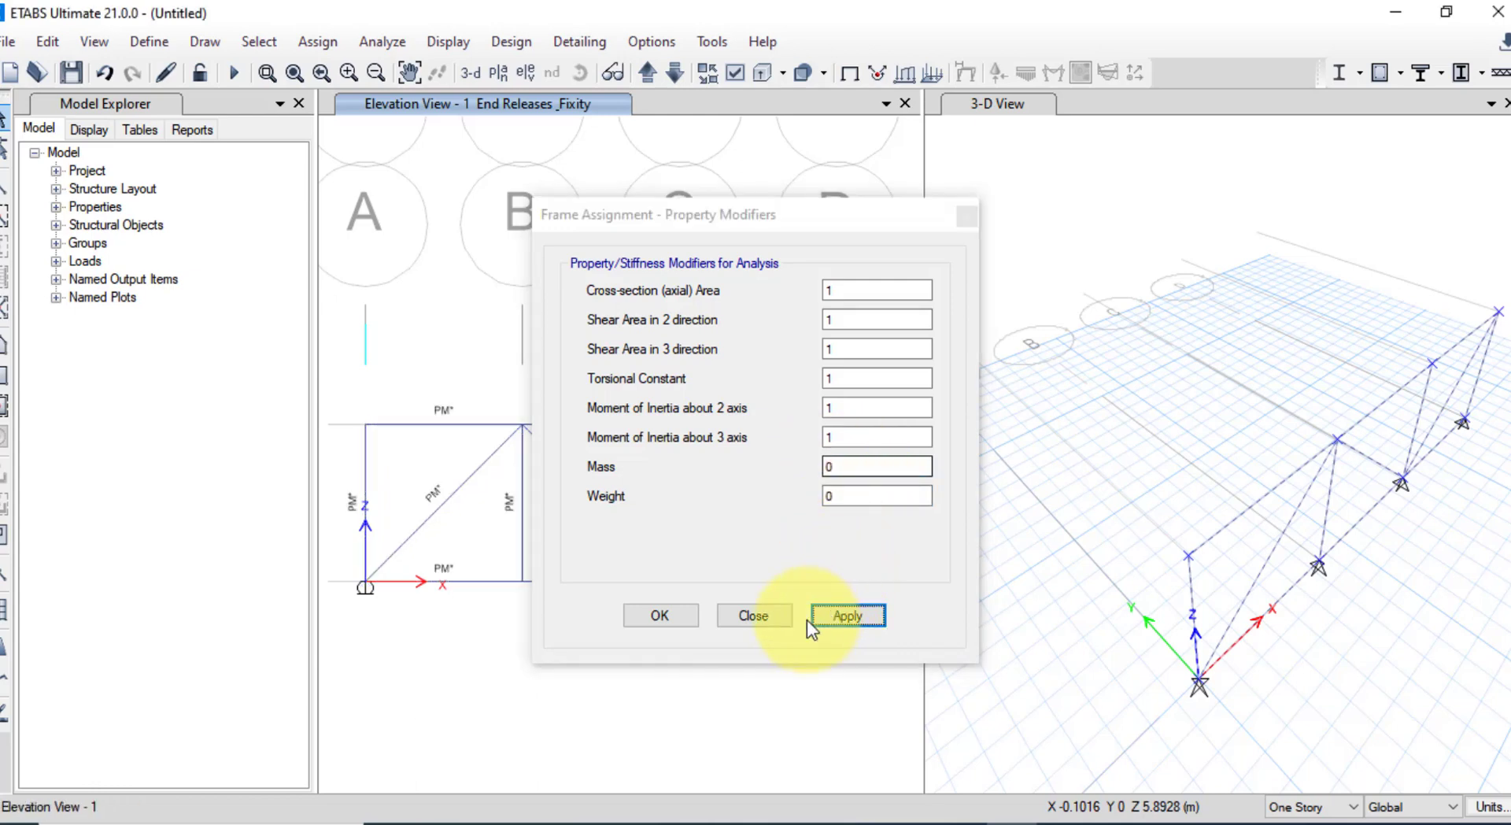
{"action": "left_click", "coordinate": [646, 618]}
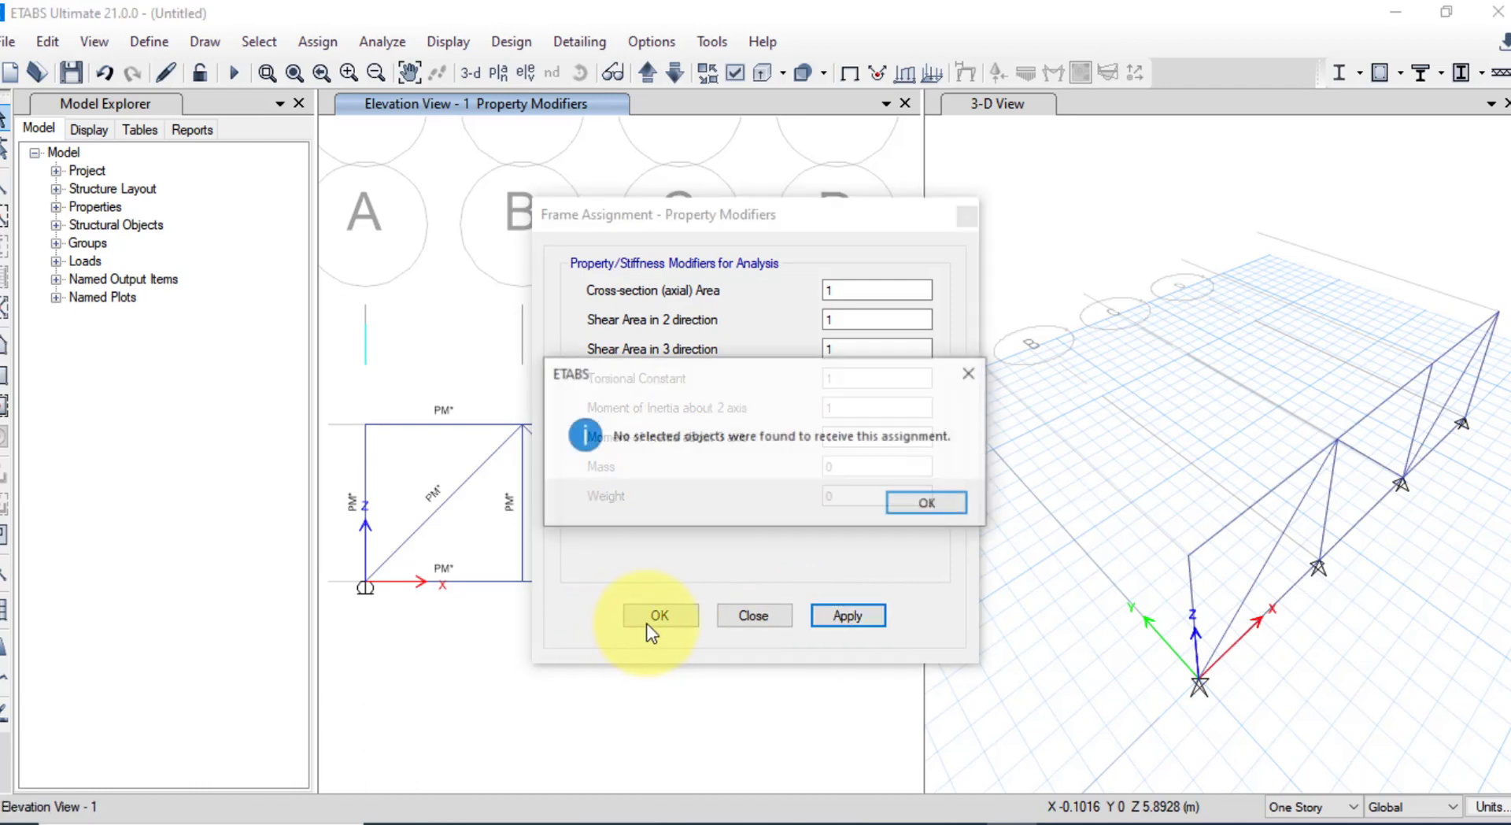
Finish the property modifier assignment and run the model check with all checks selected
{"action": "left_click", "coordinate": [948, 502]}
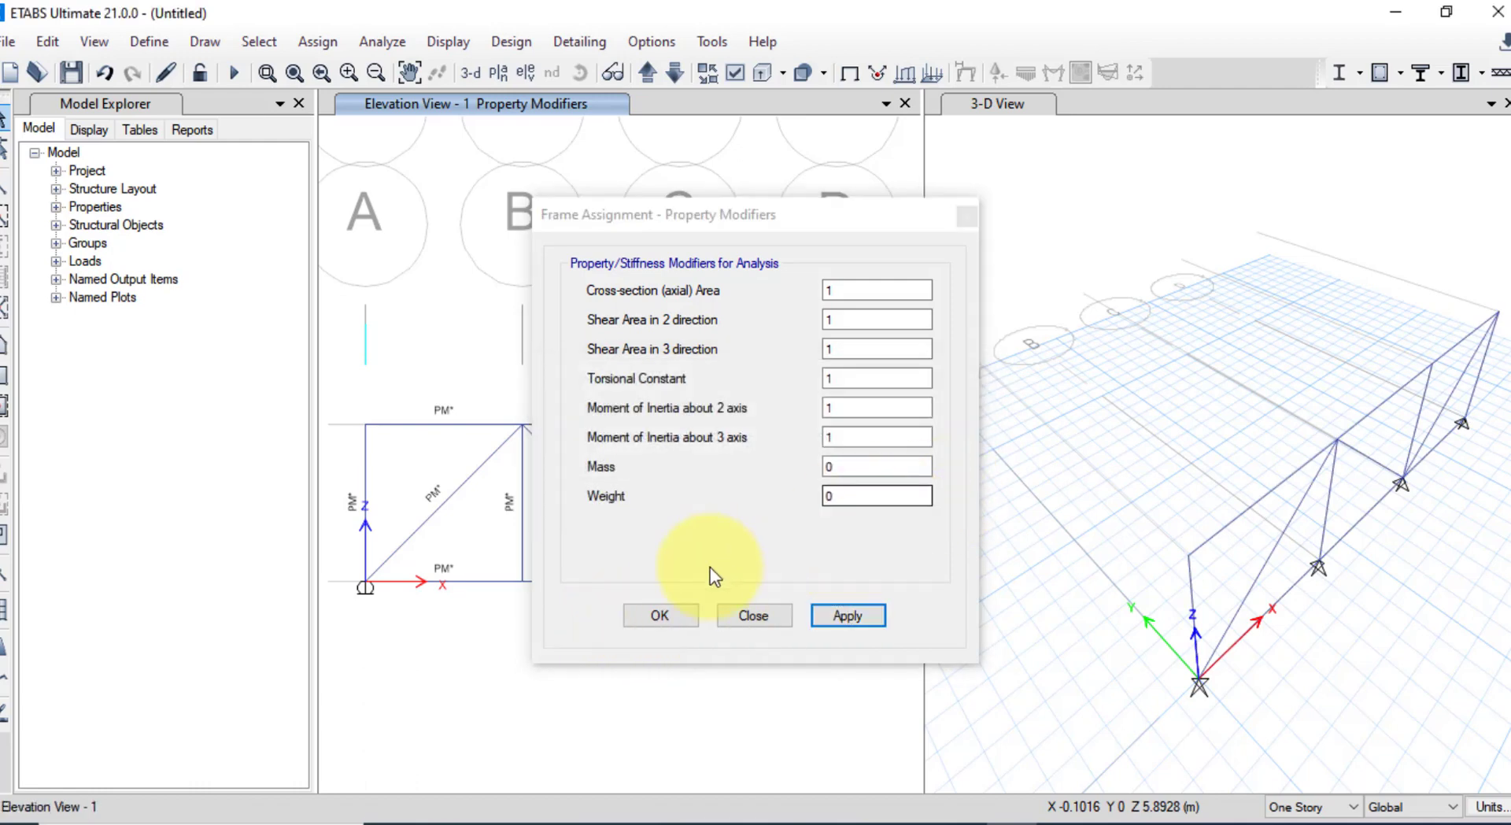
{"action": "left_click", "coordinate": [668, 612]}
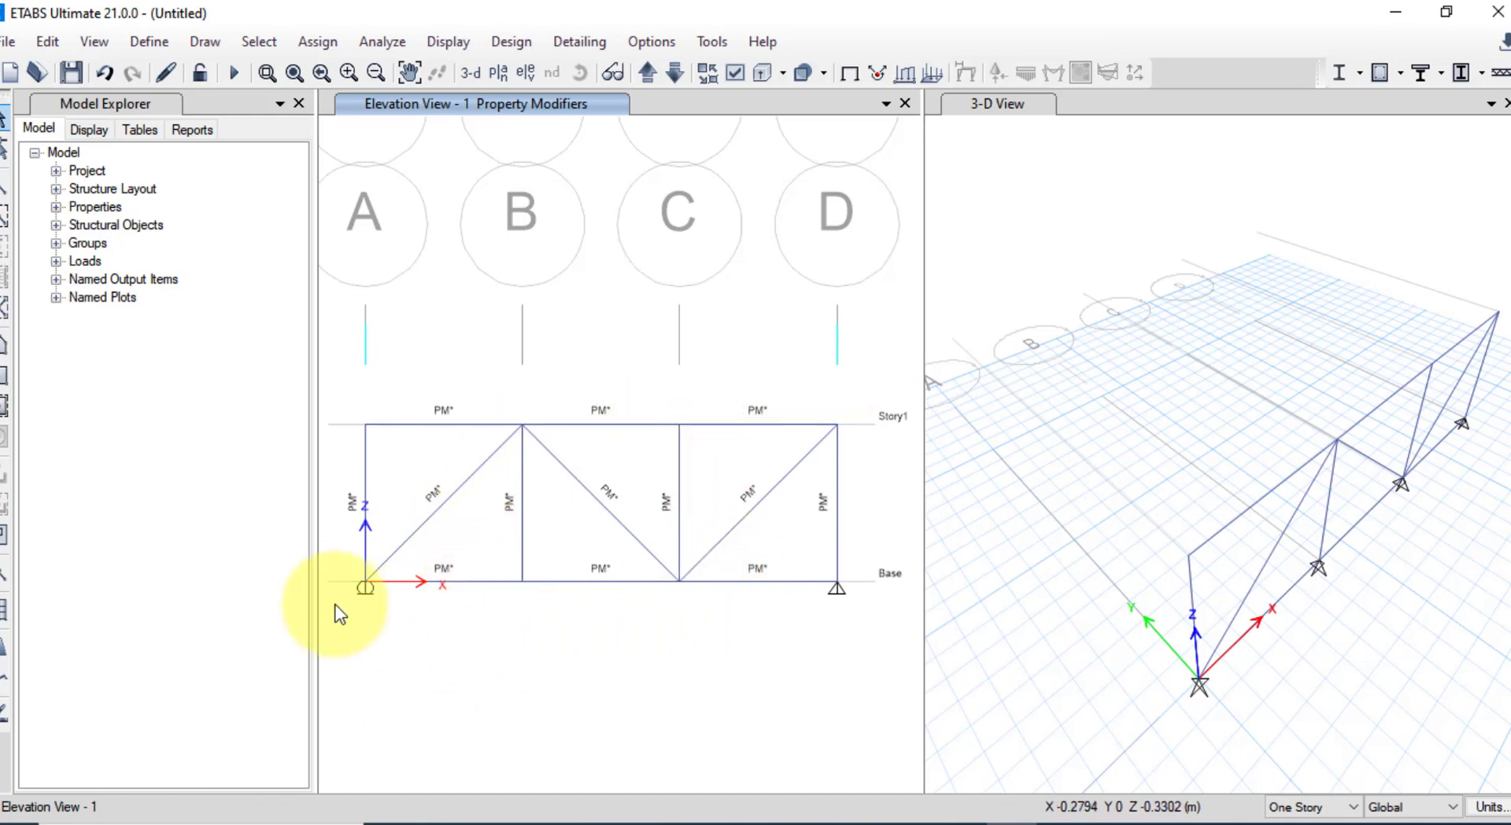
{"action": "left_click", "coordinate": [366, 40]}
{"action": "left_click", "coordinate": [394, 68]}
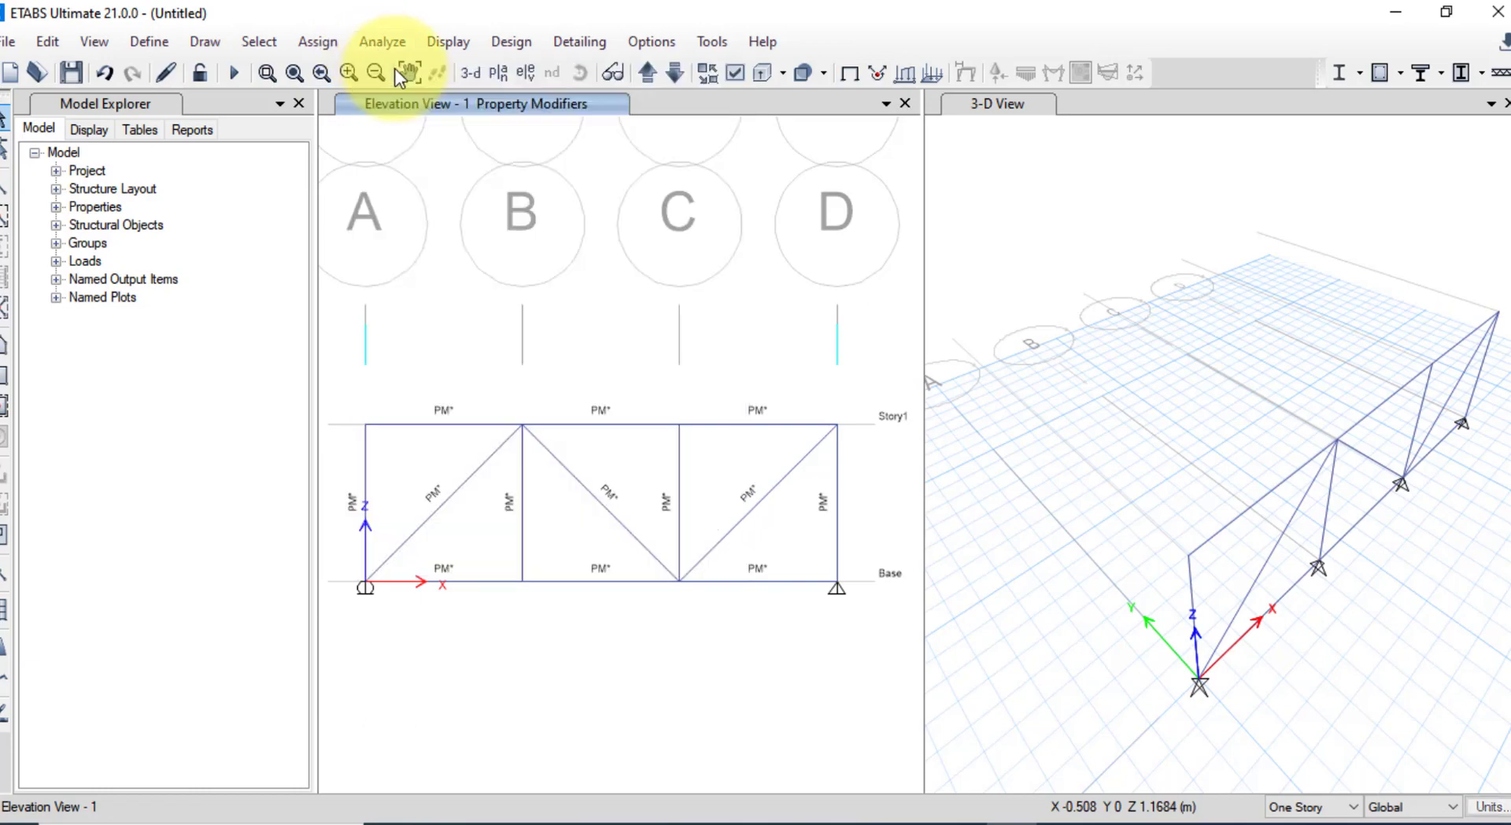
{"action": "left_click", "coordinate": [762, 715]}
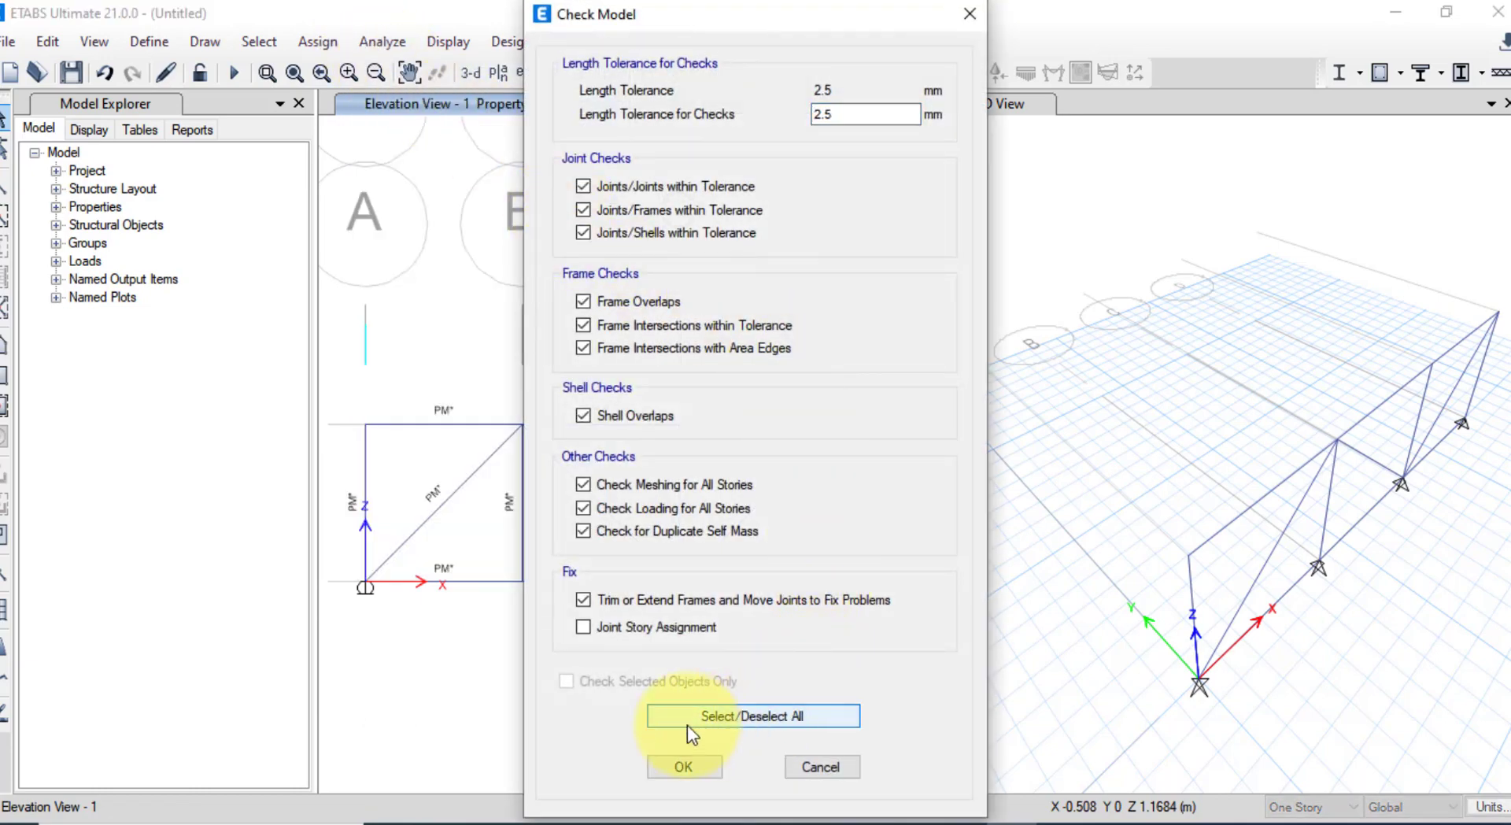
{"action": "left_click", "coordinate": [675, 765]}
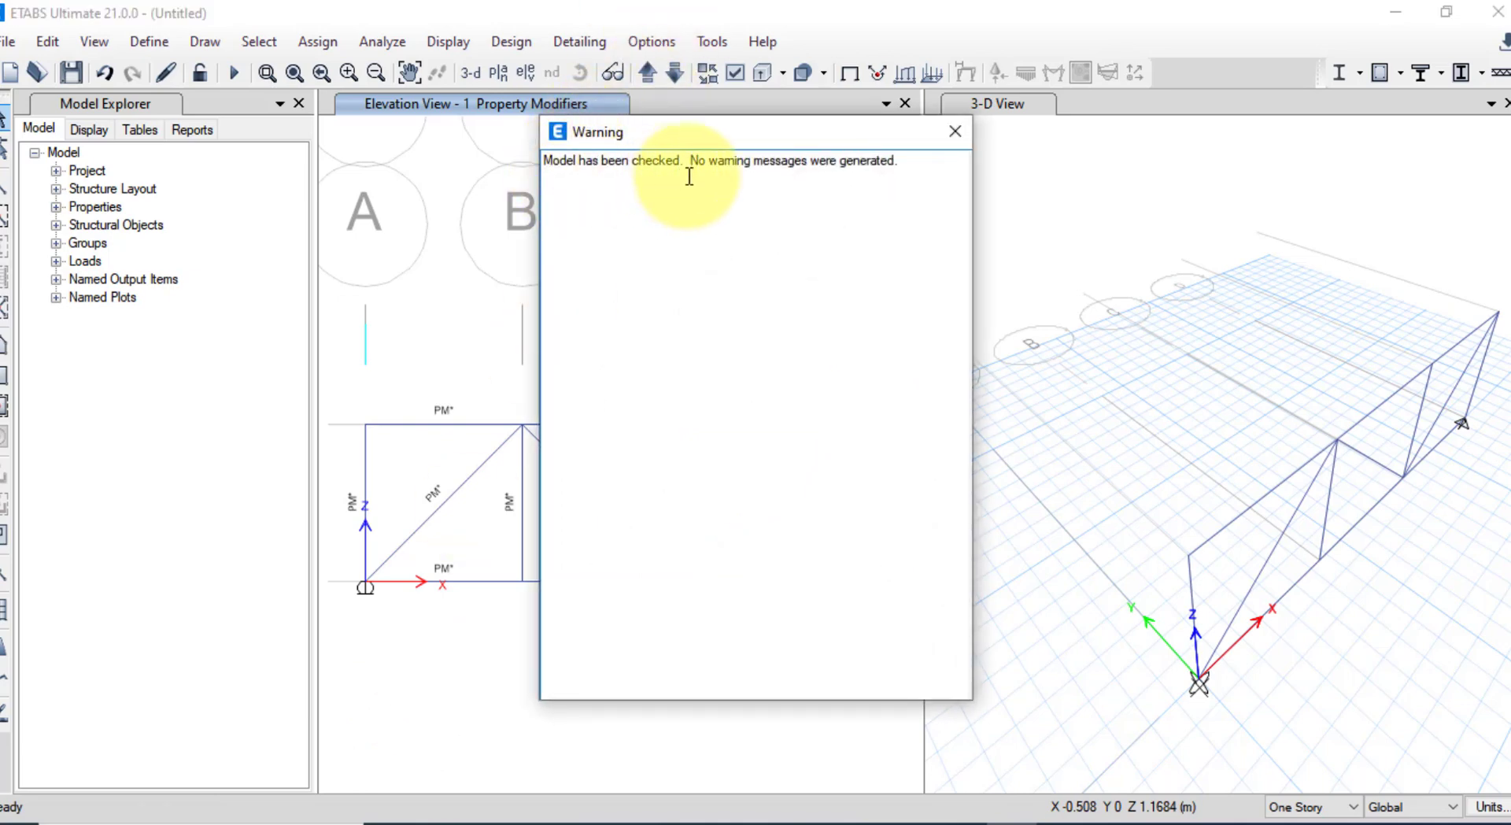
{"action": "left_click", "coordinate": [955, 133]}
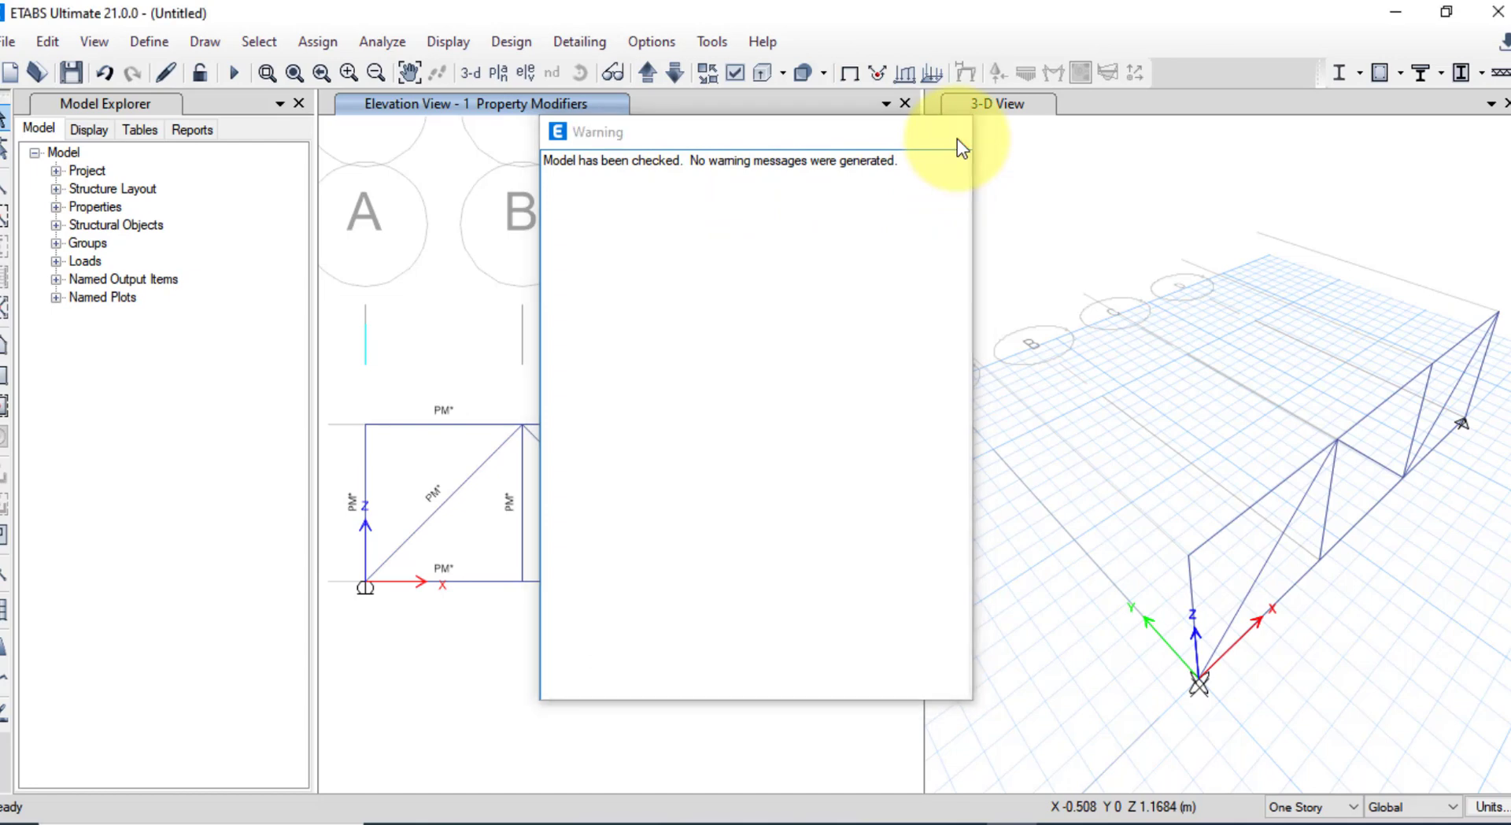
Run the analysis, saving the model file as 6
{"action": "left_click", "coordinate": [230, 77]}
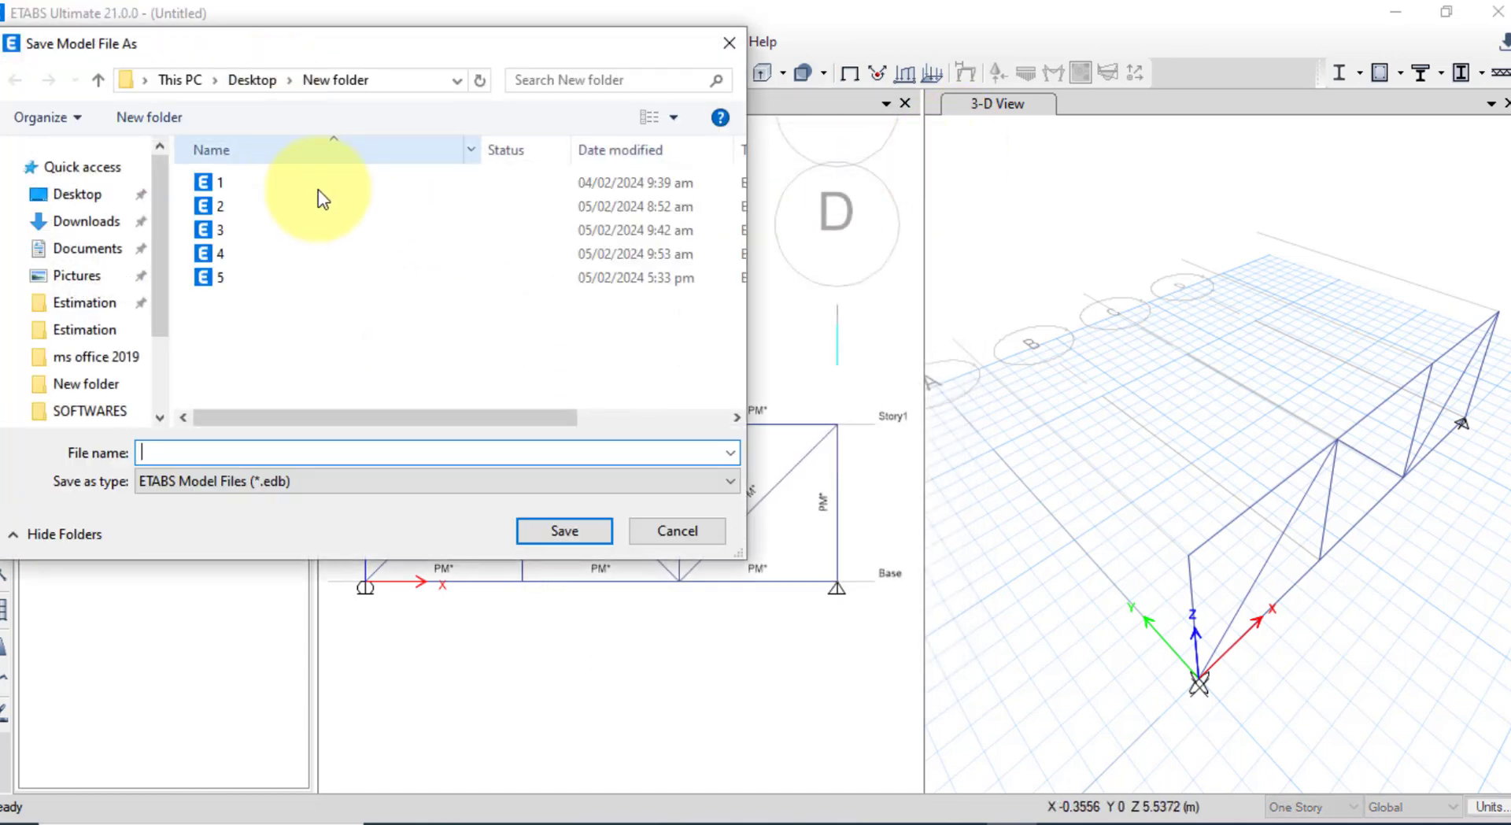
{"action": "type", "text": "6"}
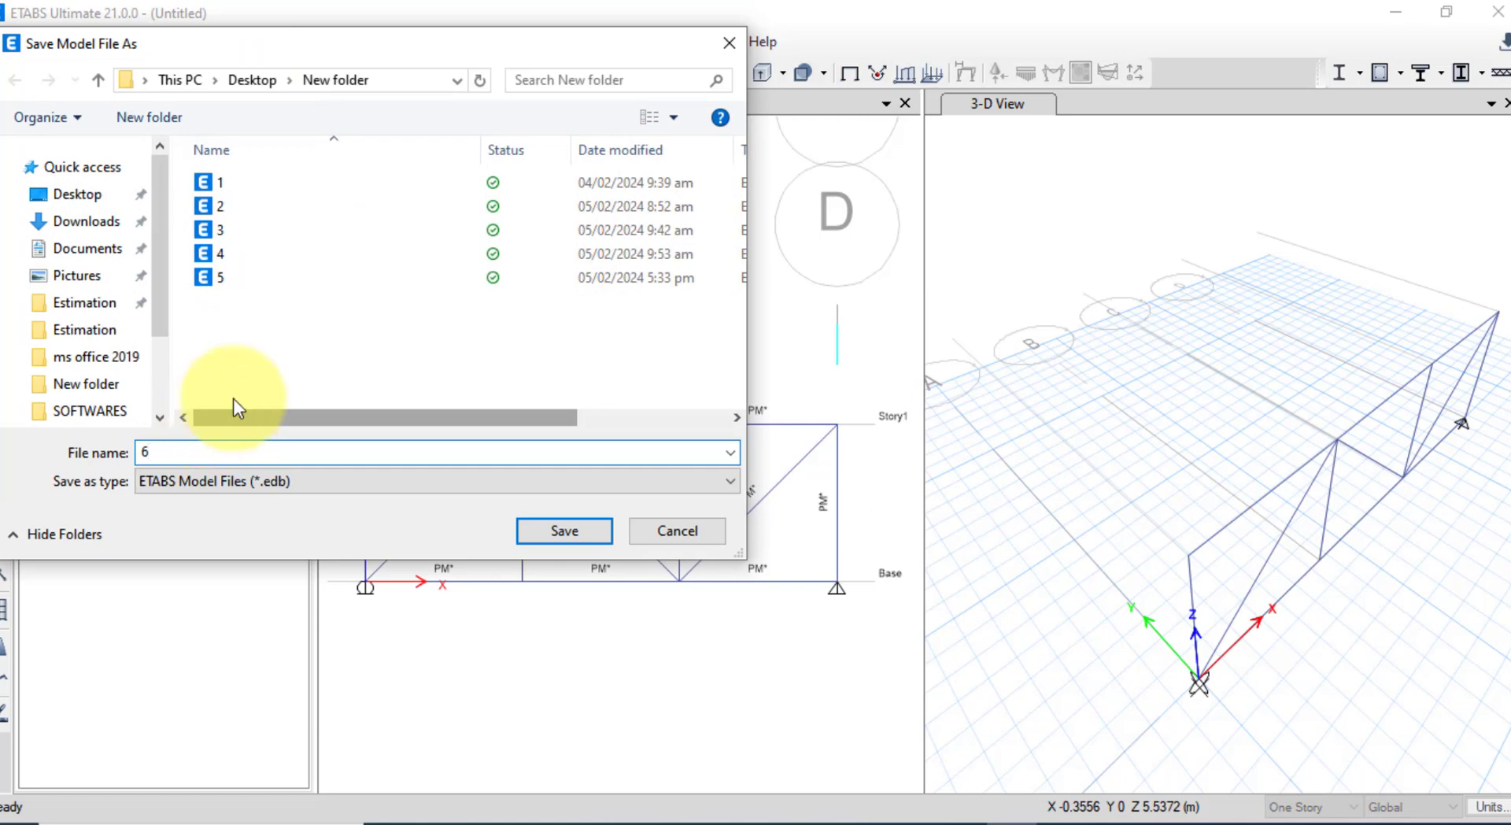
{"action": "left_click", "coordinate": [578, 526]}
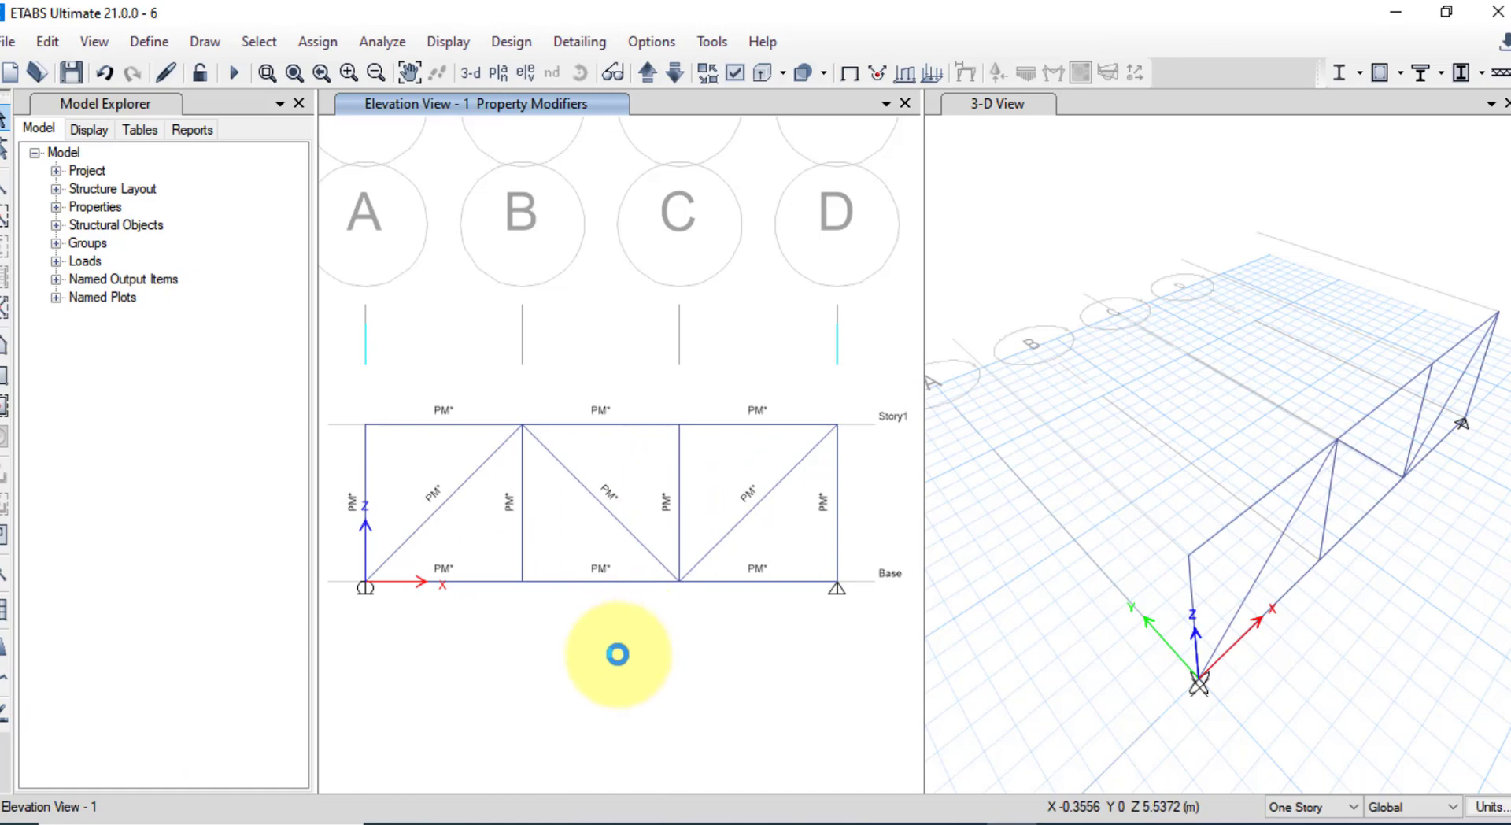
{"action": "key", "text": "F5"}
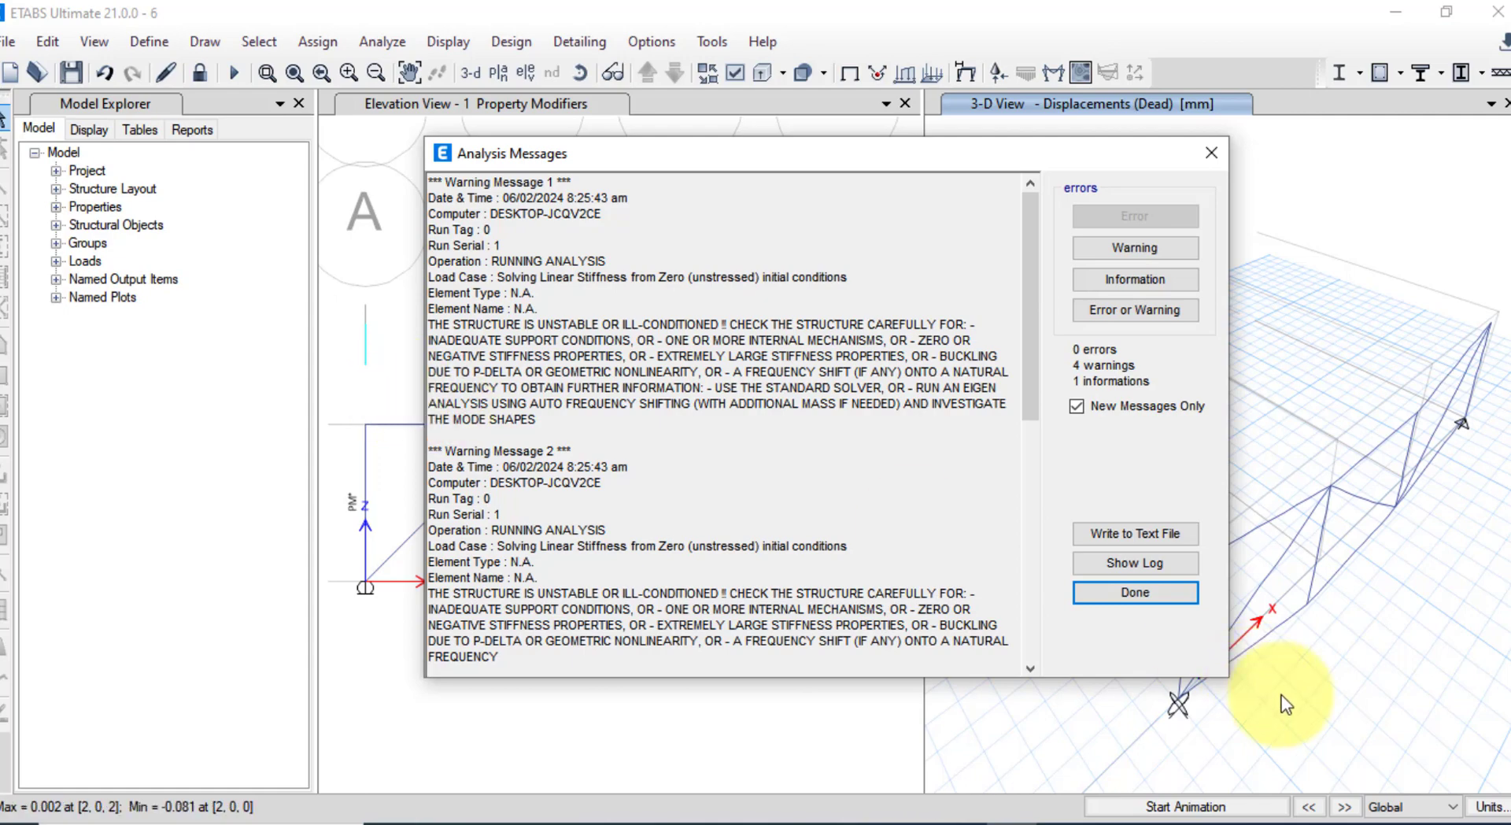
Read through the analysis messages from the run and close them
{"action": "scroll", "coordinate": [571, 440], "scroll_direction": "down", "scroll_amount": 2}
{"action": "scroll", "coordinate": [571, 451], "scroll_direction": "down", "scroll_amount": 5}
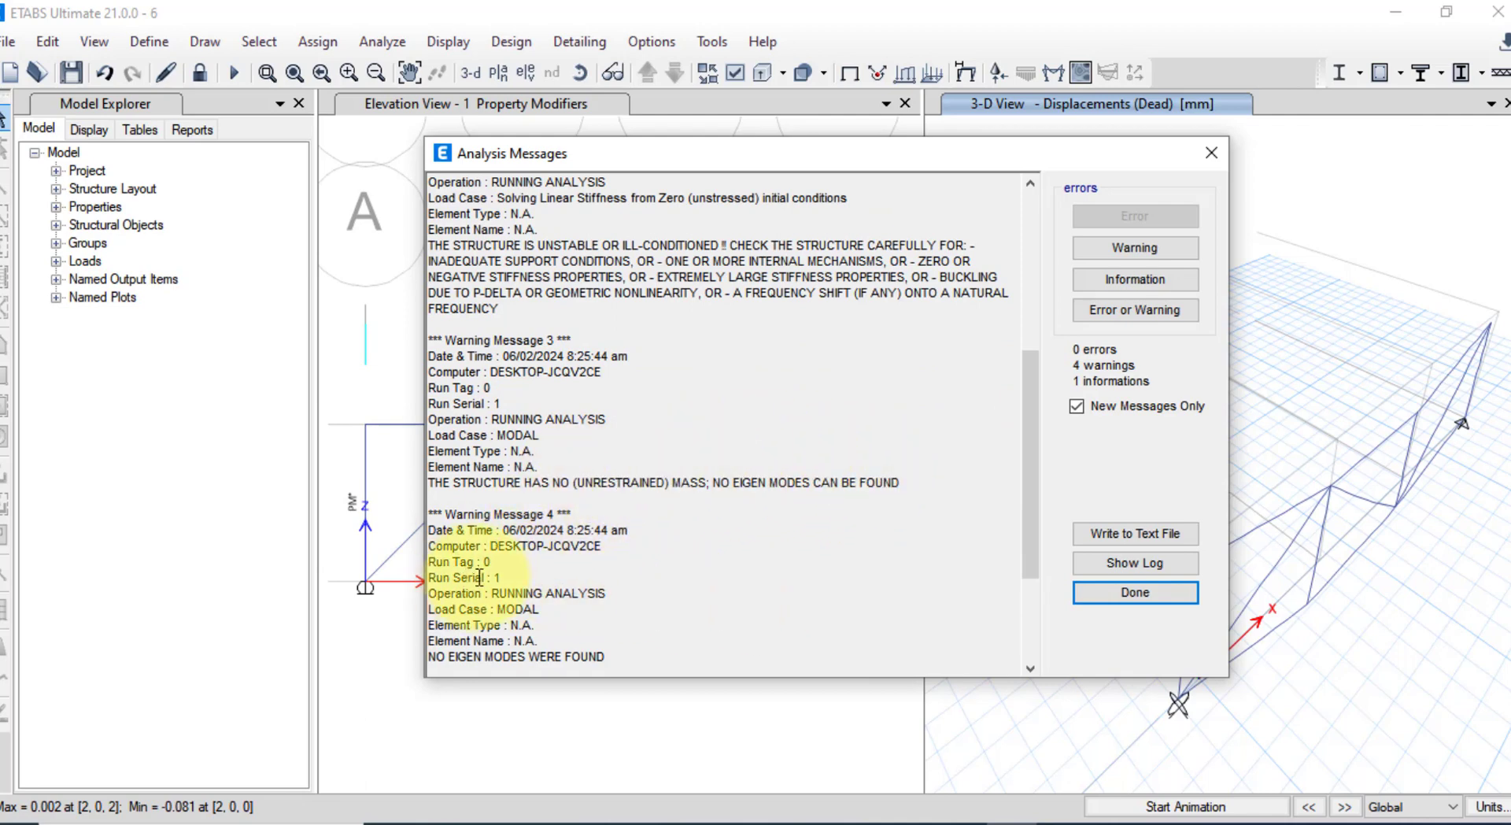
{"action": "scroll", "coordinate": [710, 501], "scroll_direction": "down", "scroll_amount": 3}
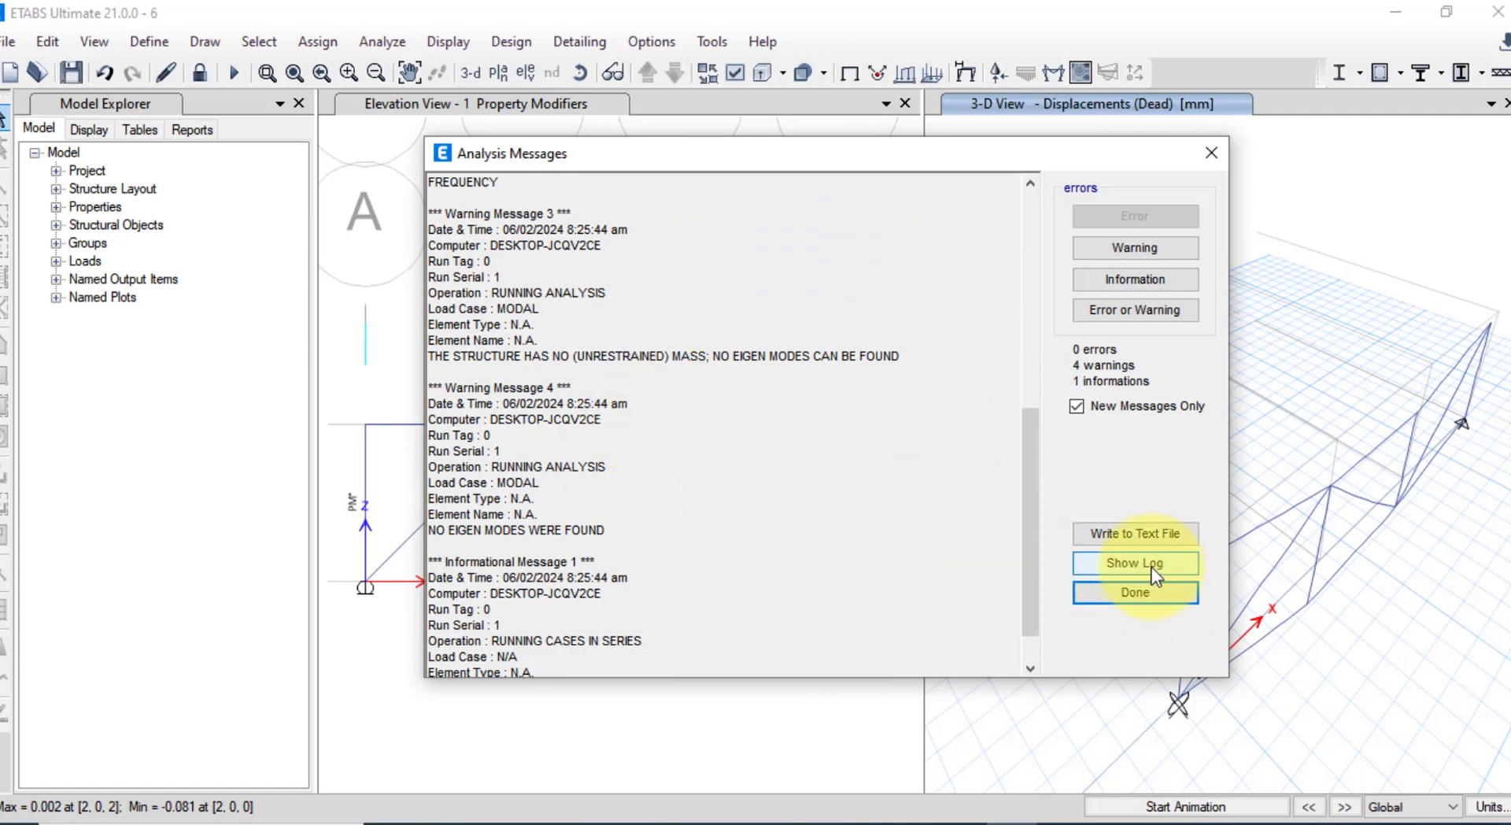
{"action": "left_click", "coordinate": [1129, 590]}
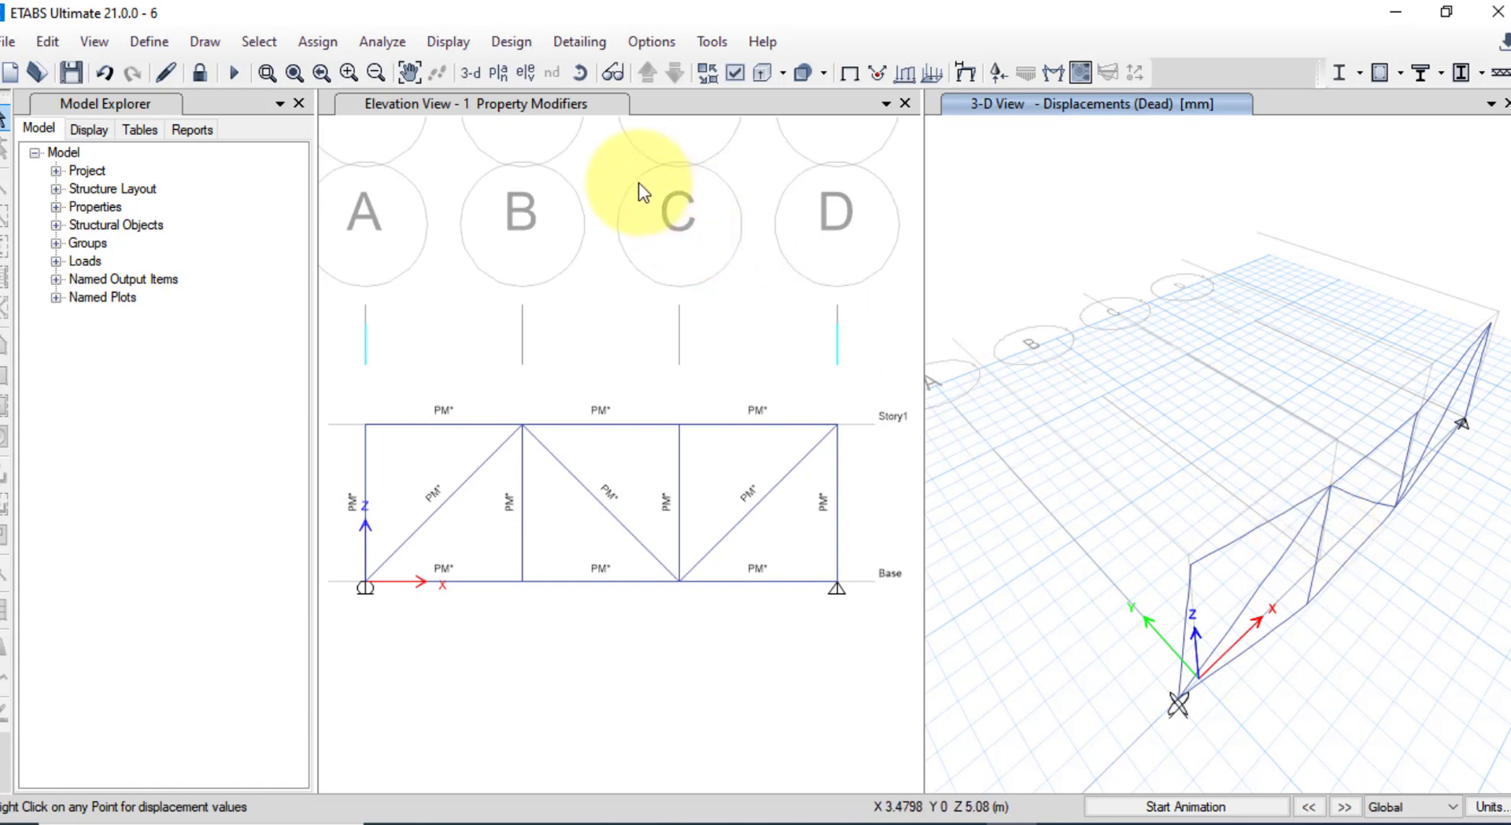
Display the Dead case point reactions Fx and Fz as arrows in the elevation view
{"action": "left_click", "coordinate": [621, 285]}
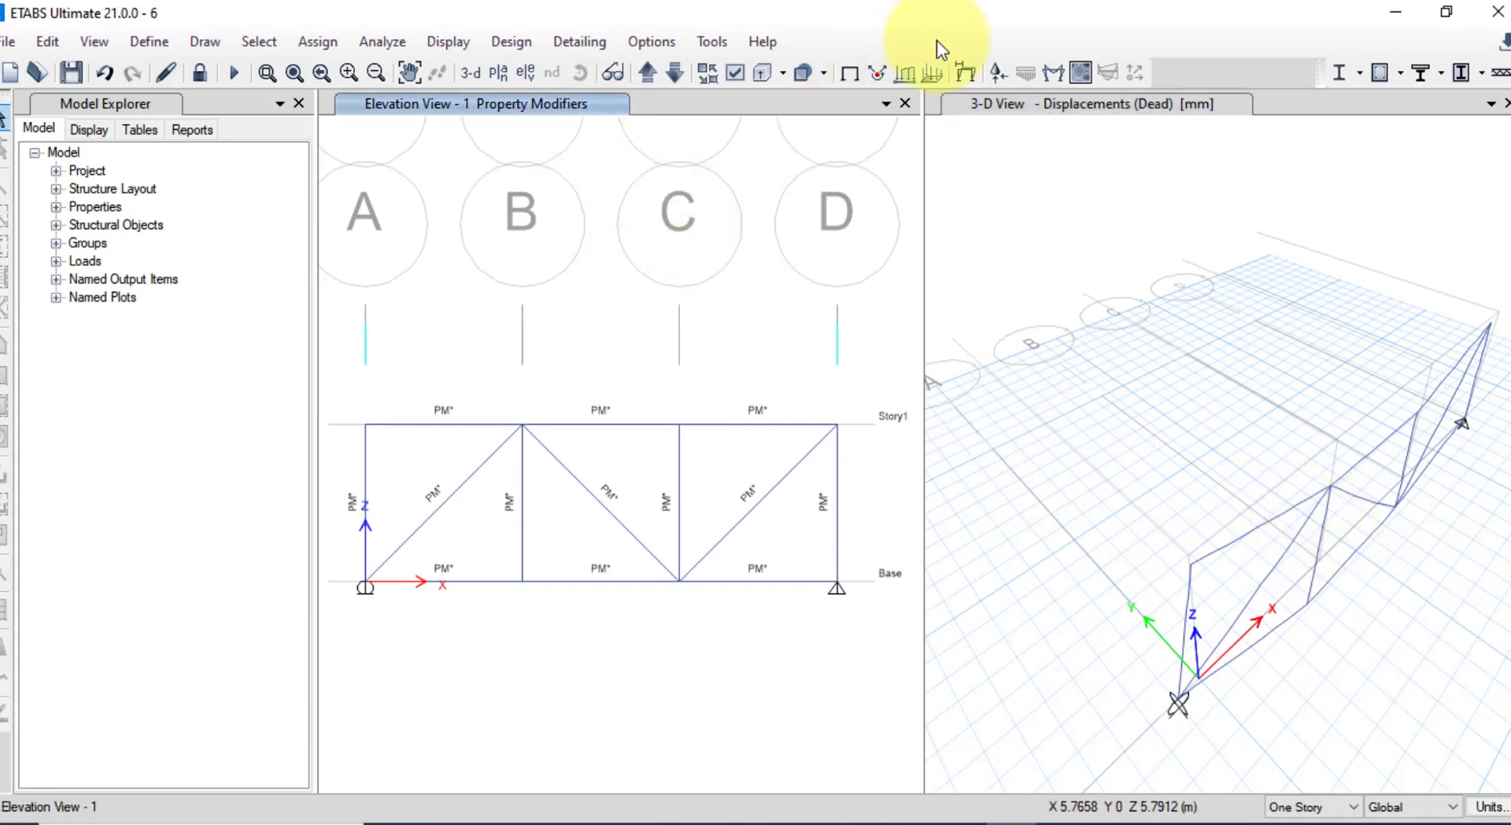
{"action": "left_click", "coordinate": [996, 73]}
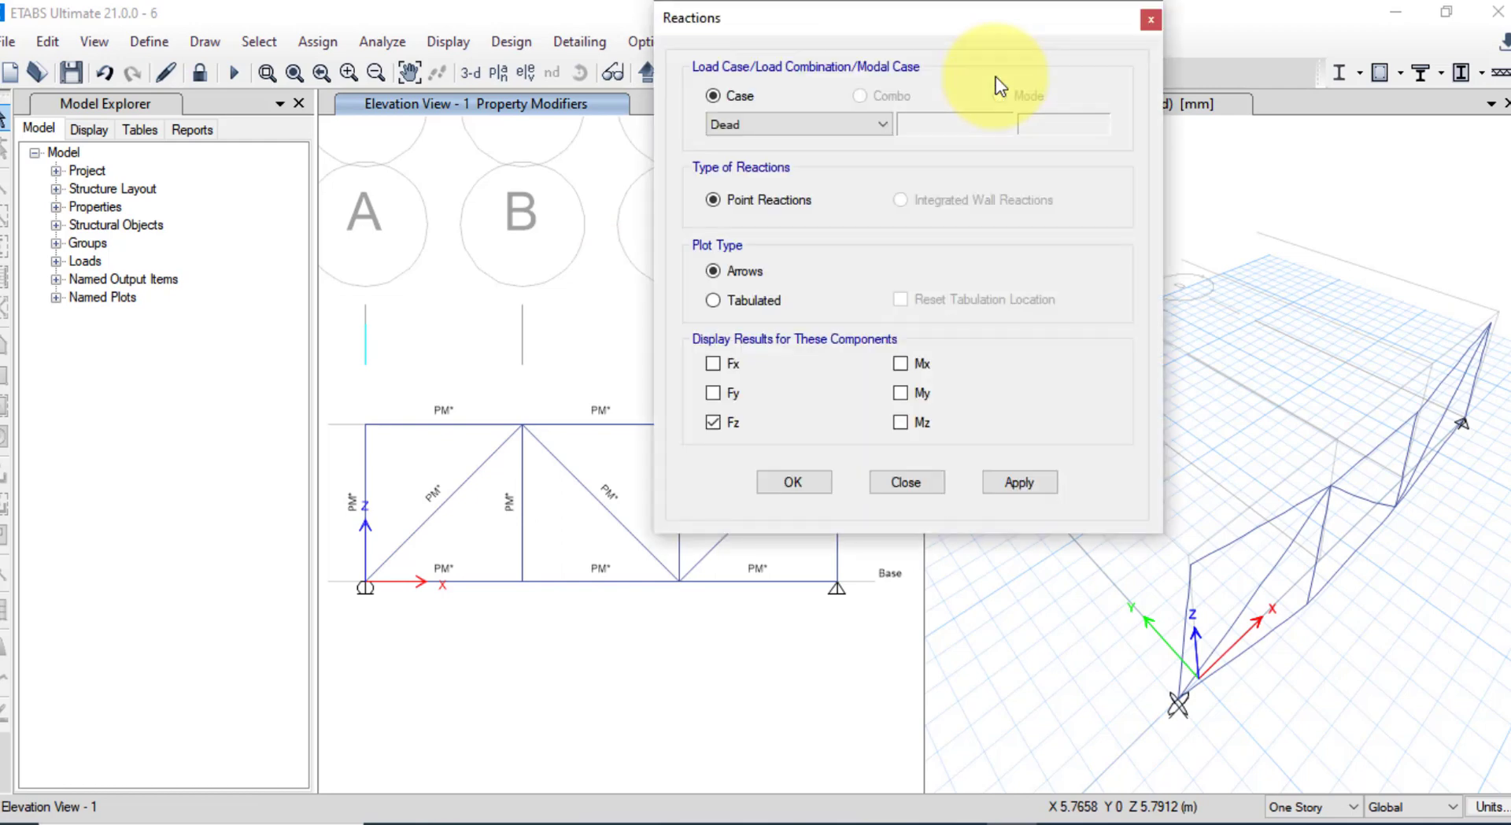
{"action": "left_click", "coordinate": [713, 364]}
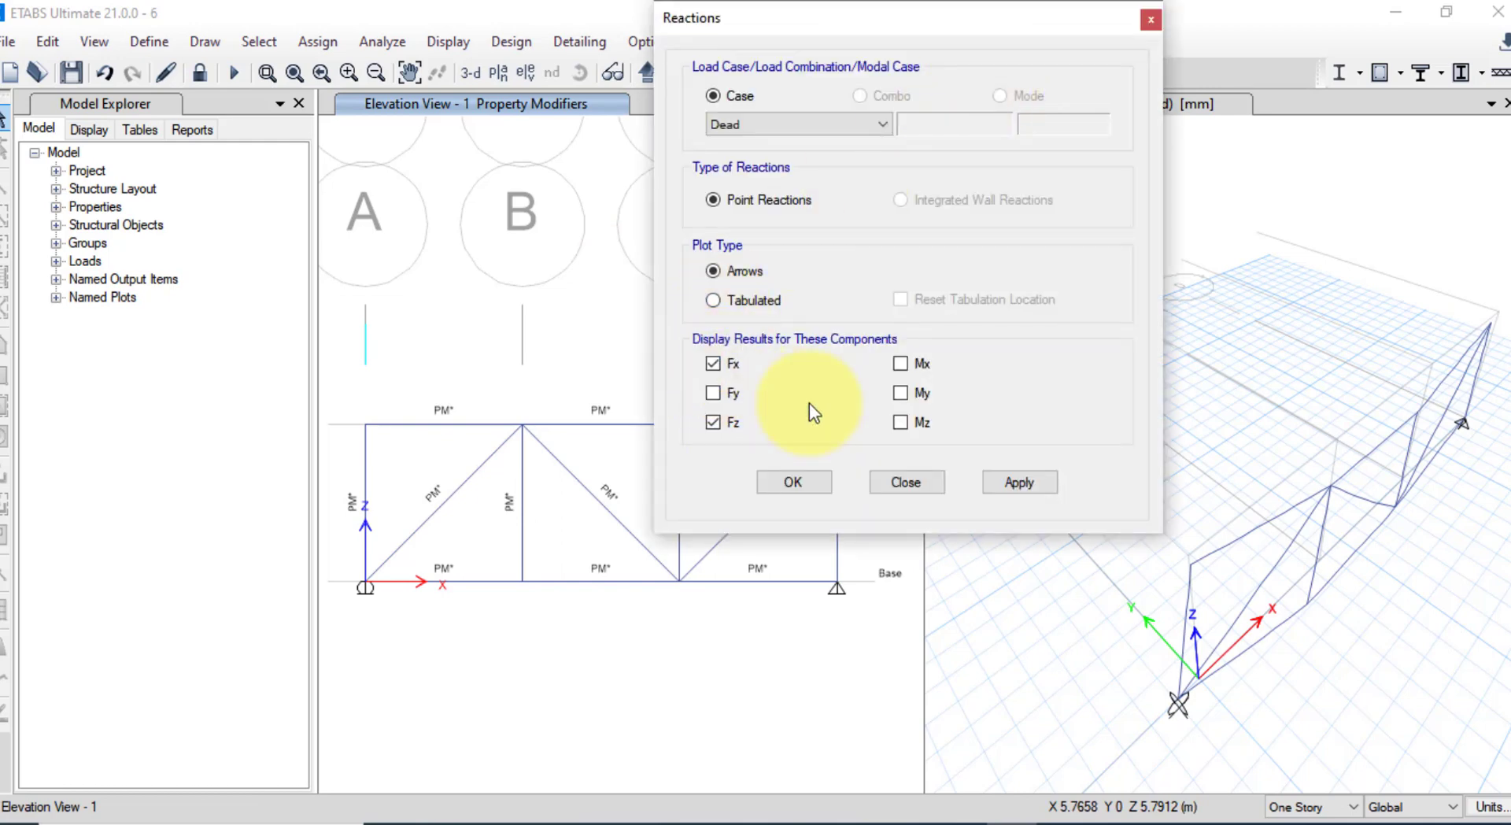
{"action": "left_click", "coordinate": [1014, 482]}
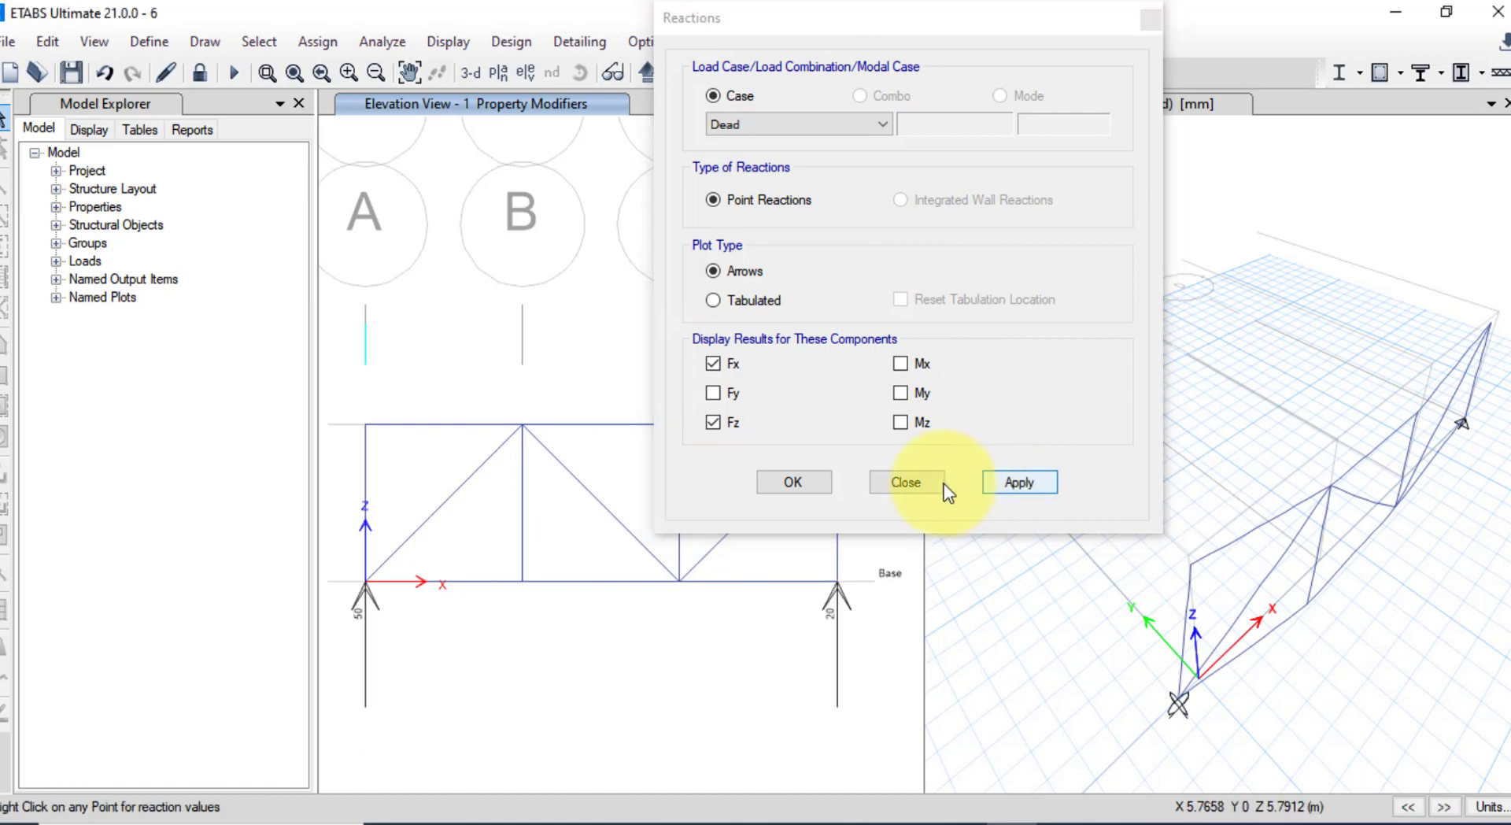
{"action": "left_click", "coordinate": [818, 488]}
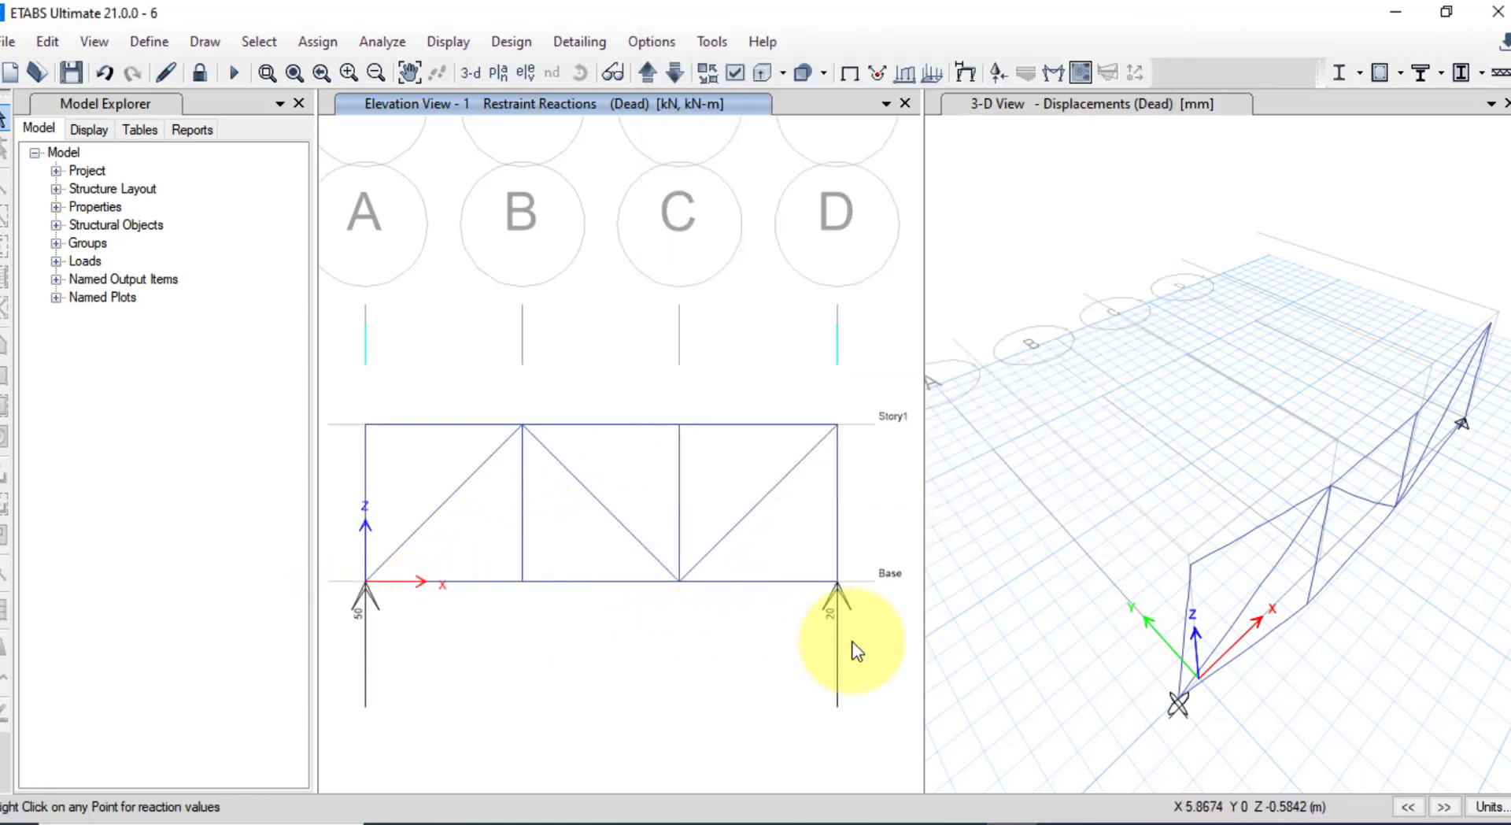
Review the support reactions and member force results of Problem 3-2 in the browser, then return to ETABS
{"action": "left_click", "coordinate": [762, 824]}
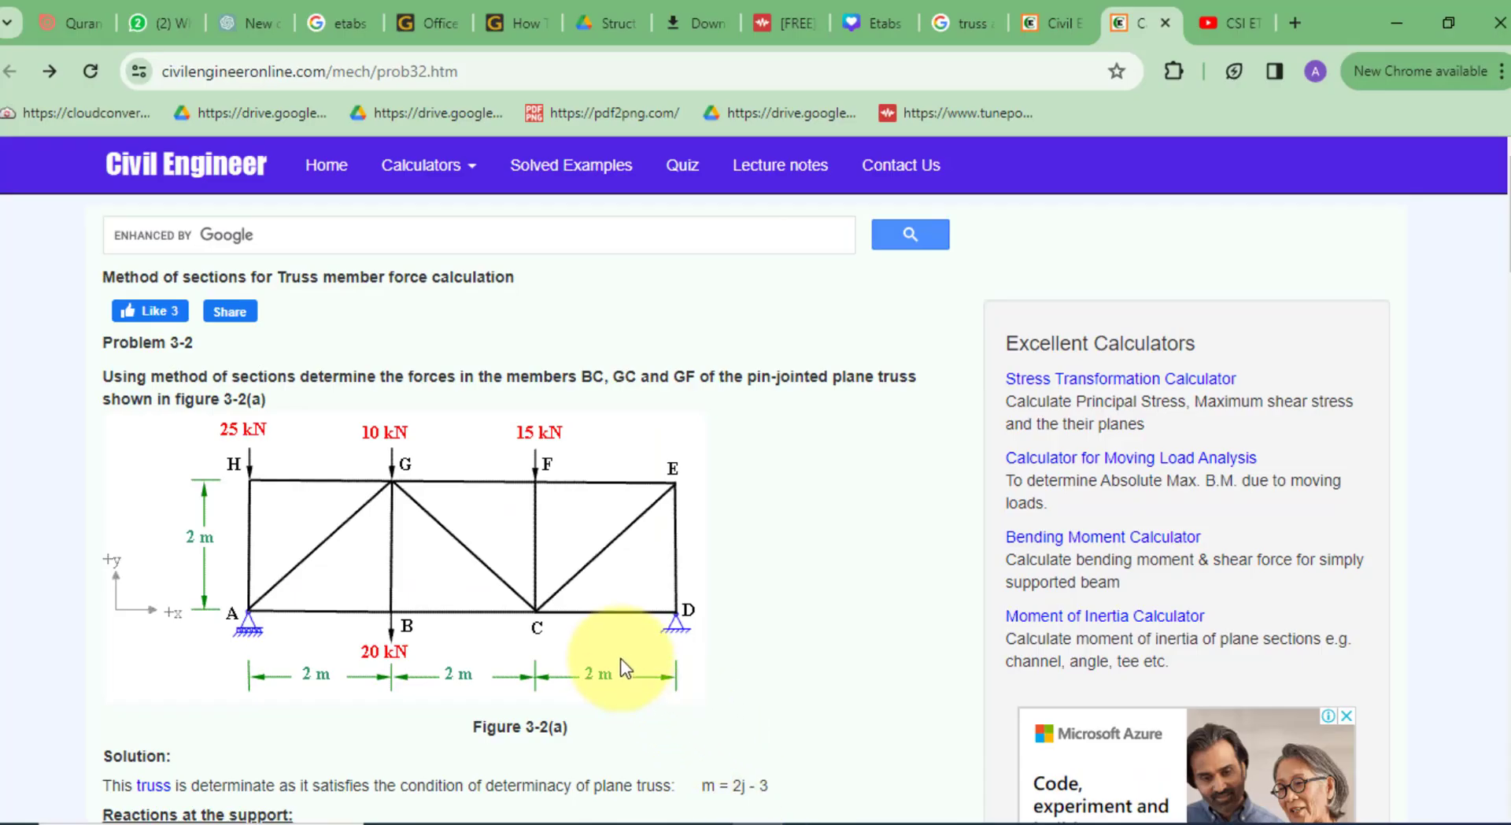
{"action": "scroll", "coordinate": [620, 659], "scroll_direction": "down", "scroll_amount": 6}
{"action": "scroll", "coordinate": [624, 667], "scroll_direction": "down", "scroll_amount": 6}
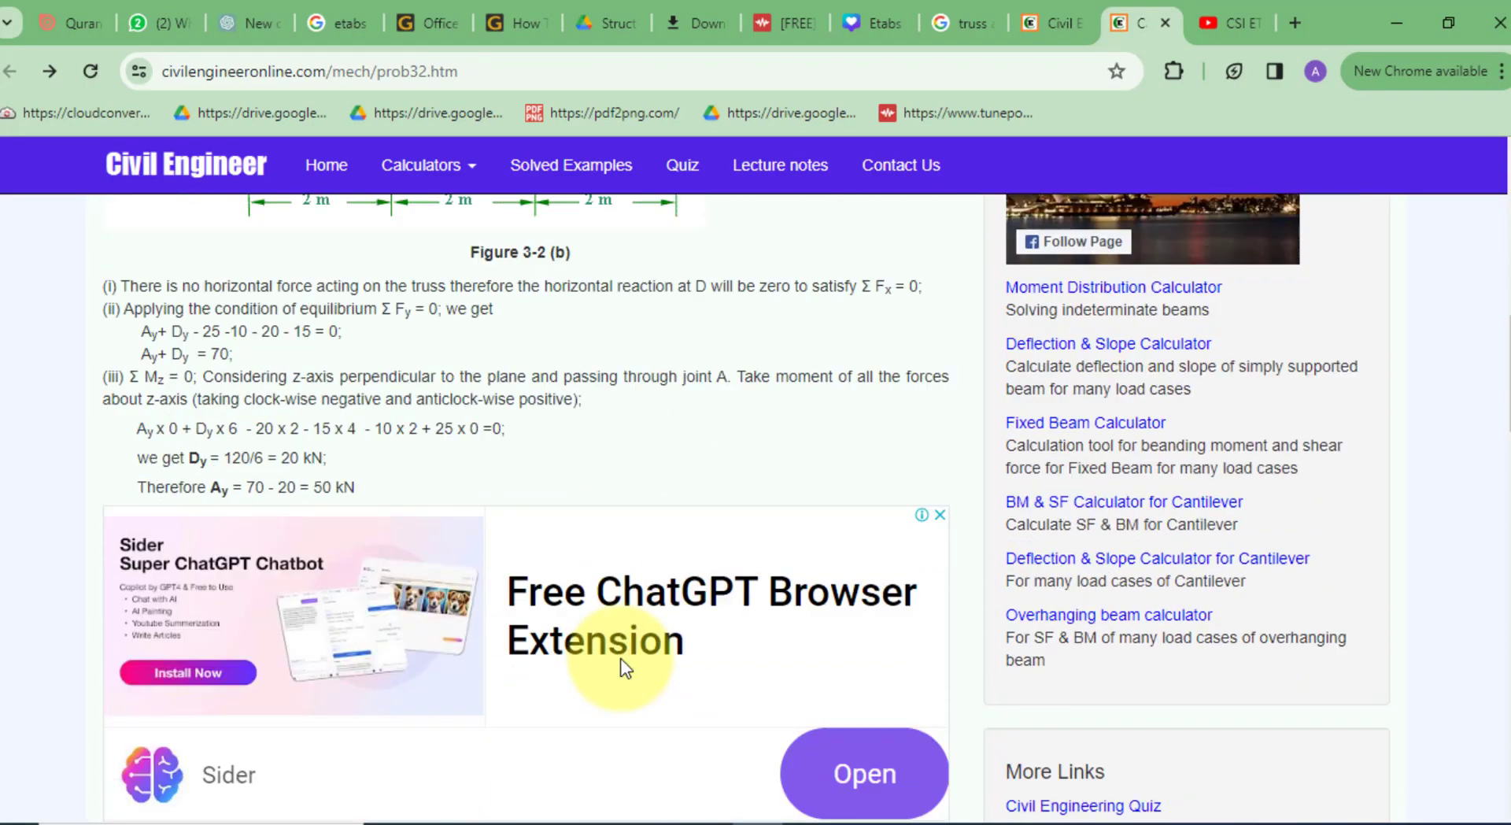
{"action": "scroll", "coordinate": [624, 667], "scroll_direction": "up", "scroll_amount": 3}
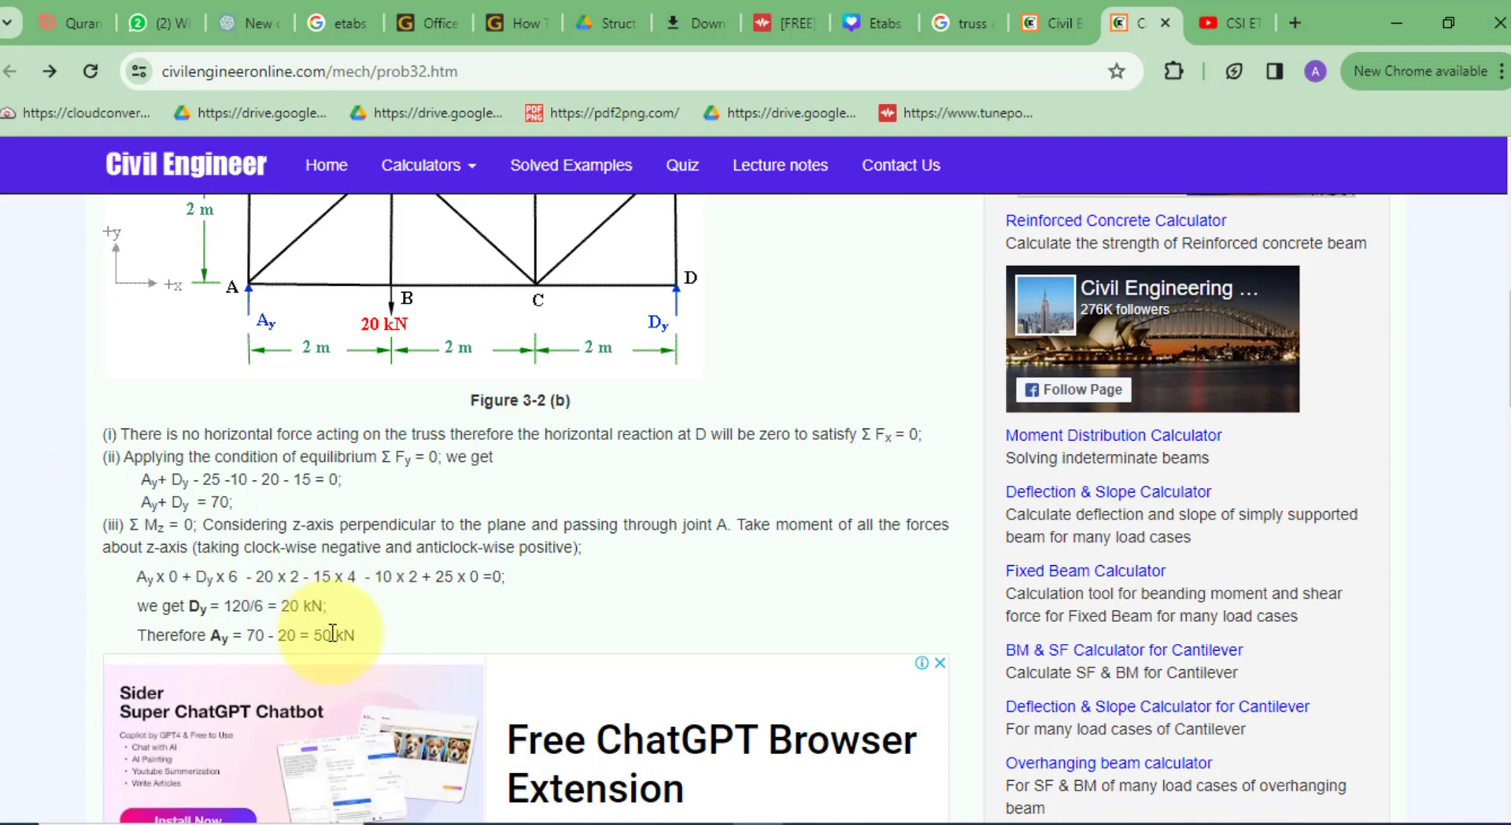
{"action": "scroll", "coordinate": [348, 503], "scroll_direction": "down", "scroll_amount": 10}
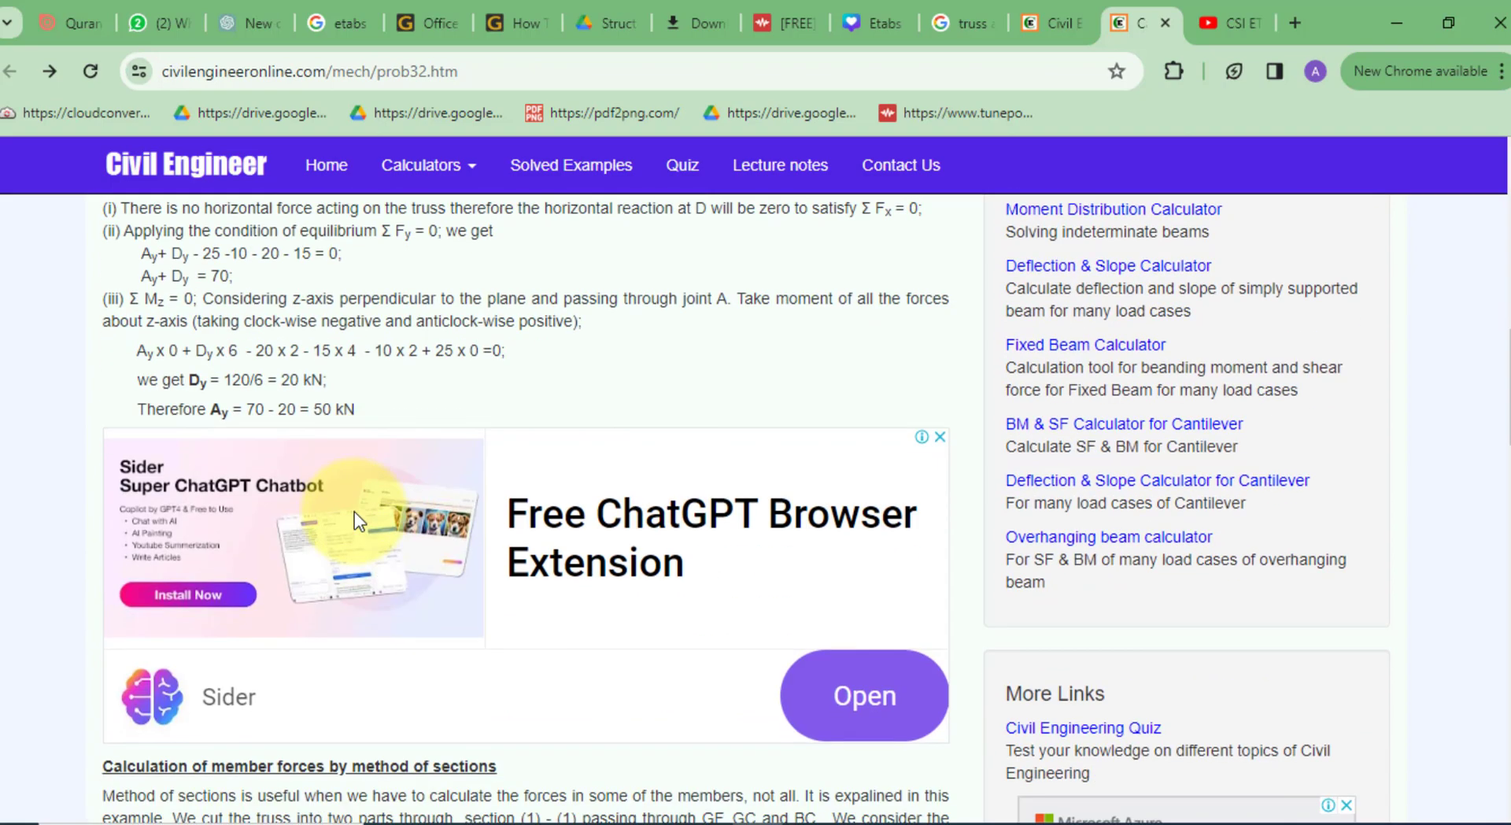
{"action": "scroll", "coordinate": [588, 536], "scroll_direction": "down", "scroll_amount": 1}
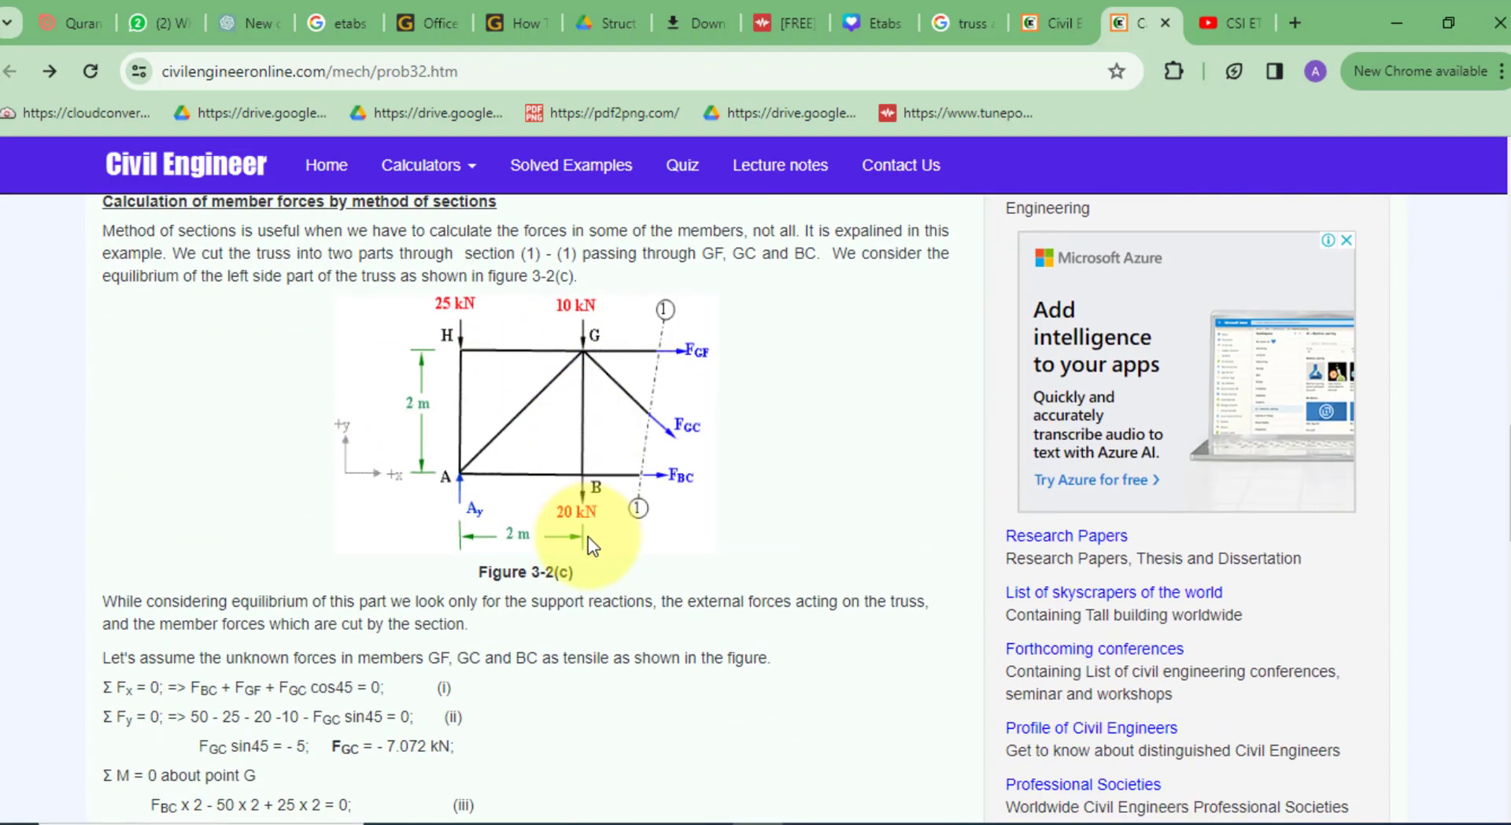
{"action": "scroll", "coordinate": [588, 536], "scroll_direction": "up", "scroll_amount": 1}
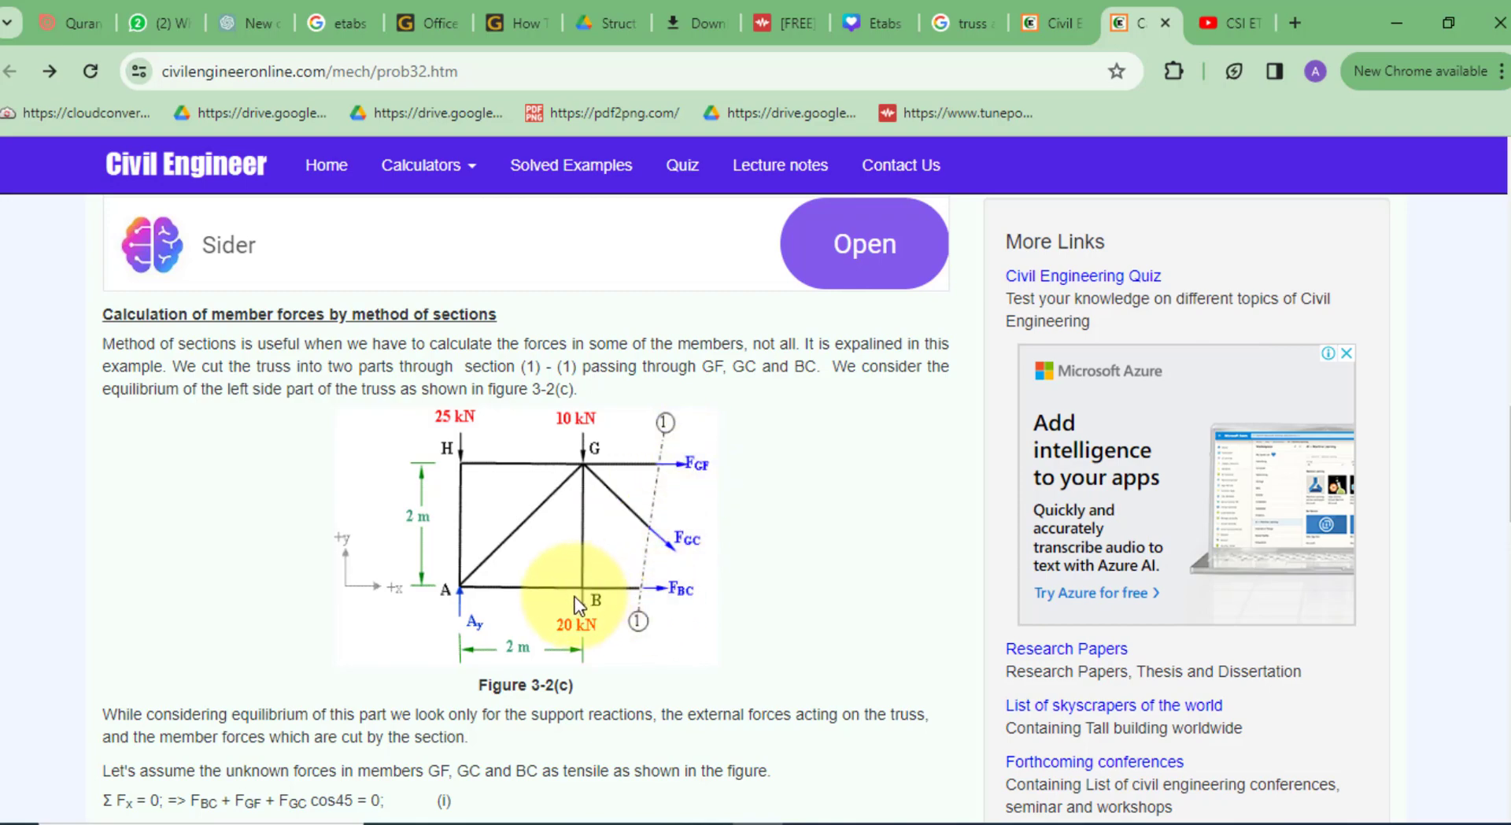
{"action": "scroll", "coordinate": [575, 587], "scroll_direction": "down", "scroll_amount": 7}
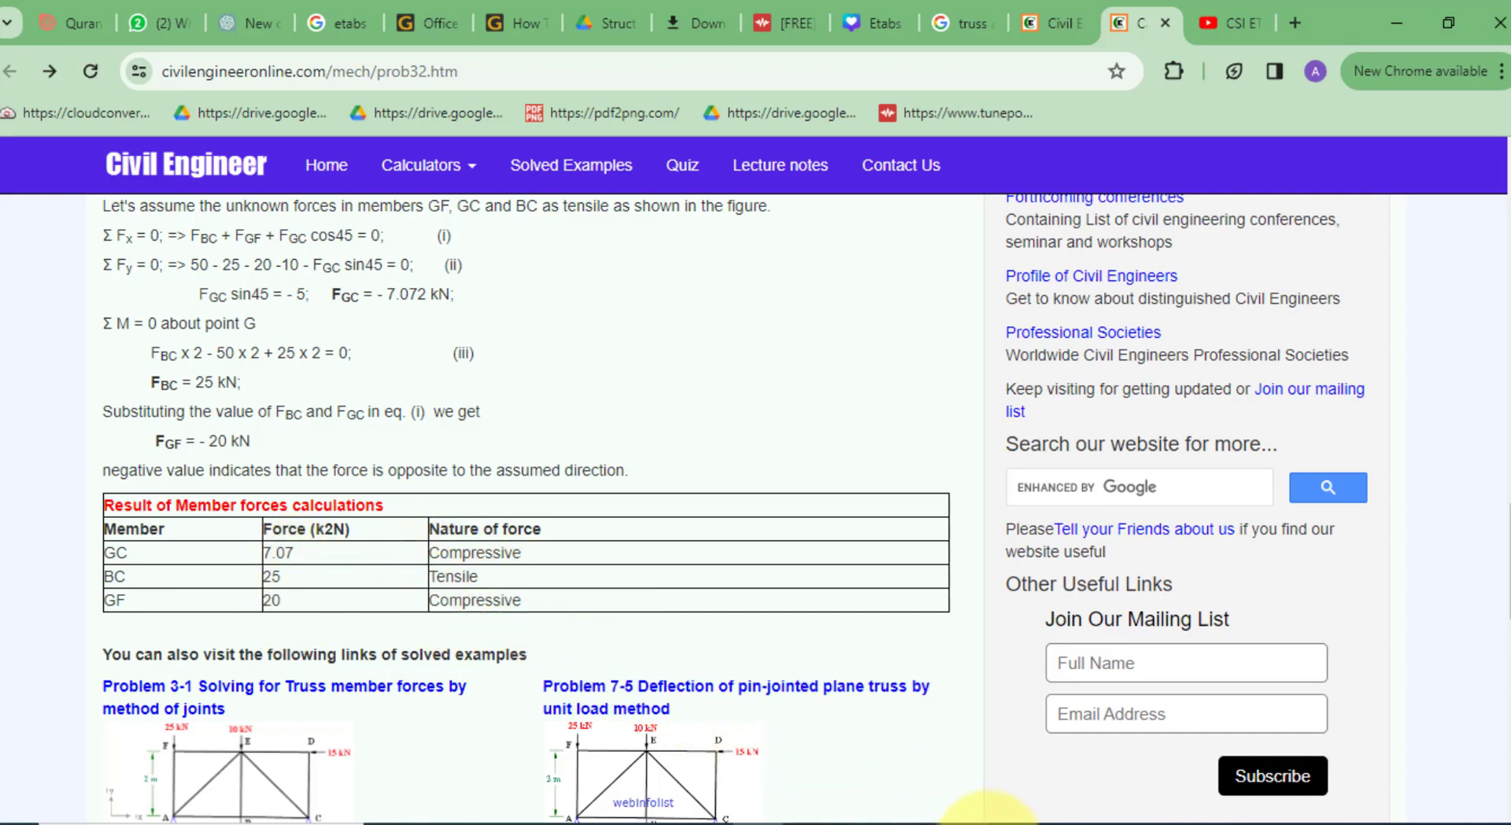
{"action": "left_click", "coordinate": [990, 823]}
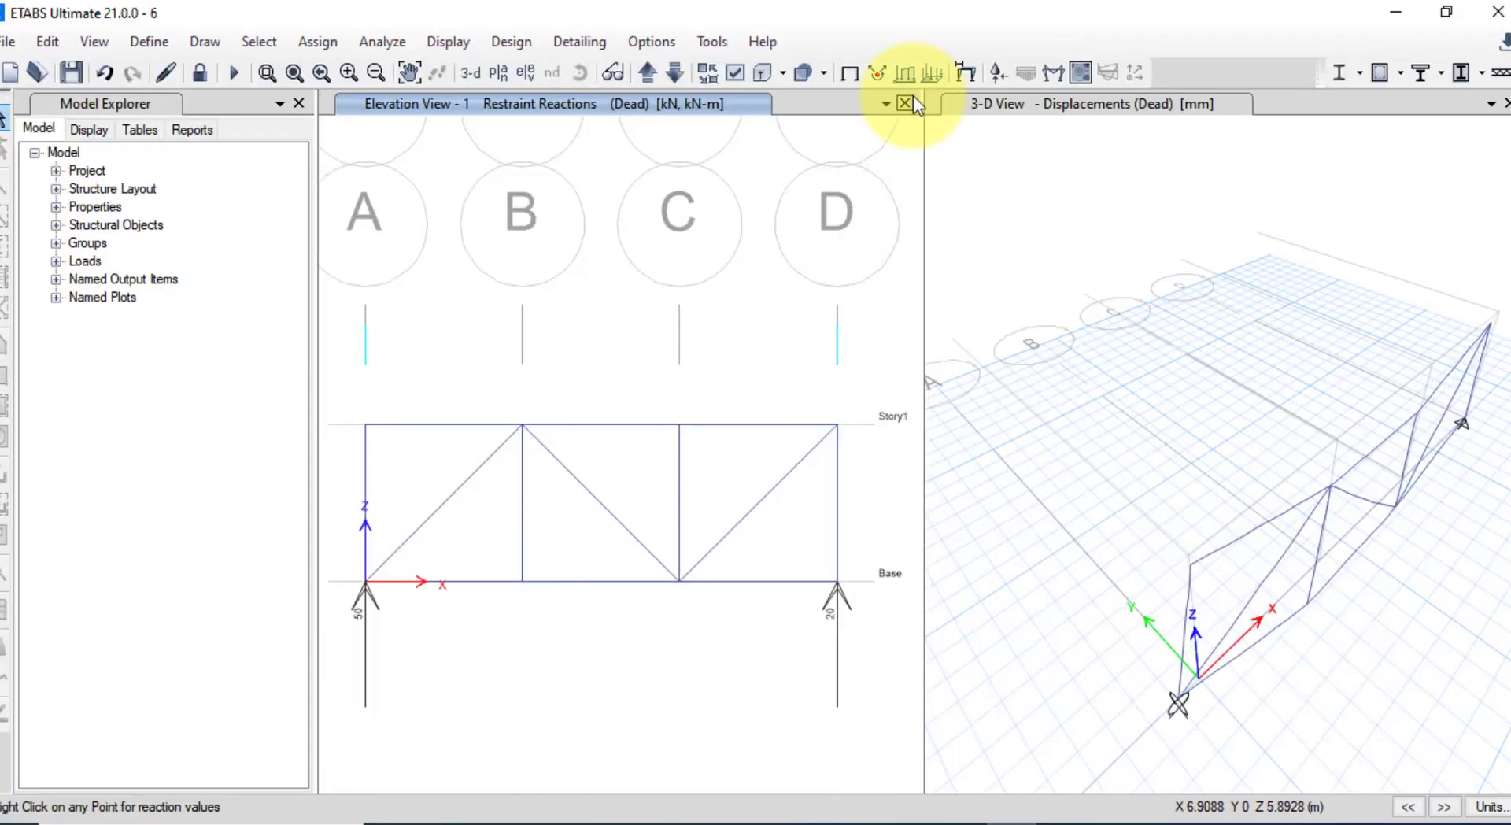
Display the Dead case Axial Force diagram for frames in the elevation view, filled and with values at controlling stations
{"action": "left_click", "coordinate": [1051, 71]}
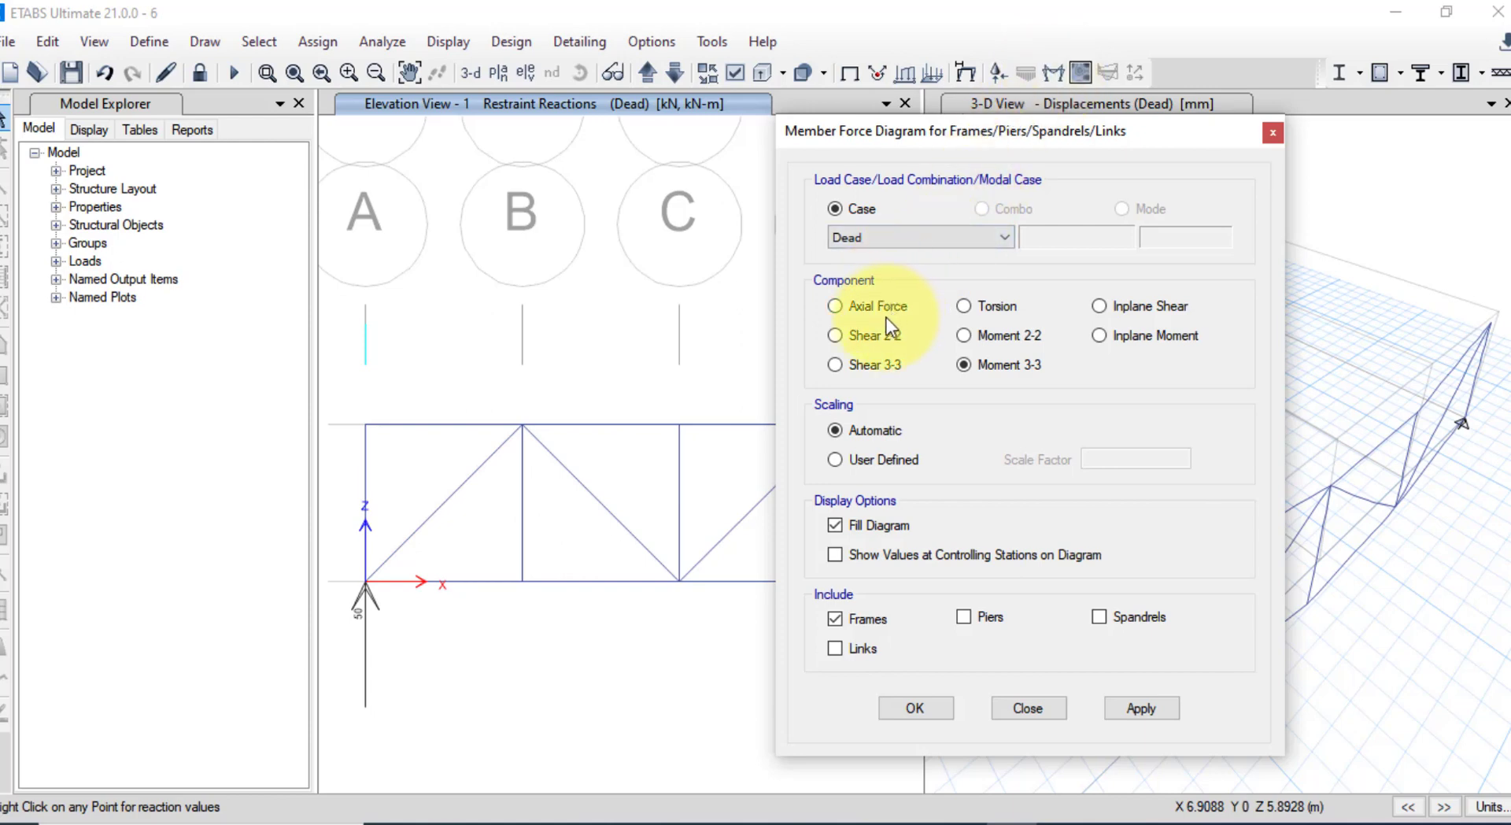
{"action": "left_click", "coordinate": [866, 311]}
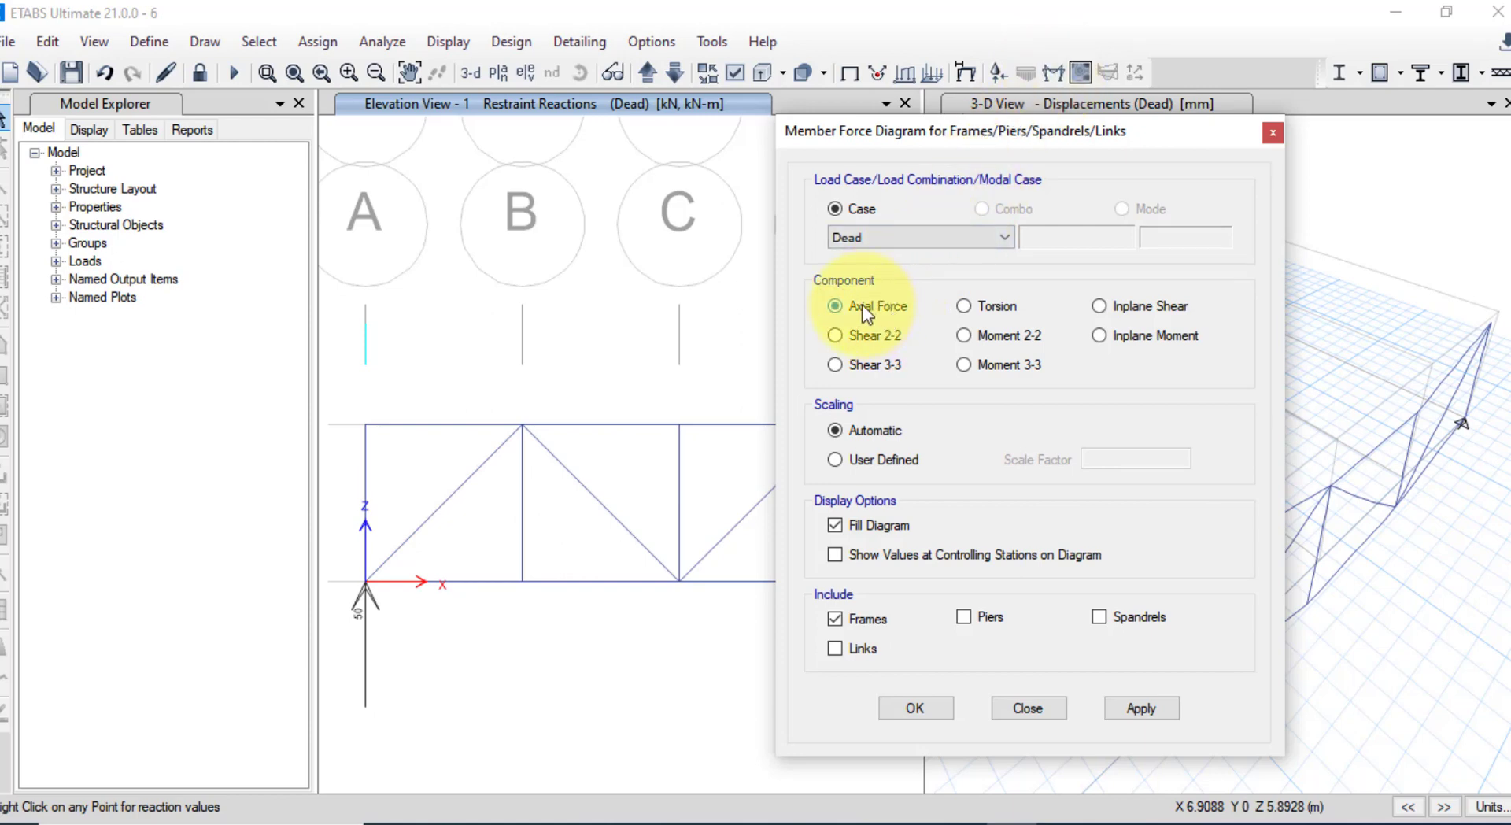
{"action": "left_click", "coordinate": [850, 554]}
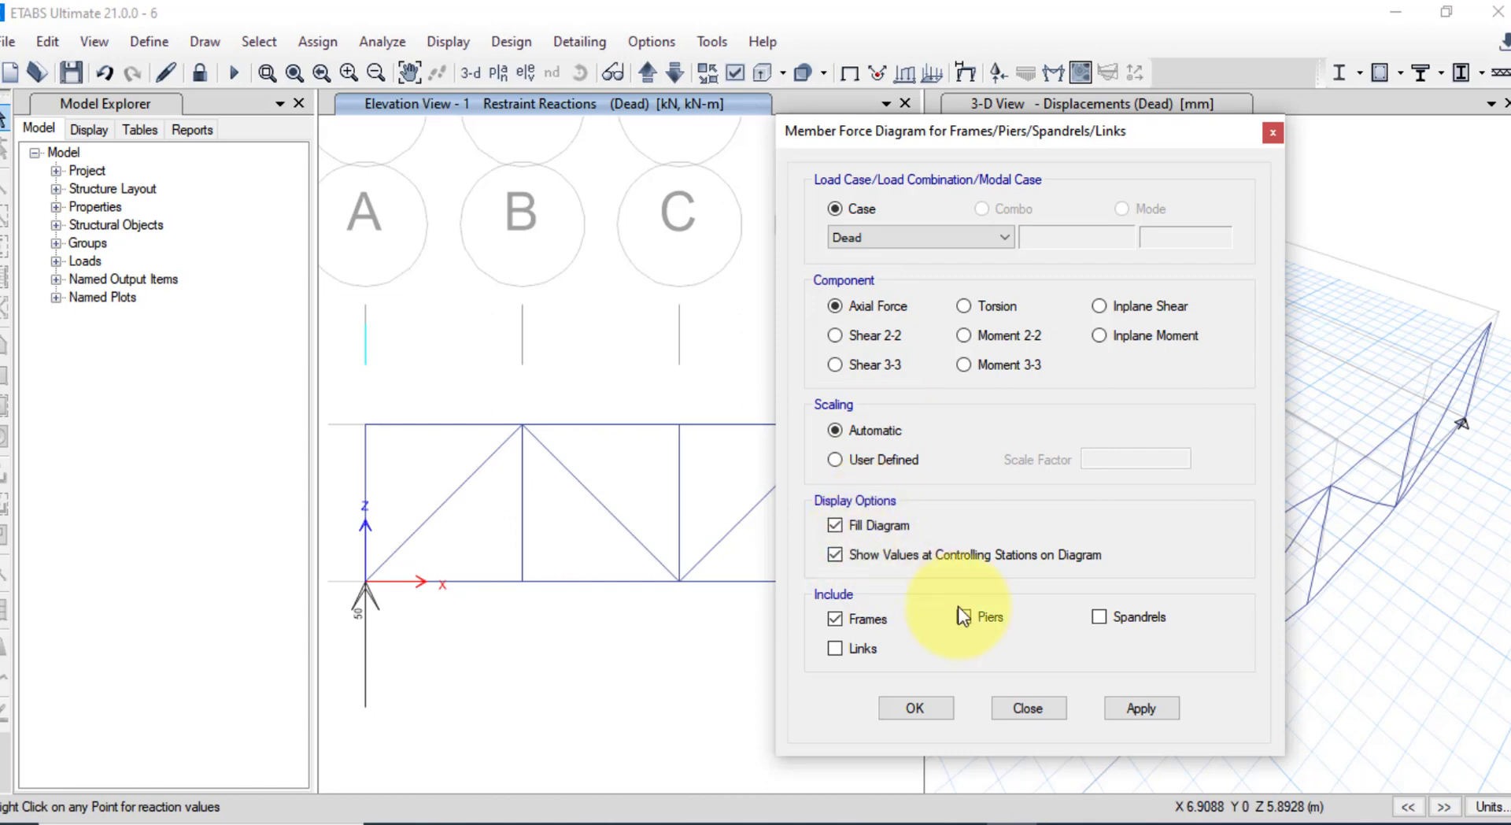
{"action": "left_click", "coordinate": [1140, 708]}
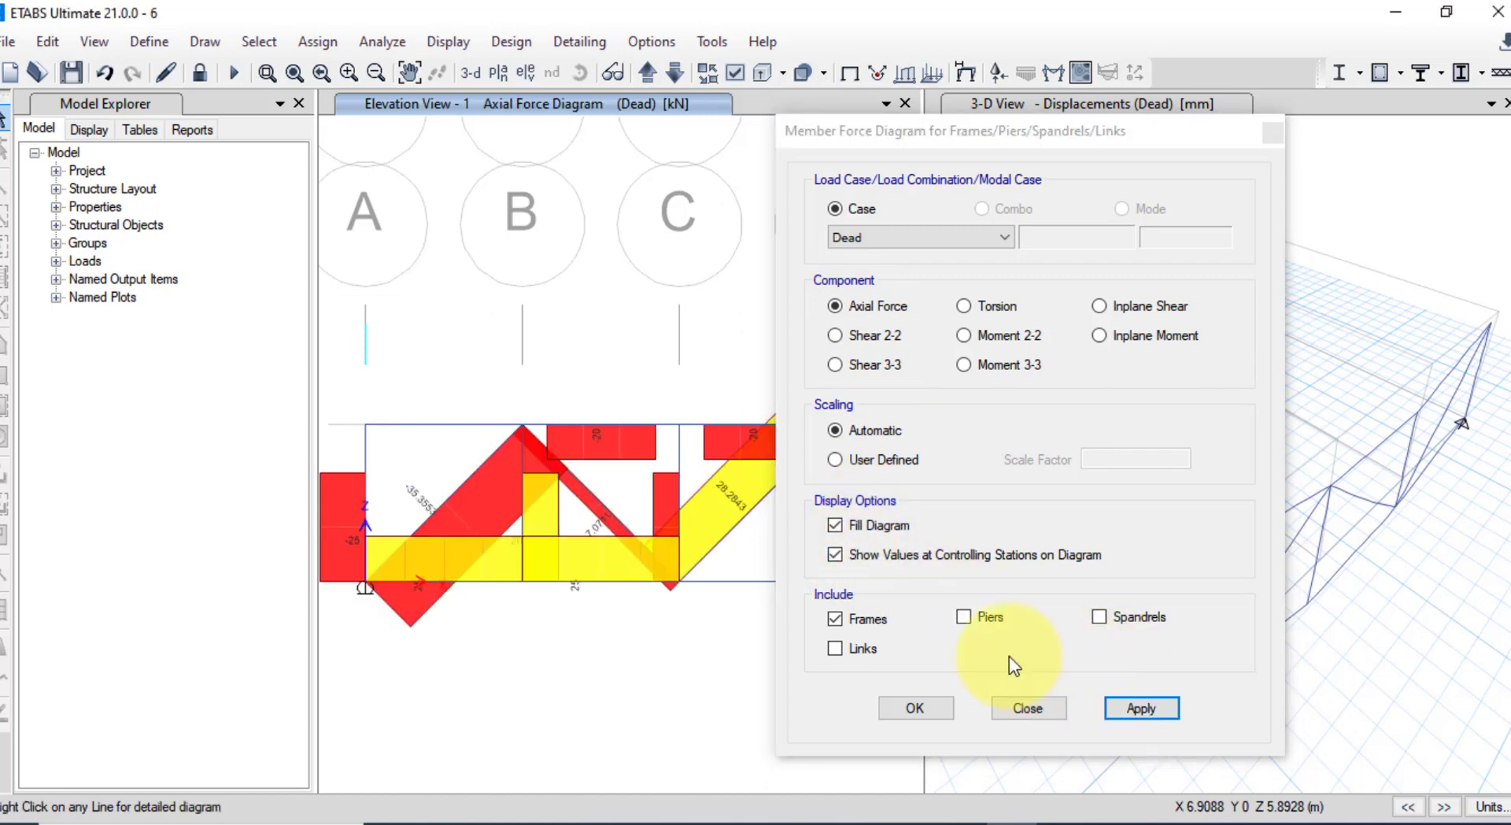
{"action": "left_click", "coordinate": [915, 707]}
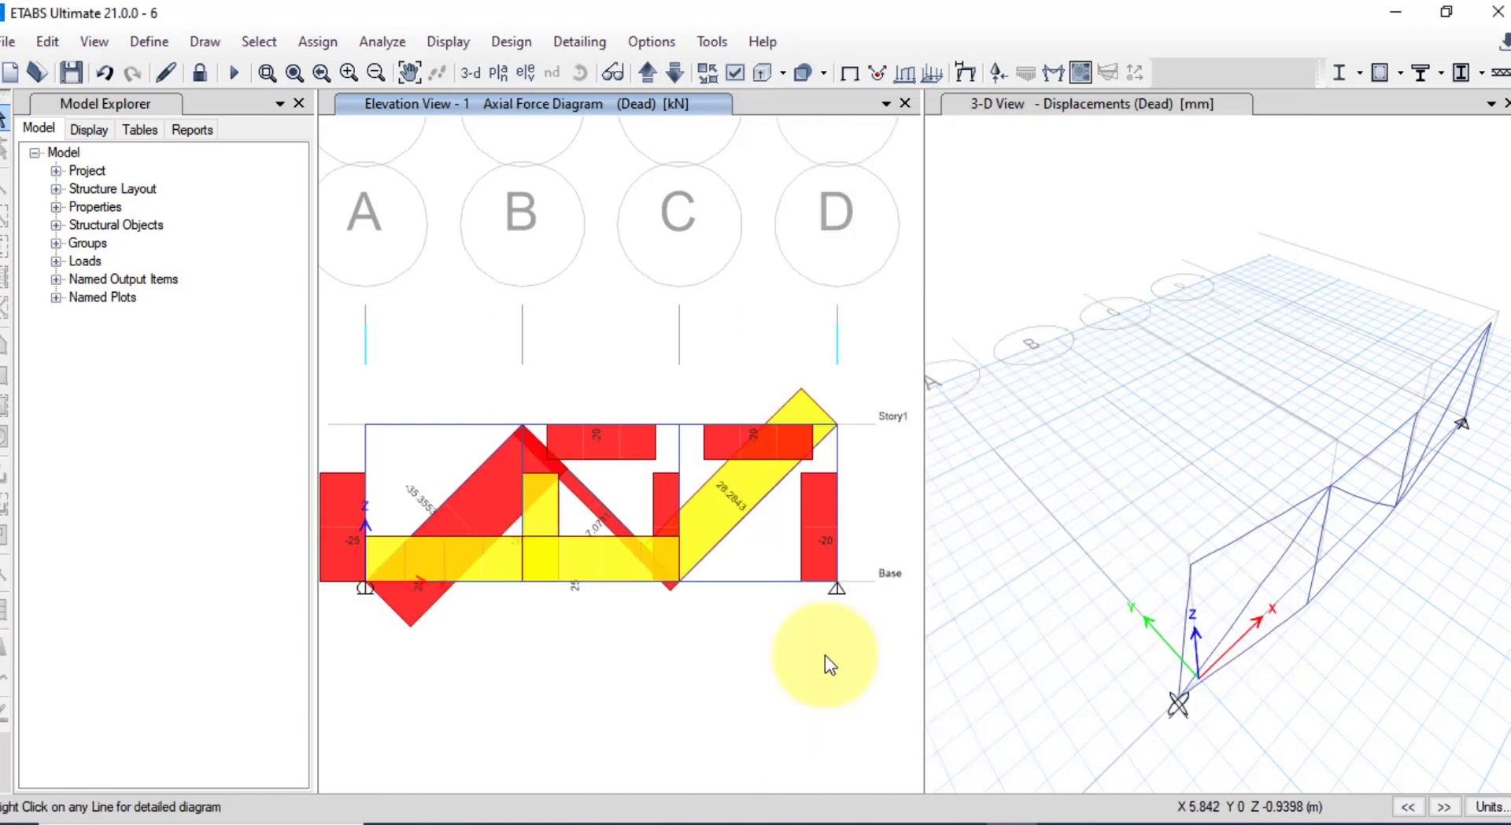
Compare the axial forces of the truss members between grids B and C with the browser solution for members GC, BC and GF
{"action": "scroll", "coordinate": [597, 442], "scroll_direction": "up", "scroll_amount": 5}
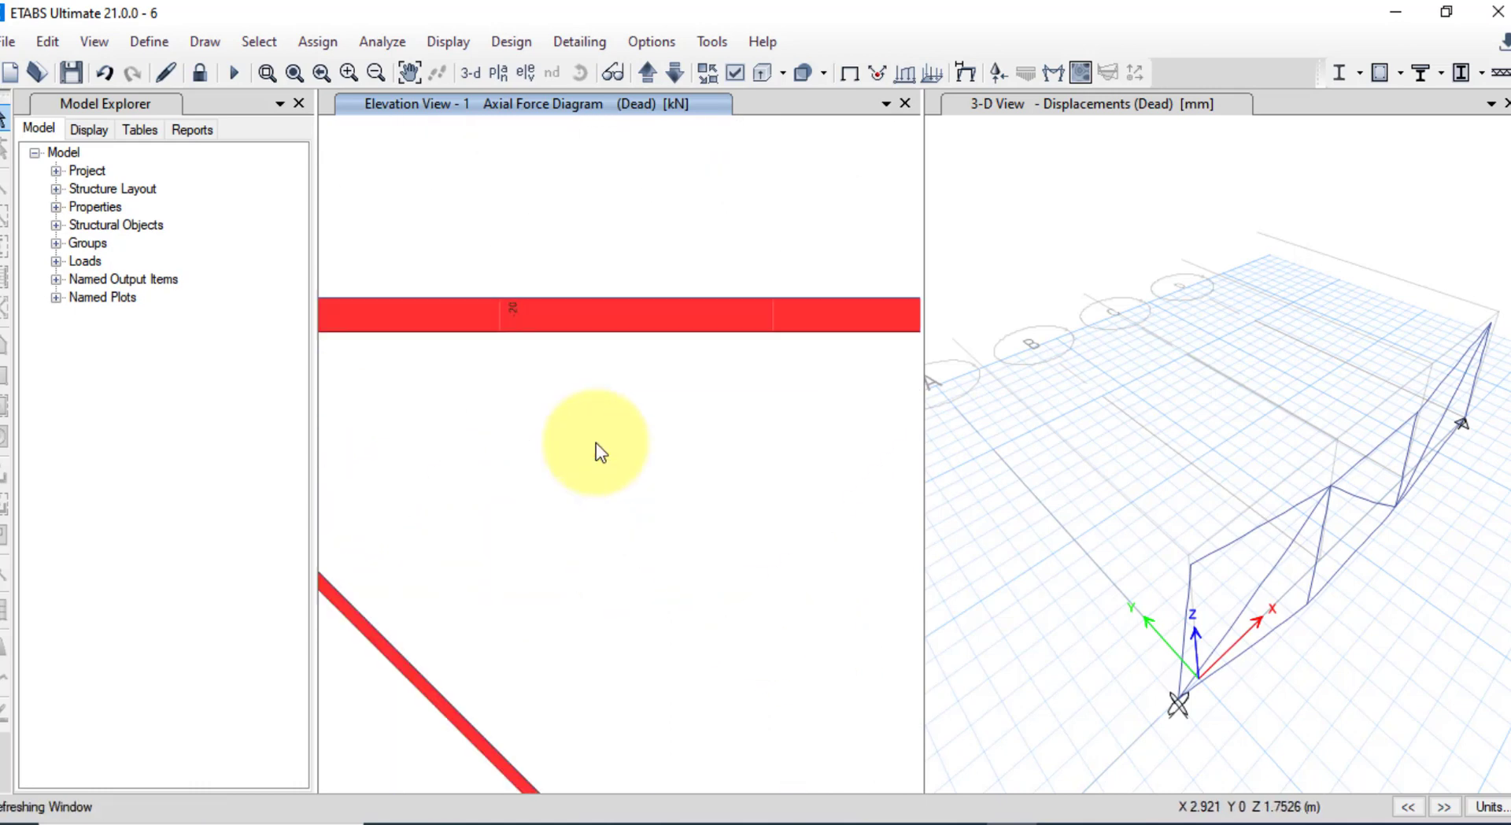
{"action": "scroll", "coordinate": [597, 442], "scroll_direction": "down", "scroll_amount": 2}
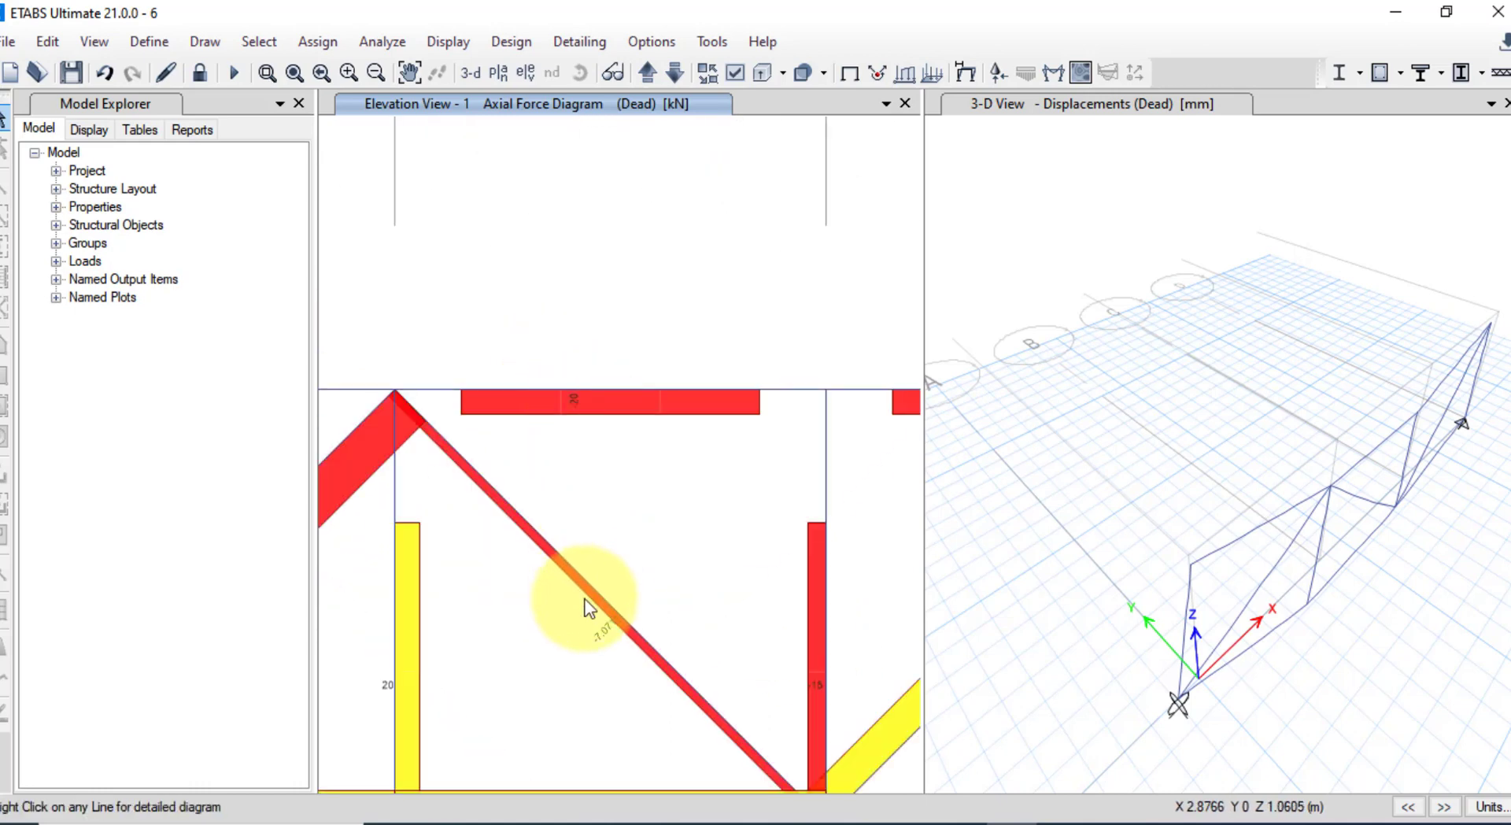
{"action": "scroll", "coordinate": [597, 697], "scroll_direction": "down", "scroll_amount": 3}
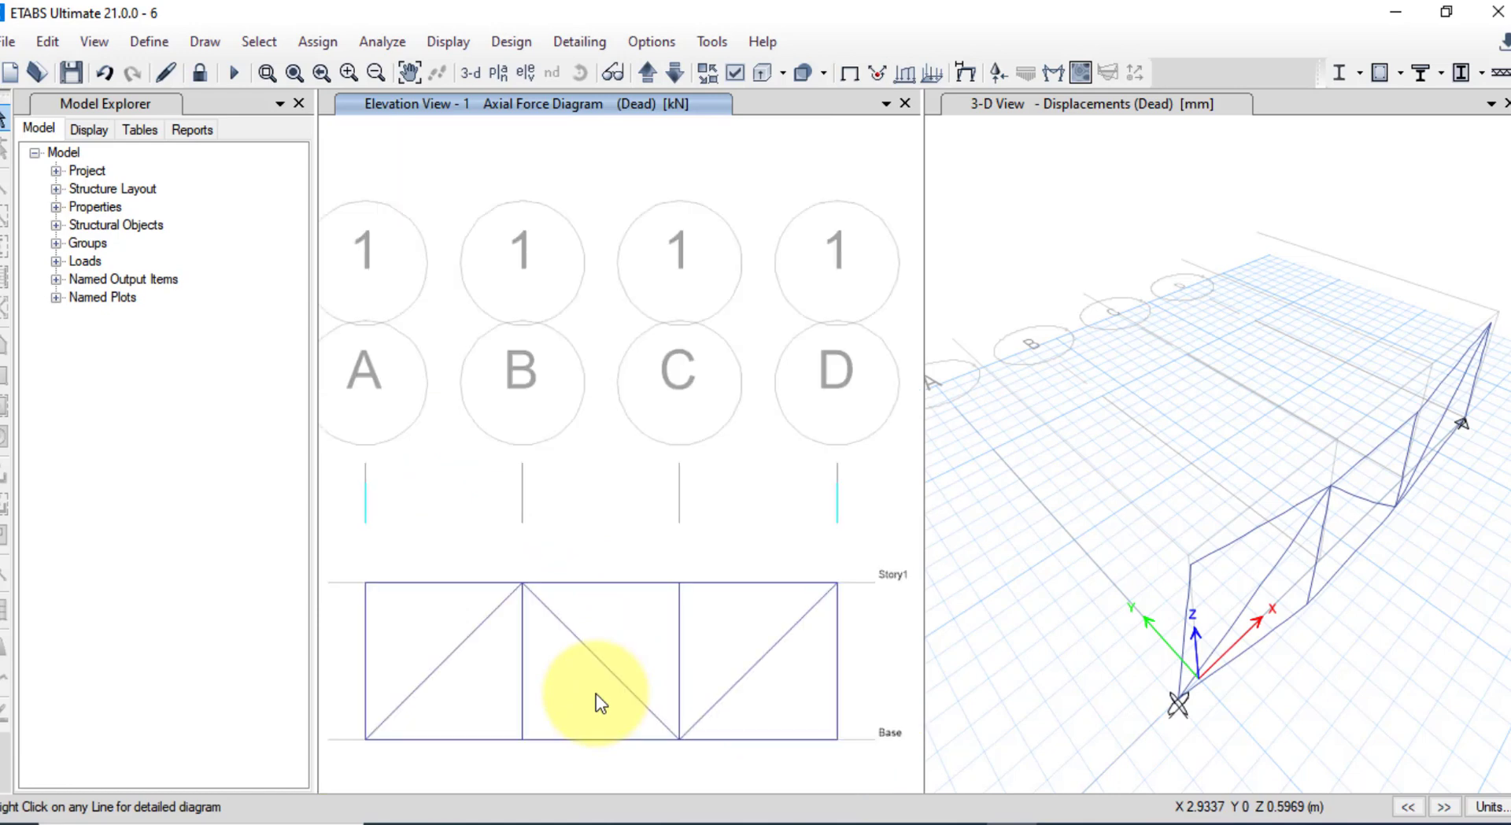
{"action": "middle_click_drag", "start_coordinate": [573, 602], "coordinate": [573, 593]}
{"action": "middle_click_drag", "start_coordinate": [570, 726], "coordinate": [573, 633]}
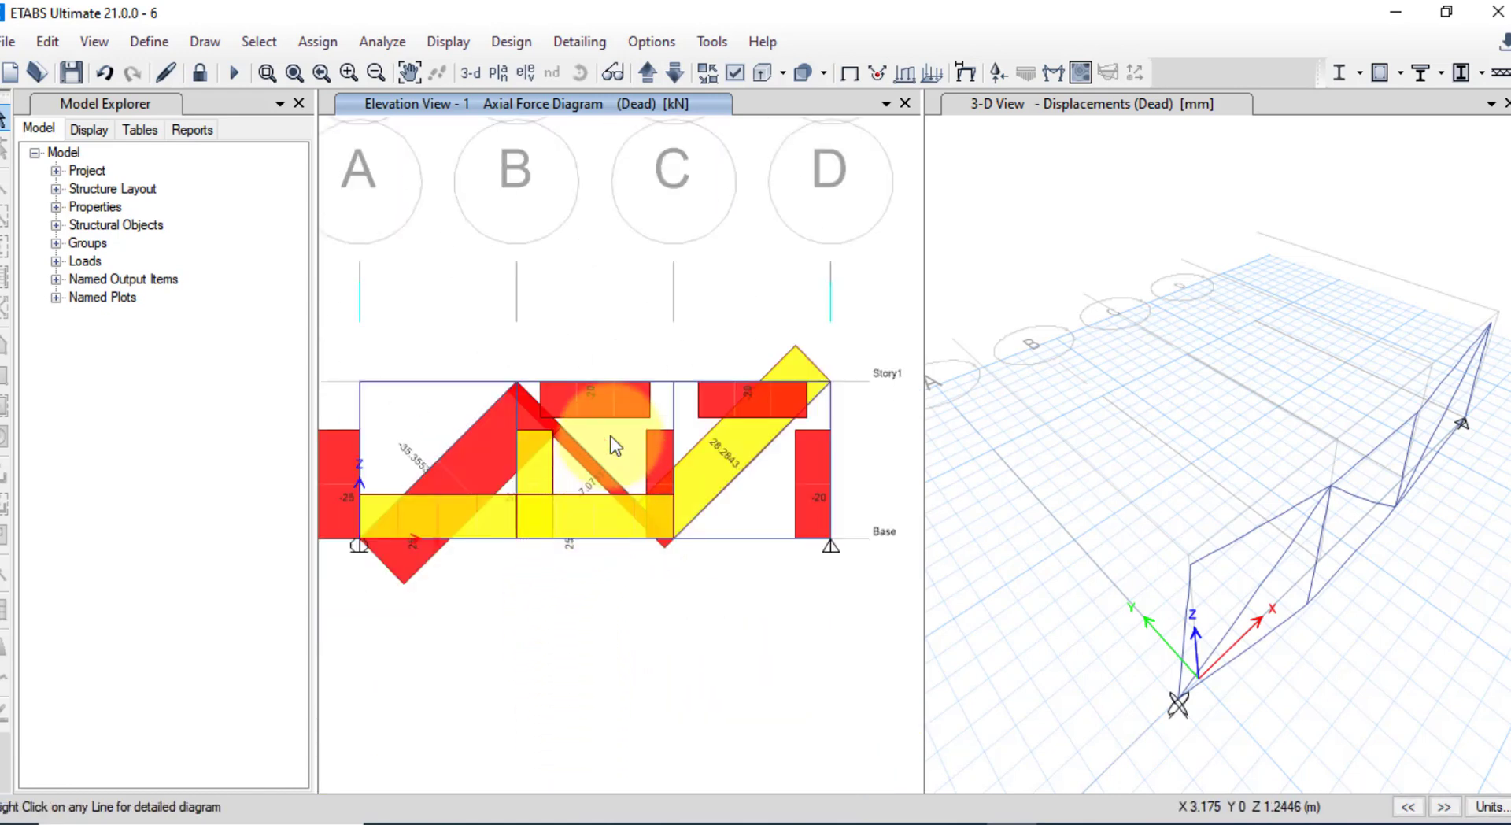
{"action": "left_click", "coordinate": [763, 822]}
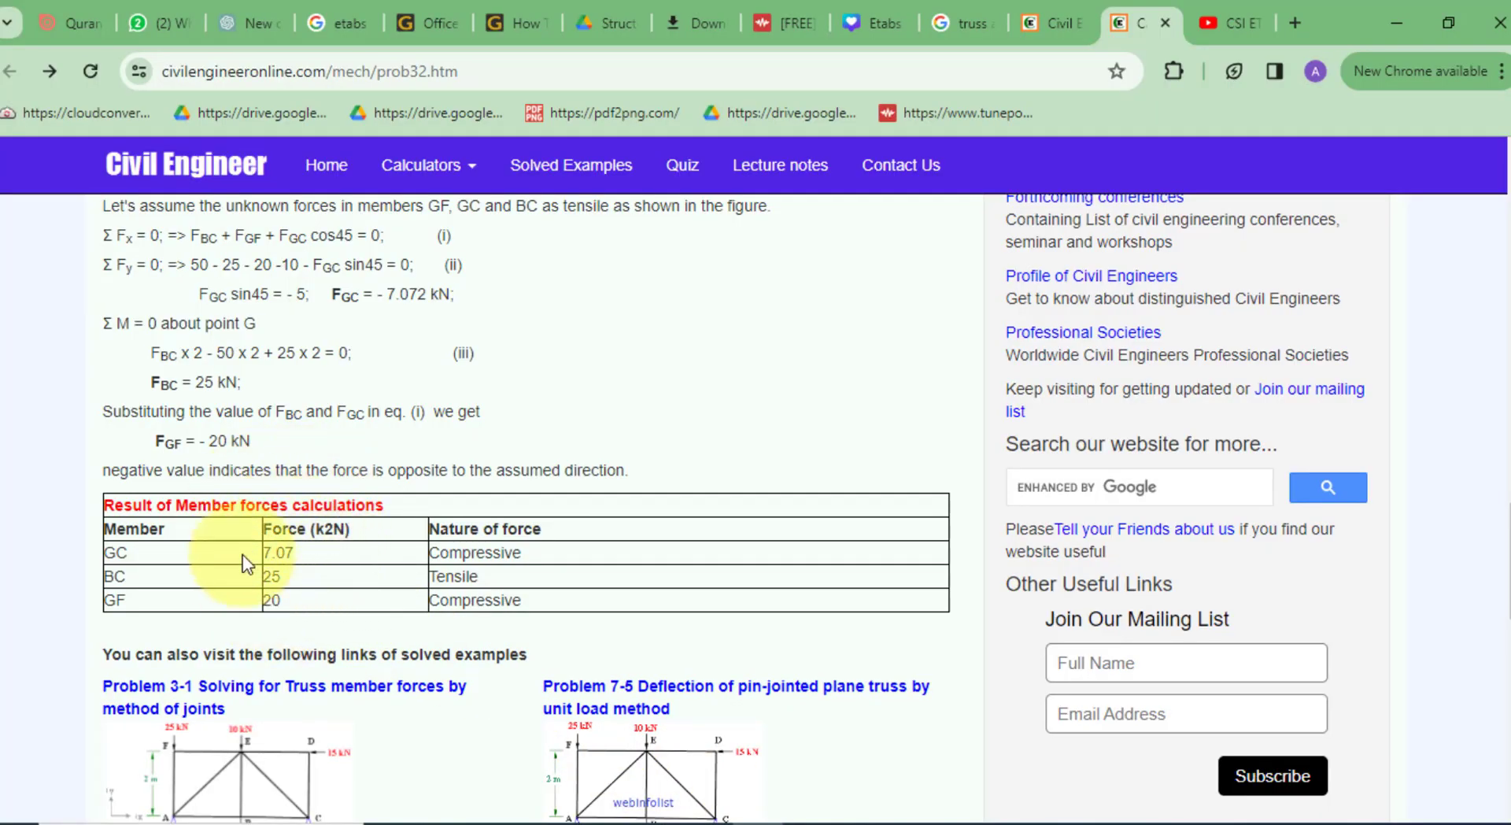
{"action": "scroll", "coordinate": [328, 582], "scroll_direction": "up", "scroll_amount": 9}
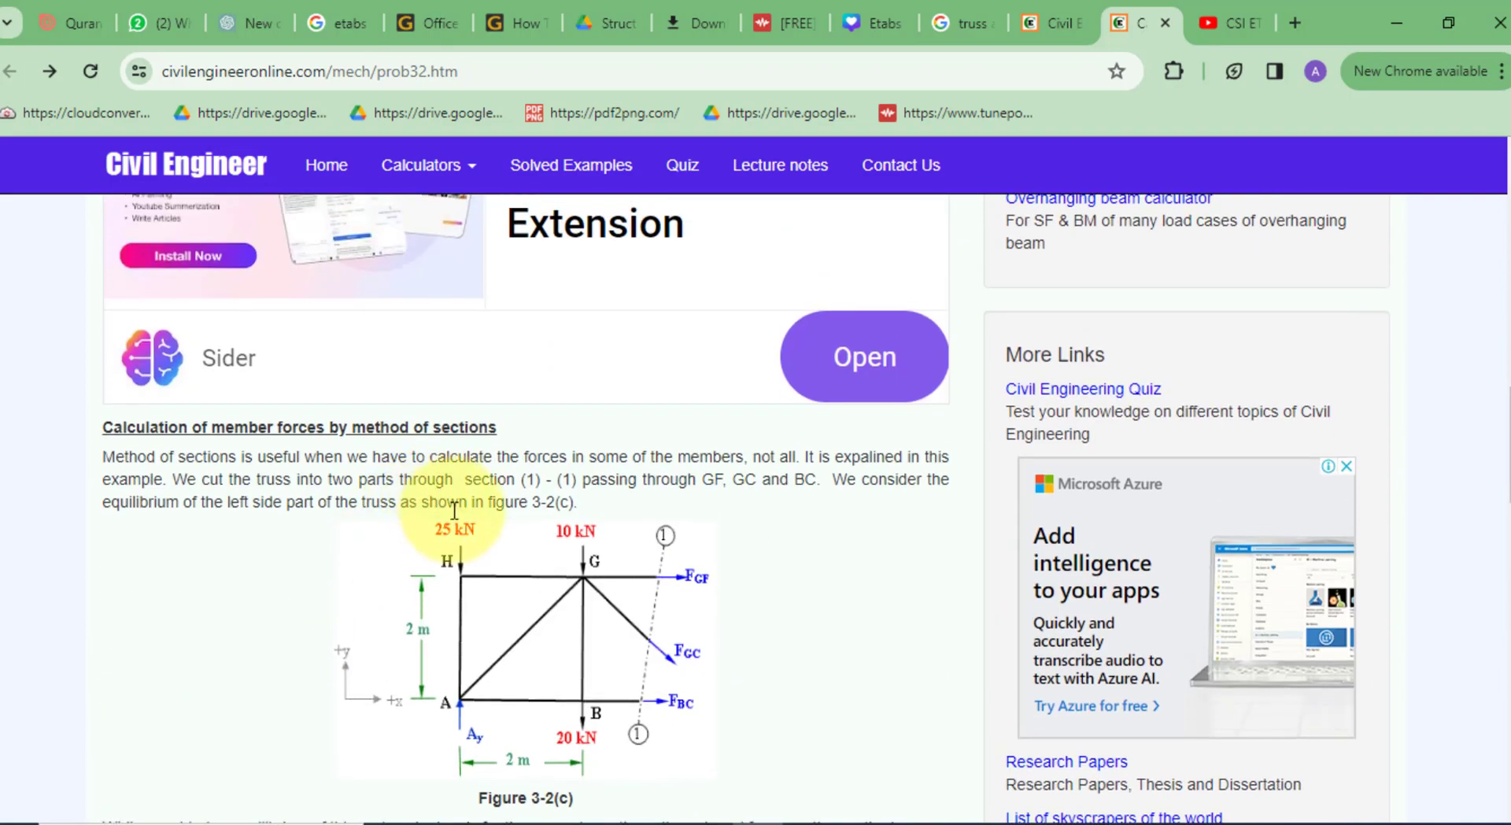
{"action": "scroll", "coordinate": [653, 677], "scroll_direction": "down", "scroll_amount": 3}
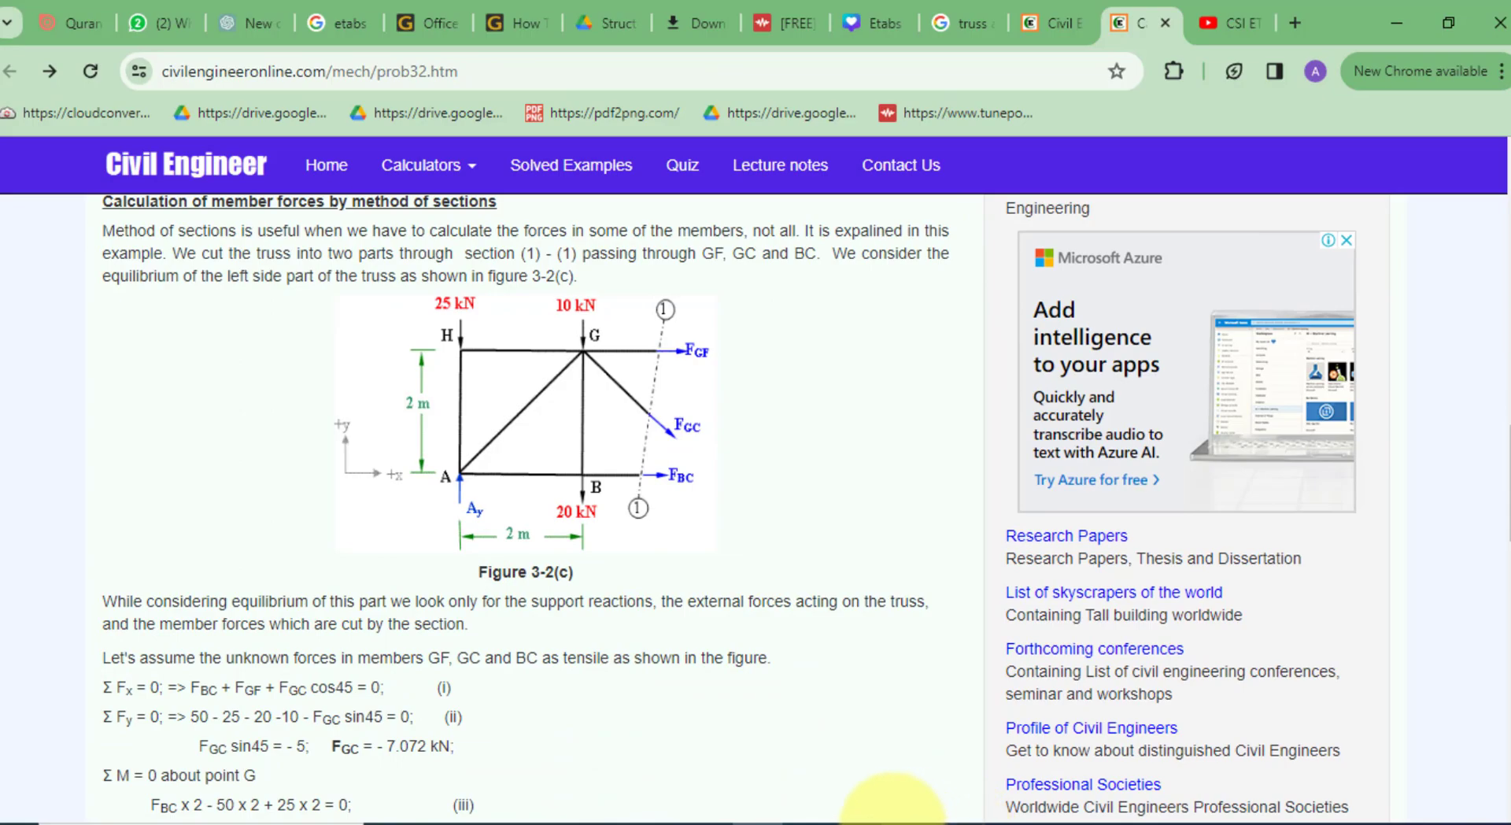
{"action": "left_click", "coordinate": [1005, 823]}
{"action": "mouse_move", "coordinate": [546, 538]}
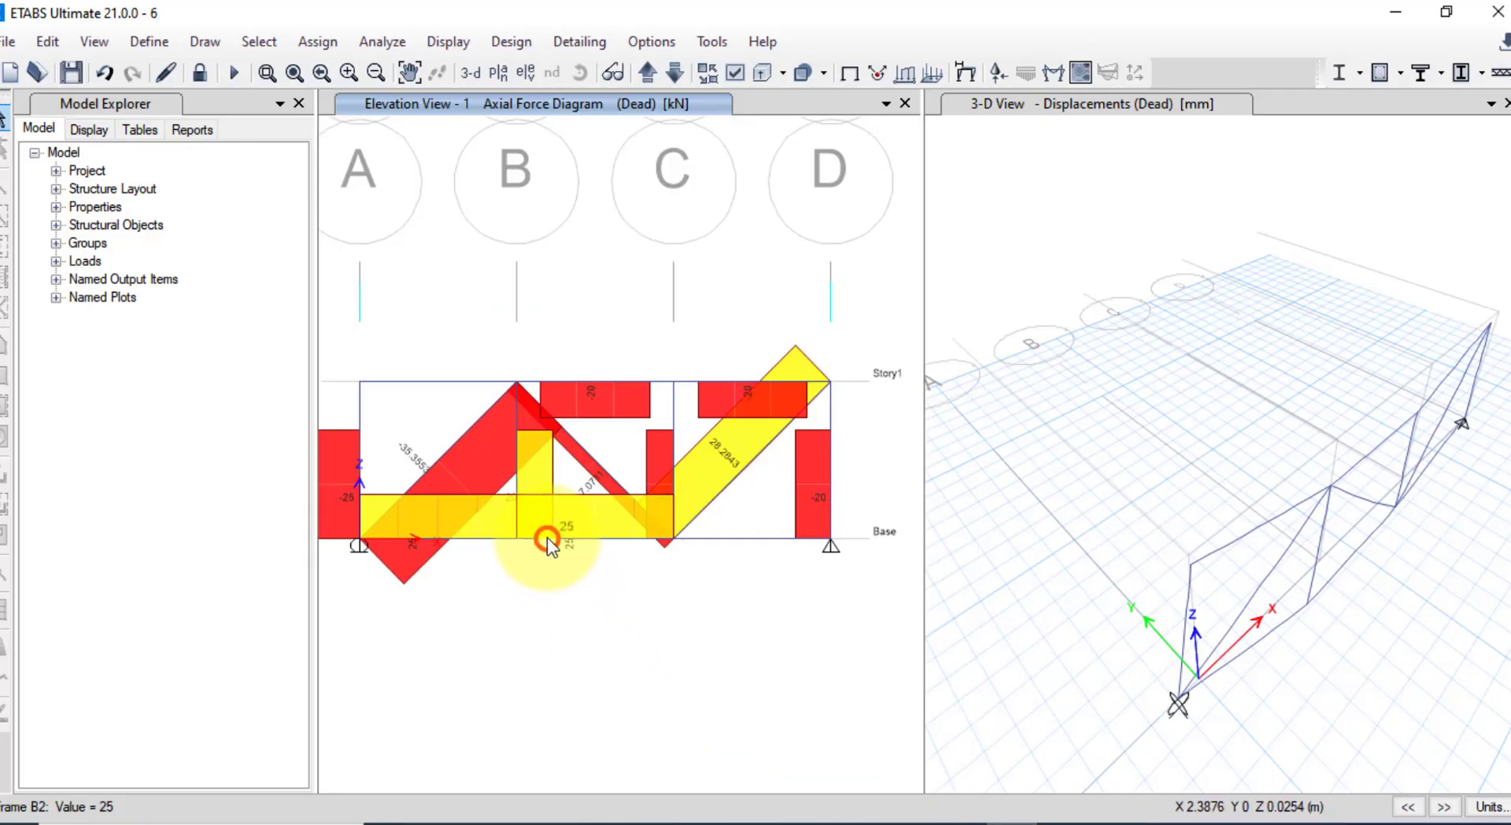